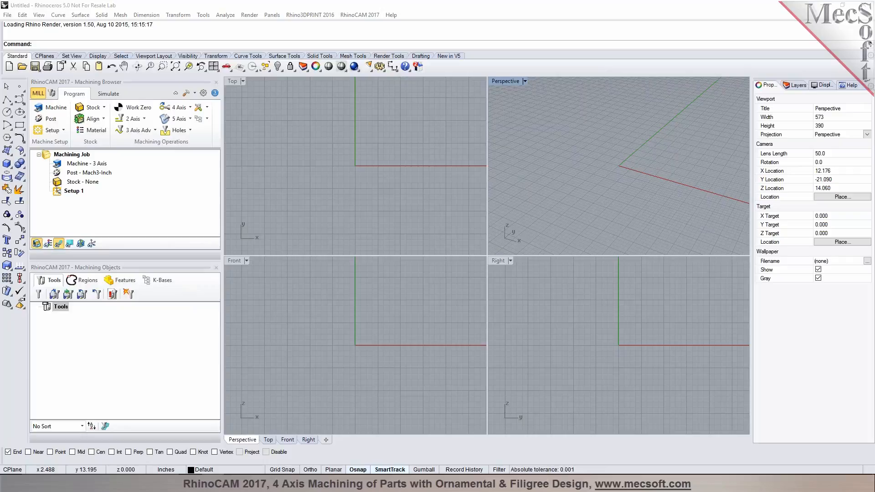
Open Pedalino_Part1.3dm and fit the whole model in all four viewports.
{"action": "left_click_drag", "start_coordinate": [874, 196], "coordinate": [634, 188]}
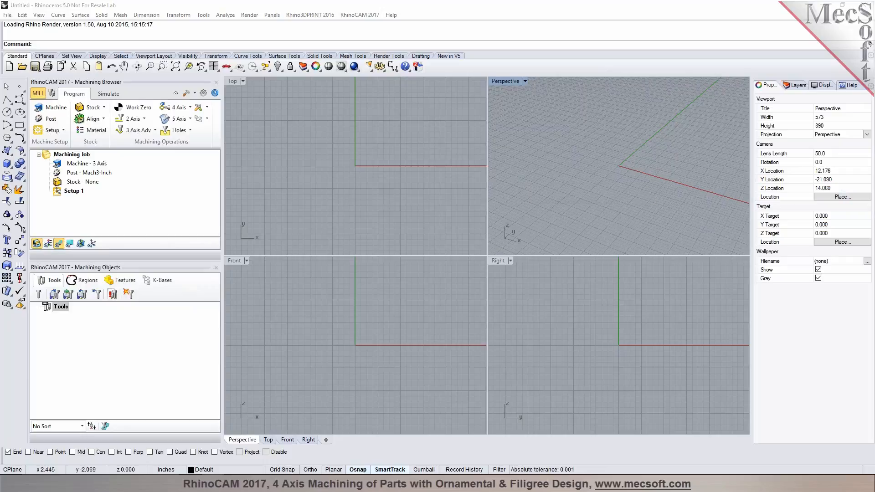
{"action": "left_click", "coordinate": [557, 261]}
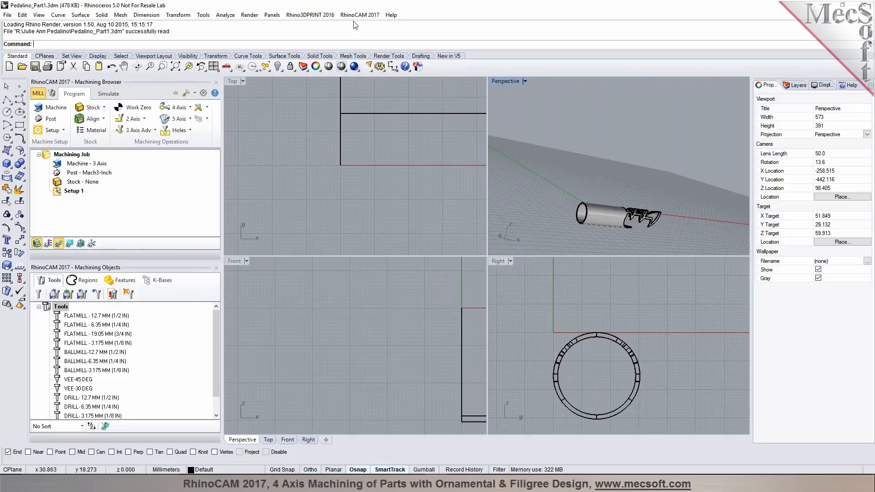
{"action": "left_click", "coordinate": [213, 67]}
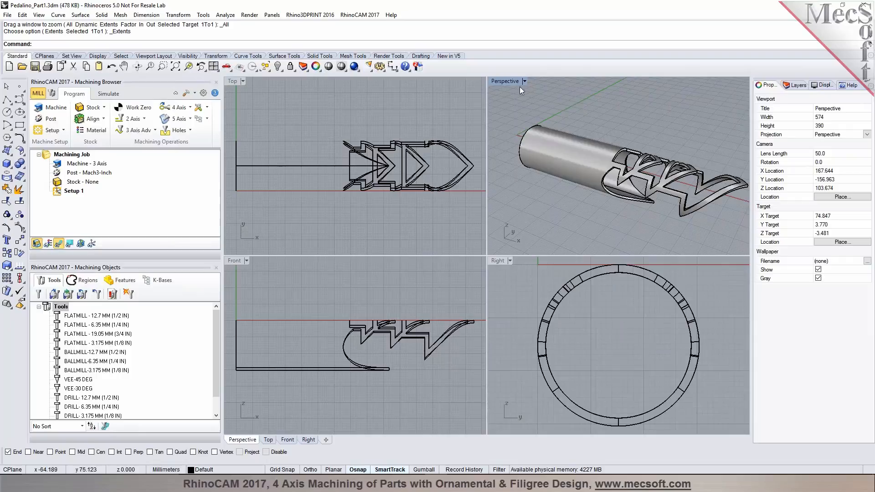
Maximize the Perspective viewport and show the complete tube with its ornamental filigree end.
{"action": "double_click", "coordinate": [506, 81]}
{"action": "right_click_drag", "start_coordinate": [578, 216], "coordinate": [649, 236]}
{"action": "scroll", "coordinate": [659, 241], "scroll_direction": "up", "scroll_amount": 5}
{"action": "right_click_drag", "start_coordinate": [575, 234], "coordinate": [666, 214]}
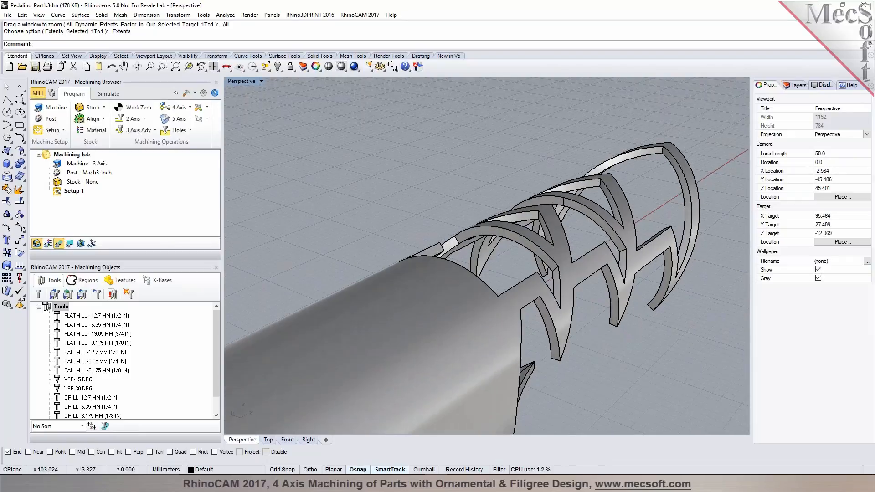
{"action": "scroll", "coordinate": [632, 195], "scroll_direction": "down", "scroll_amount": 6}
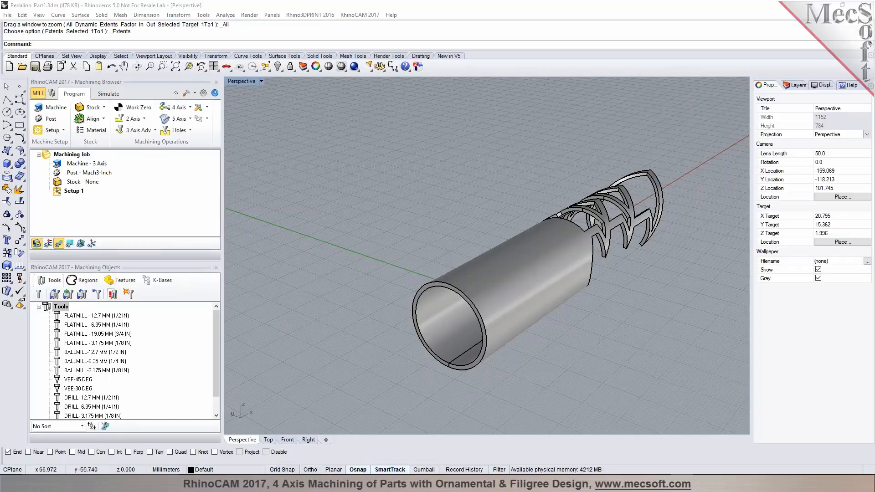
View the reference photo of the G0704 CNC mill with its rotary attachment, and close it.
{"action": "left_click_drag", "start_coordinate": [874, 42], "coordinate": [431, 35]}
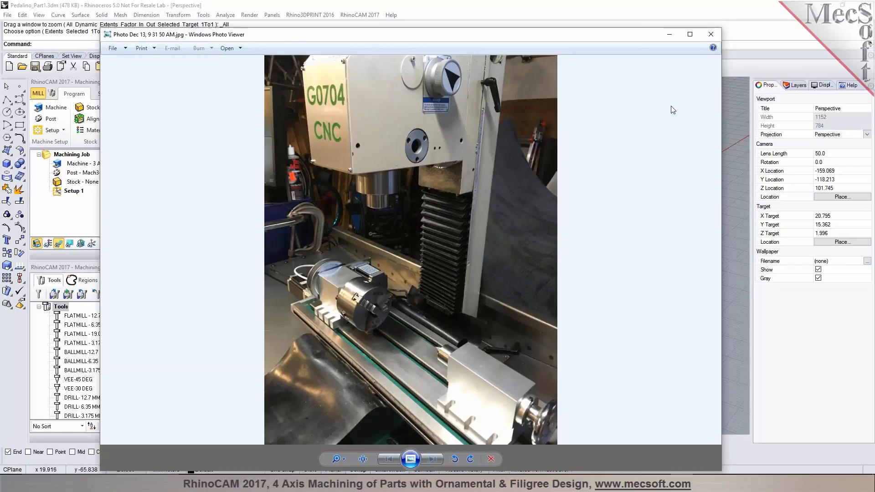
{"action": "left_click", "coordinate": [712, 37]}
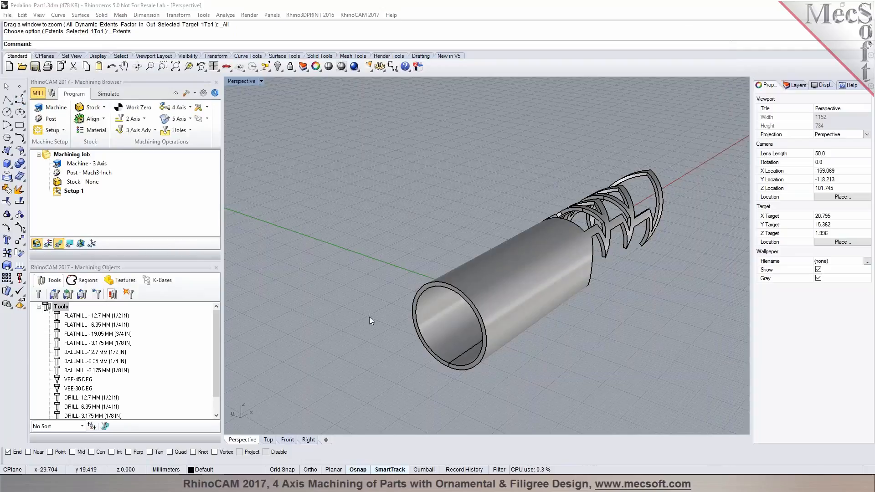
{"action": "left_click", "coordinate": [363, 15]}
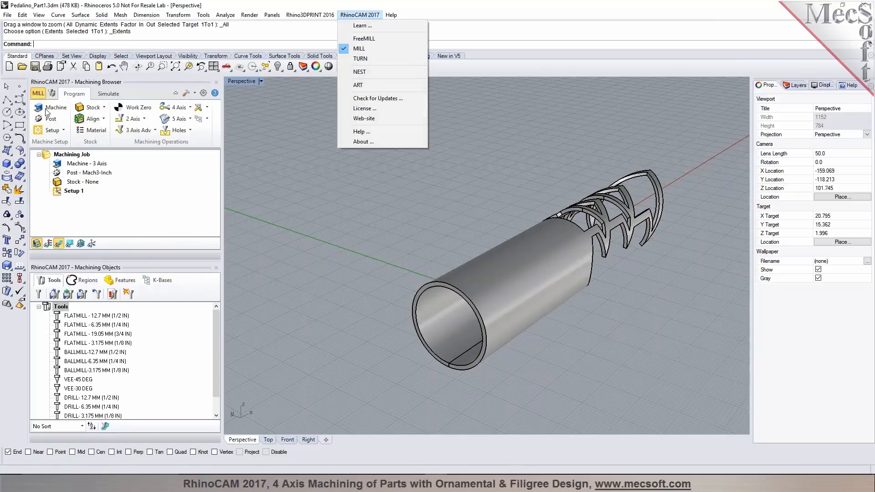
{"action": "left_click", "coordinate": [117, 83]}
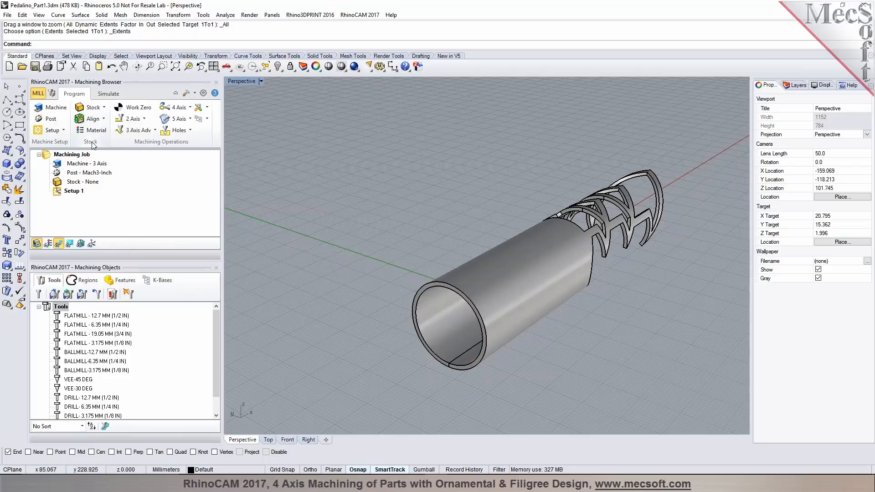
Define the machine tool manually as a 4 Axis machine with the Table configuration.
{"action": "left_click", "coordinate": [54, 112]}
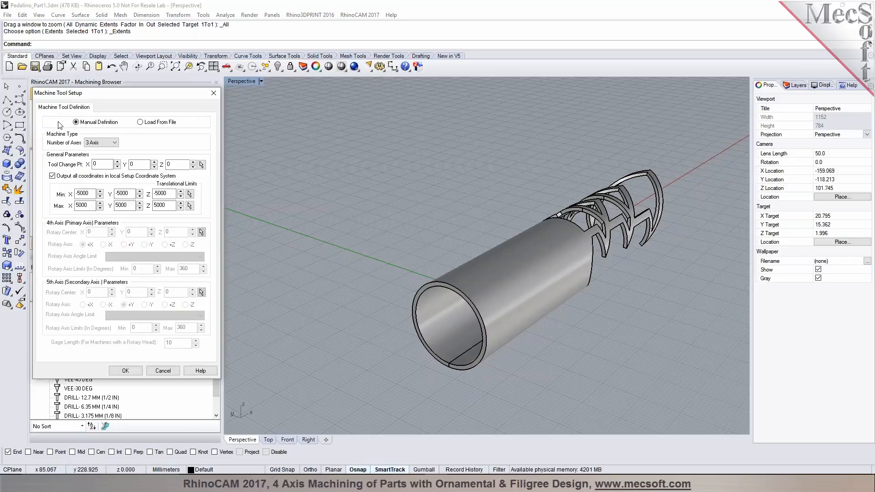
{"action": "left_click_drag", "start_coordinate": [92, 96], "coordinate": [151, 86]}
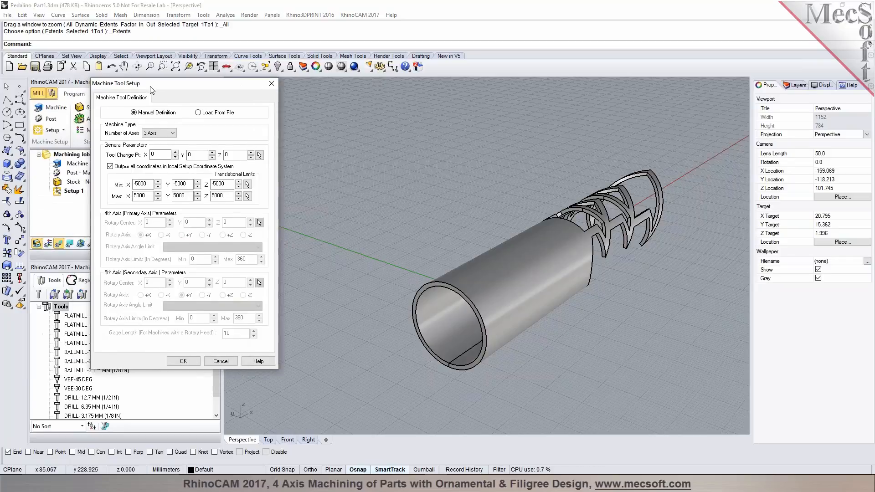
{"action": "left_click", "coordinate": [159, 133]}
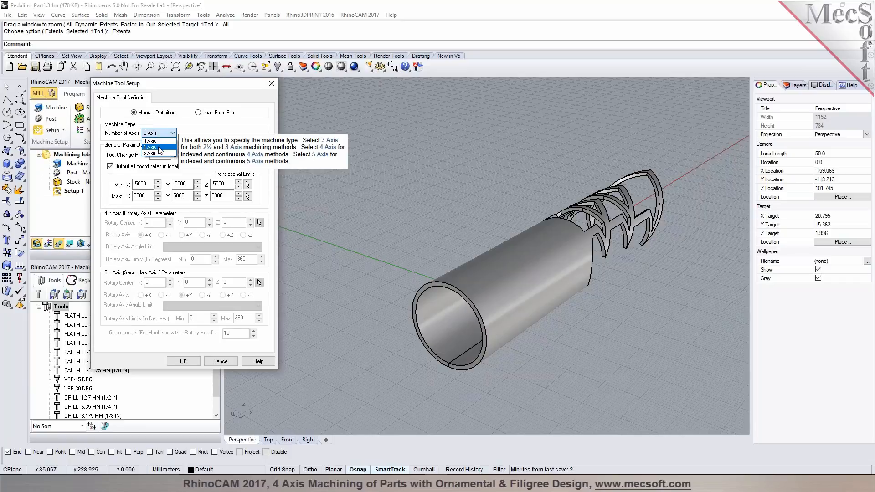
{"action": "left_click", "coordinate": [155, 147]}
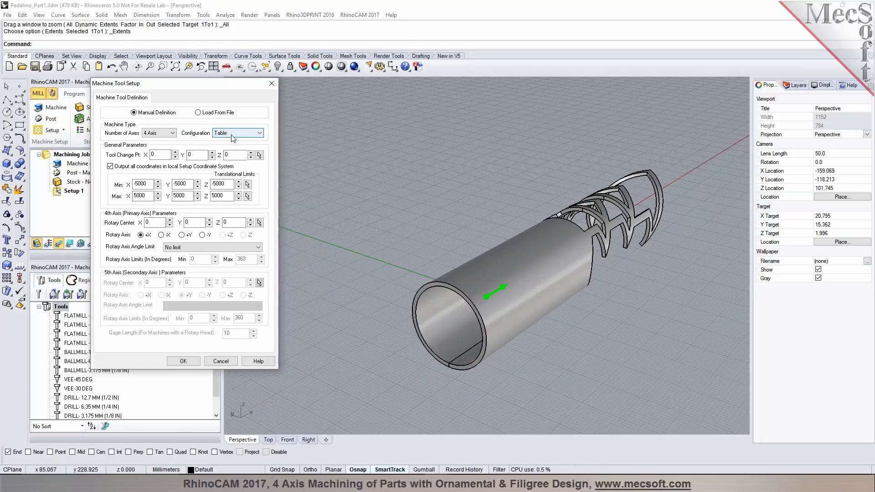
{"action": "mouse_move", "coordinate": [147, 241]}
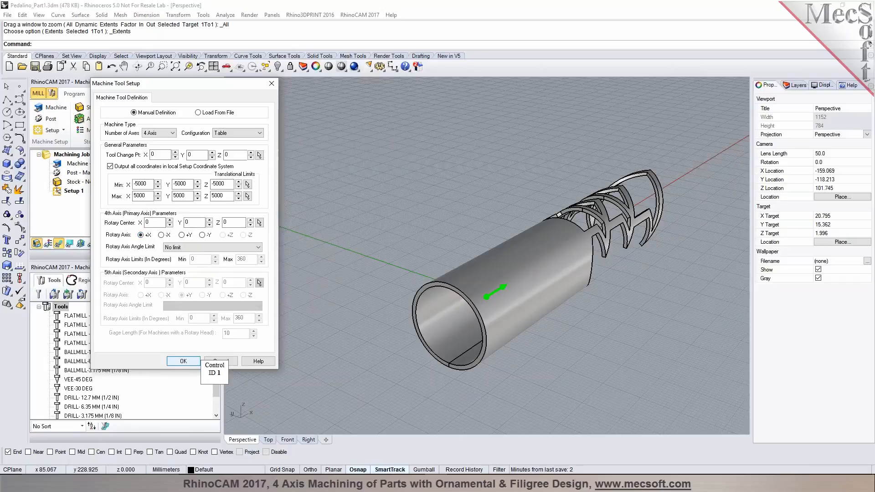
{"action": "left_click", "coordinate": [186, 361]}
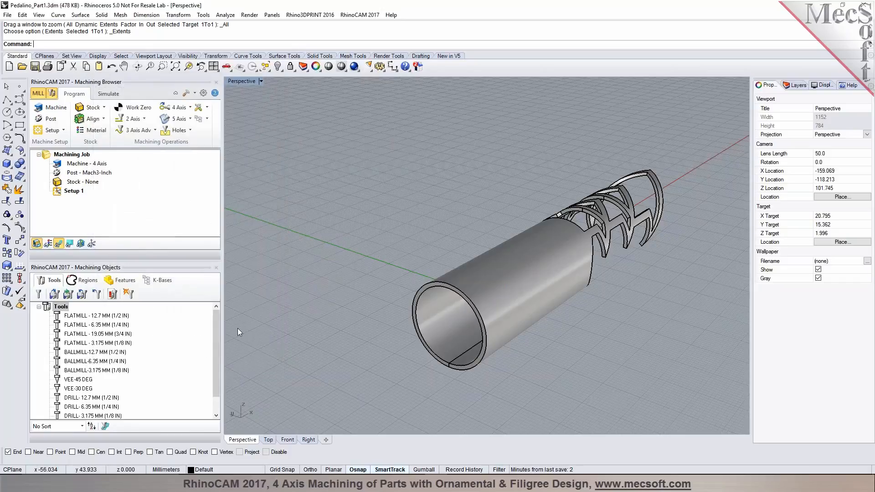
Choose MILLTRONICS-Centurion 6 as the current post-processor for the machining job.
{"action": "left_click", "coordinate": [51, 119]}
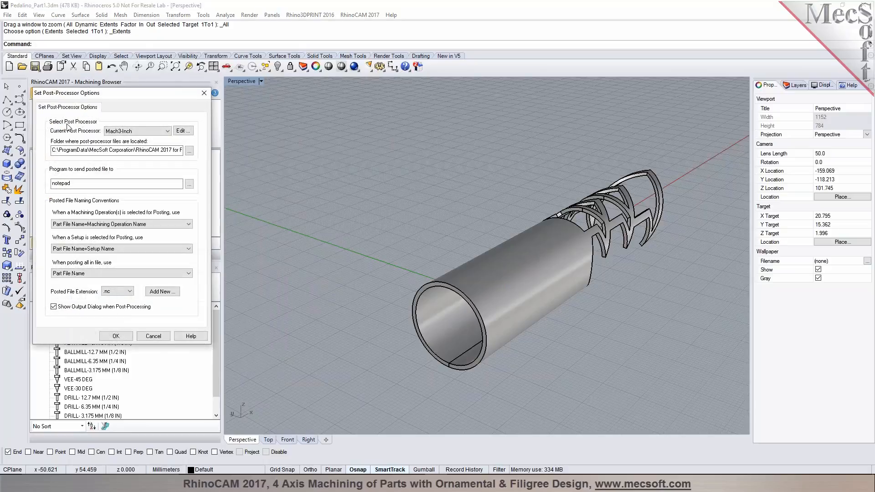
{"action": "left_click", "coordinate": [155, 131]}
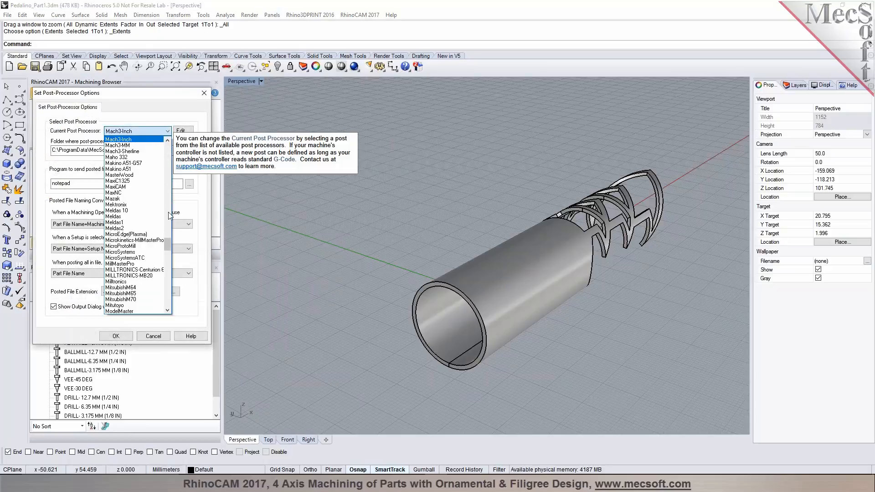
{"action": "mouse_move", "coordinate": [169, 247]}
{"action": "left_mouse_down"}
{"action": "mouse_move", "coordinate": [169, 279]}
{"action": "mouse_move", "coordinate": [179, 243]}
{"action": "left_mouse_up"}
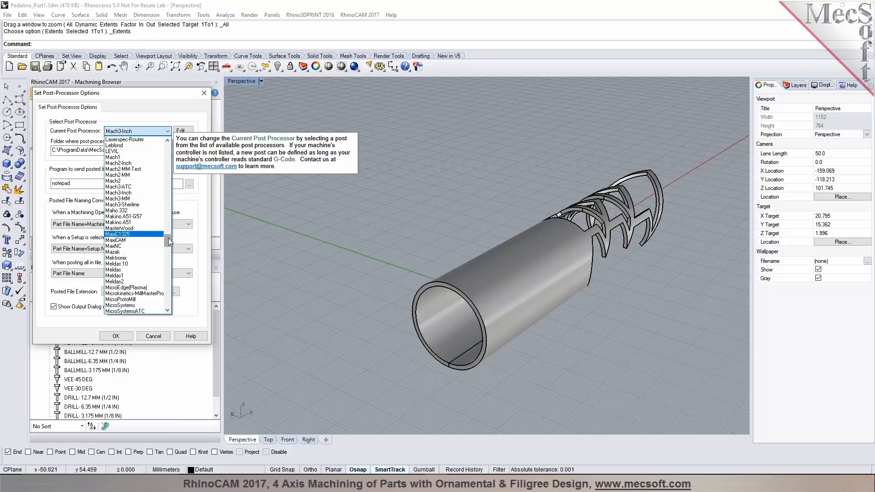
{"action": "left_click_drag", "start_coordinate": [168, 238], "coordinate": [168, 243]}
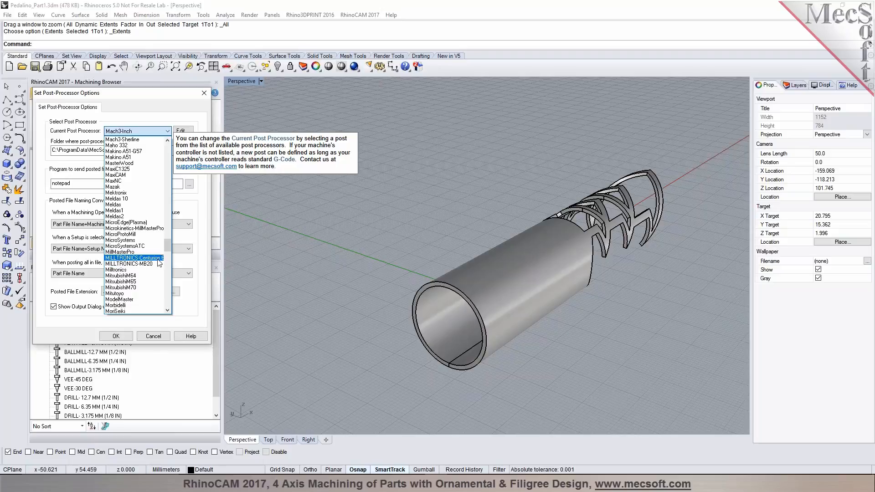
{"action": "left_click", "coordinate": [157, 258]}
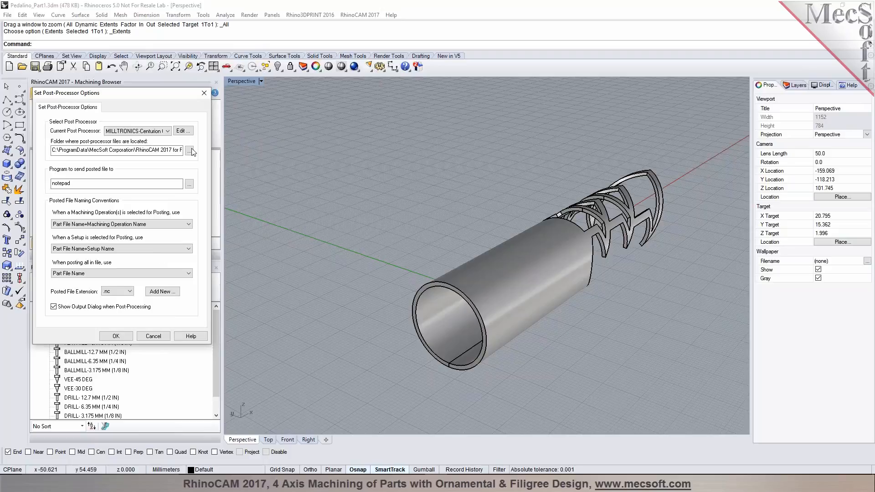
Examine the post definition's feed rate, motion, multi axis motion, start/end and general settings, and close it without saving.
{"action": "left_click", "coordinate": [187, 133]}
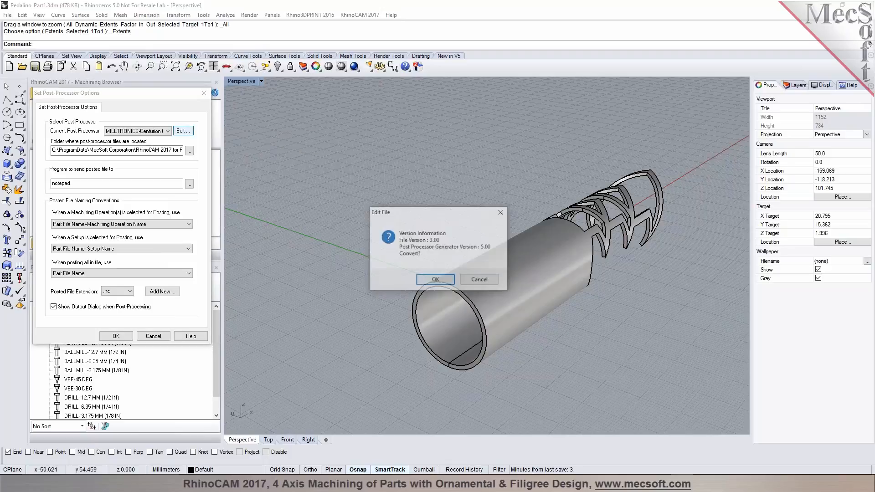
{"action": "left_click", "coordinate": [435, 279]}
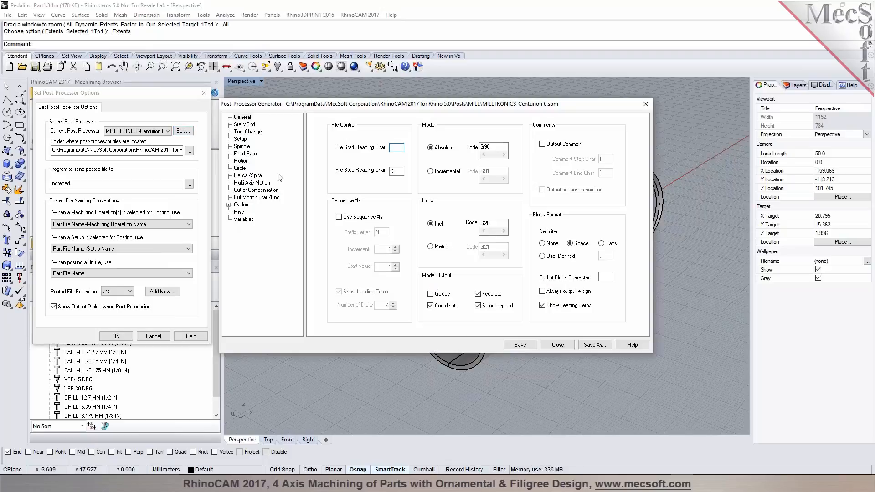
{"action": "left_click", "coordinate": [246, 154]}
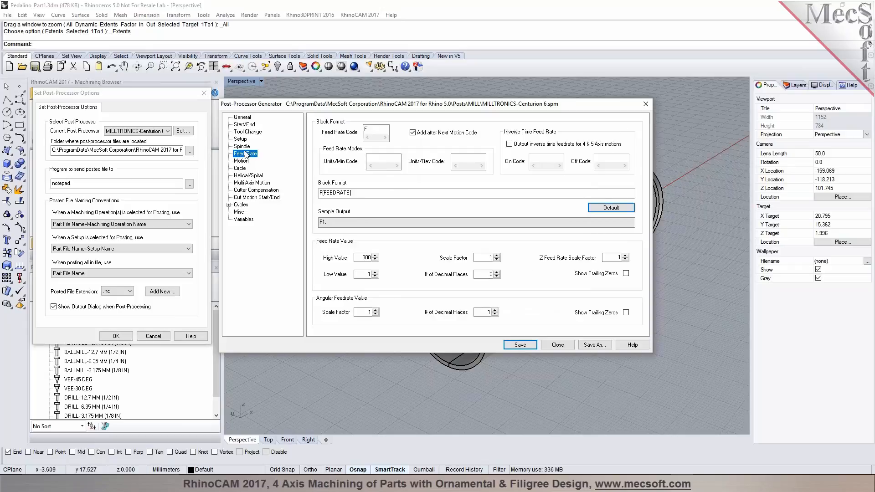
{"action": "left_click", "coordinate": [240, 161]}
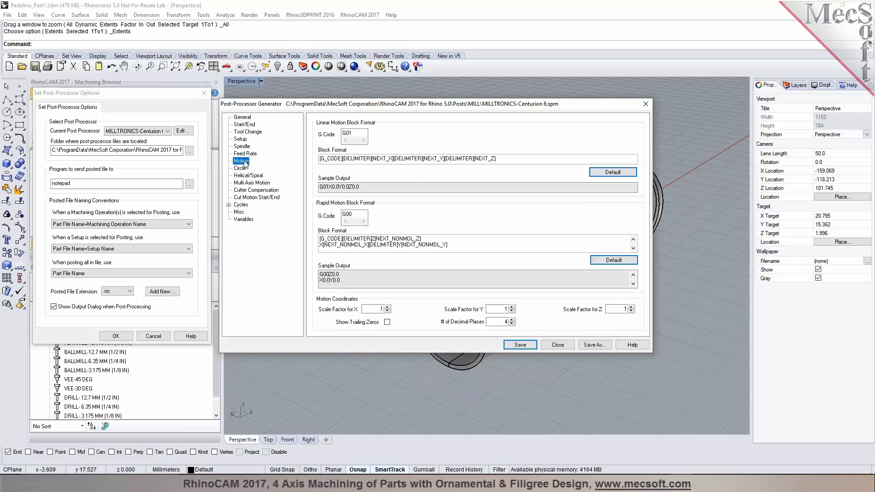
{"action": "left_click", "coordinate": [246, 182]}
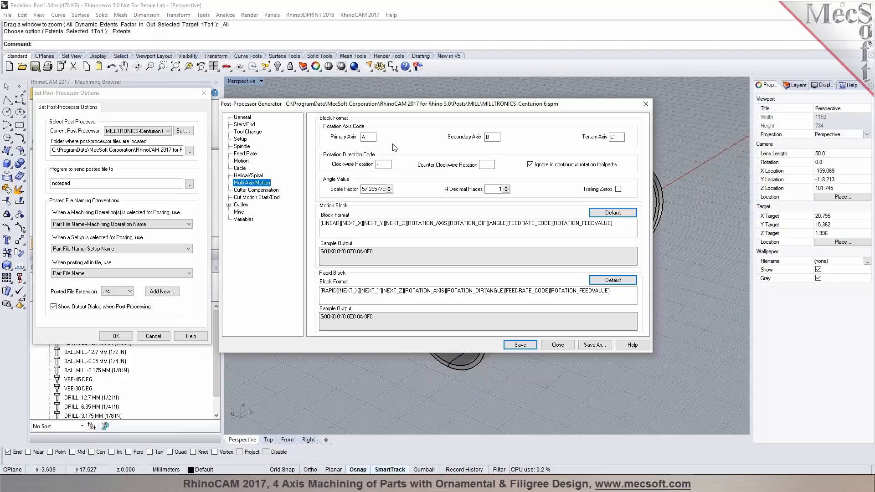
{"action": "left_click", "coordinate": [252, 127]}
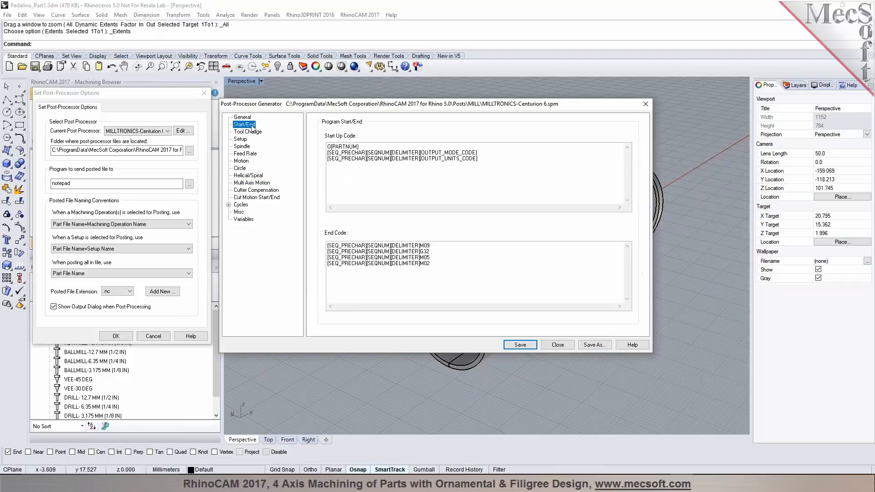
{"action": "left_click", "coordinate": [242, 118]}
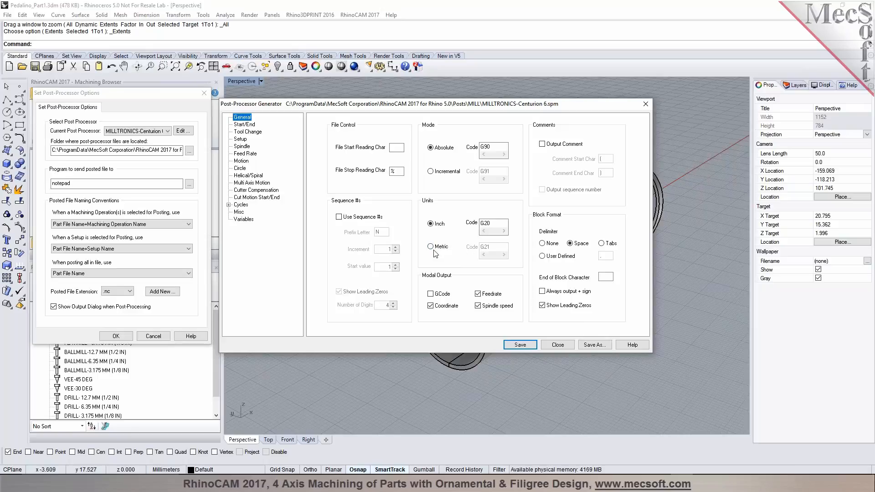
{"action": "left_click", "coordinate": [565, 344]}
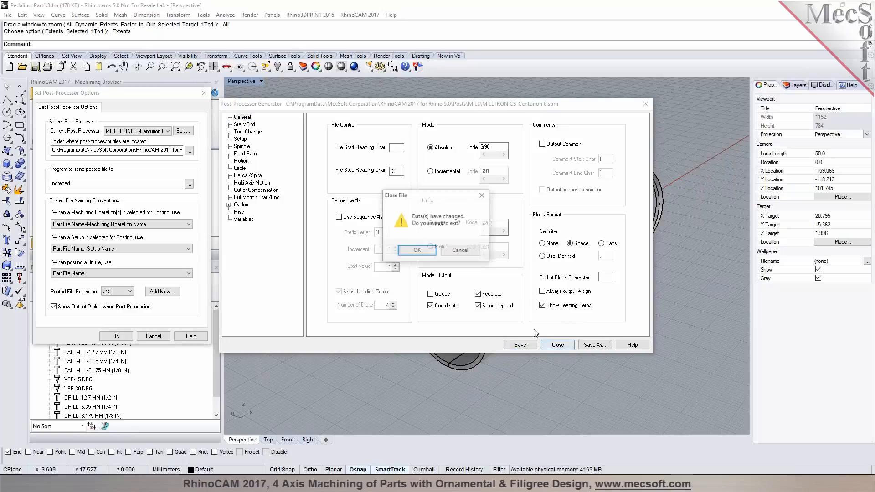
{"action": "left_click", "coordinate": [425, 253]}
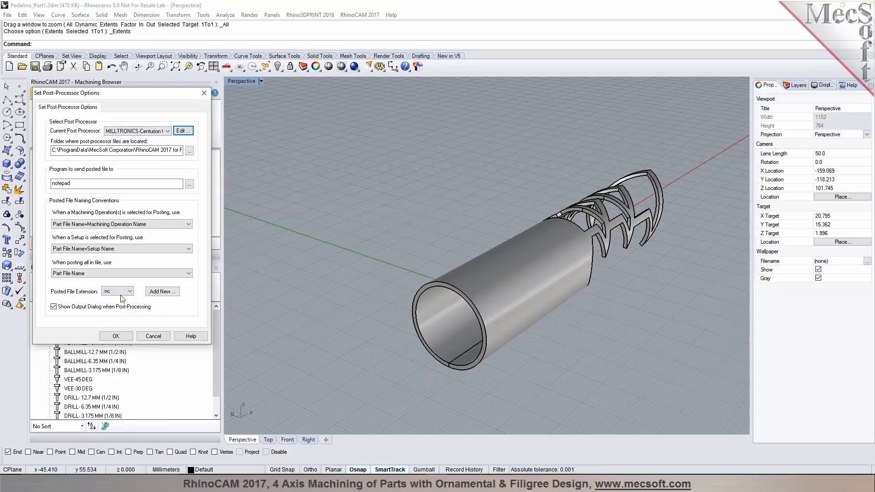
Accept the post-processor options with the .nc posted file extension.
{"action": "mouse_move", "coordinate": [123, 298]}
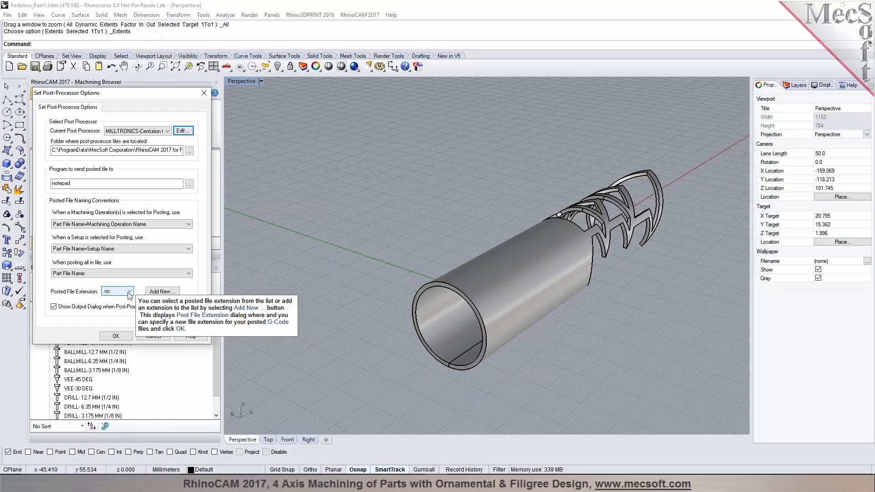
{"action": "left_click", "coordinate": [119, 337]}
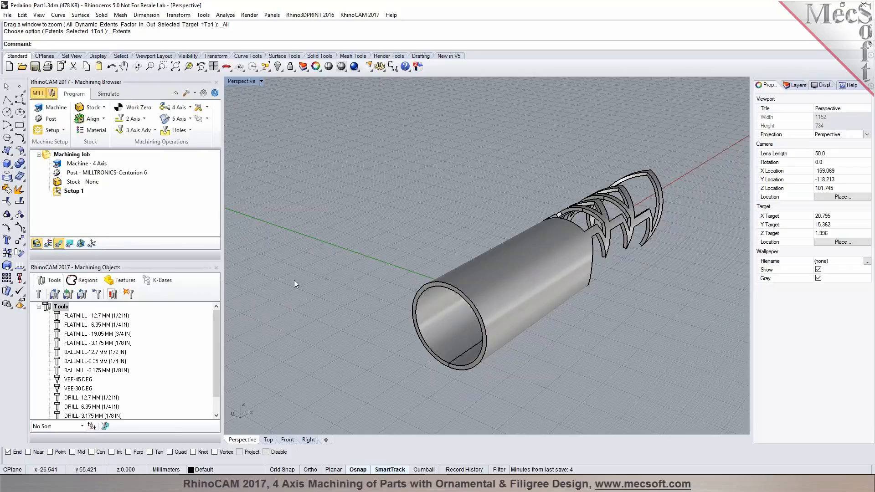
Examine the tube's open end and its location relative to the world origin and X axis.
{"action": "mouse_move", "coordinate": [428, 296]}
{"action": "right_mouse_down"}
{"action": "mouse_move", "coordinate": [500, 266]}
{"action": "mouse_move", "coordinate": [330, 290]}
{"action": "mouse_move", "coordinate": [423, 294]}
{"action": "right_mouse_up"}
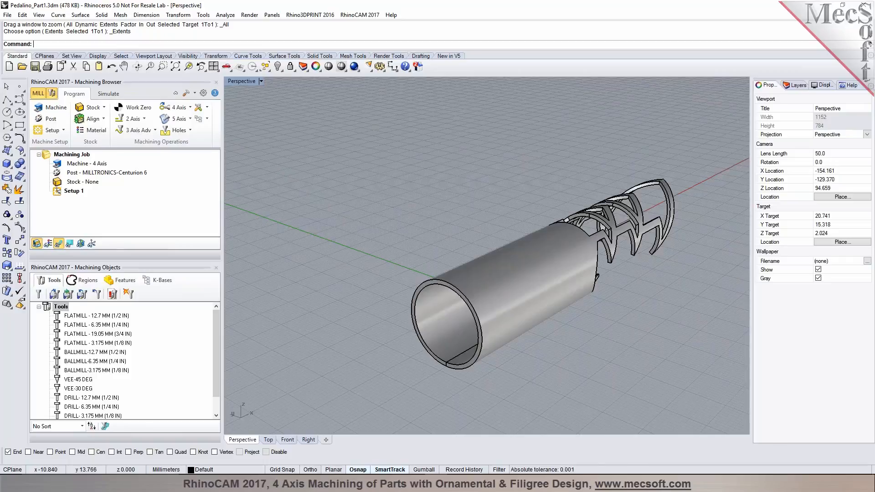
{"action": "mouse_move", "coordinate": [444, 292]}
{"action": "right_mouse_down"}
{"action": "mouse_move", "coordinate": [503, 261]}
{"action": "mouse_move", "coordinate": [457, 283]}
{"action": "right_mouse_up"}
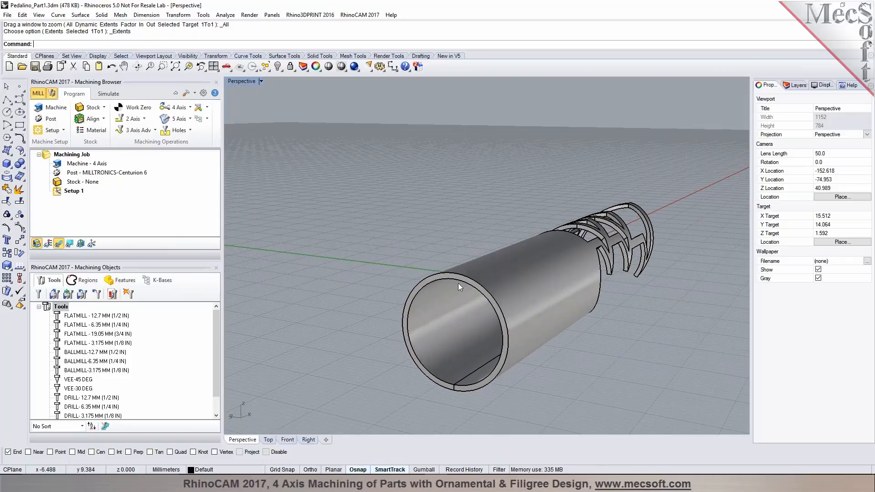
{"action": "scroll", "coordinate": [455, 286], "scroll_direction": "up", "scroll_amount": 2}
{"action": "scroll", "coordinate": [430, 266], "scroll_direction": "down", "scroll_amount": 2}
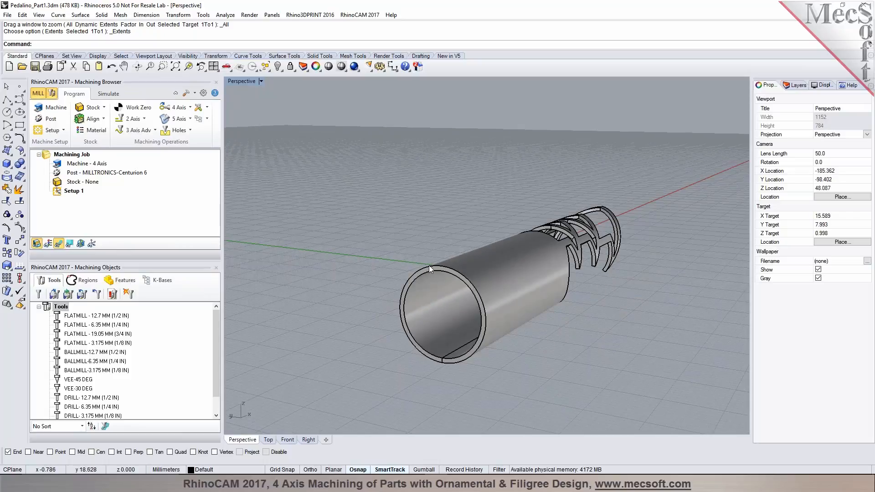
{"action": "right_click_drag", "start_coordinate": [488, 292], "coordinate": [444, 305]}
{"action": "scroll", "coordinate": [475, 312], "scroll_direction": "up", "scroll_amount": 2}
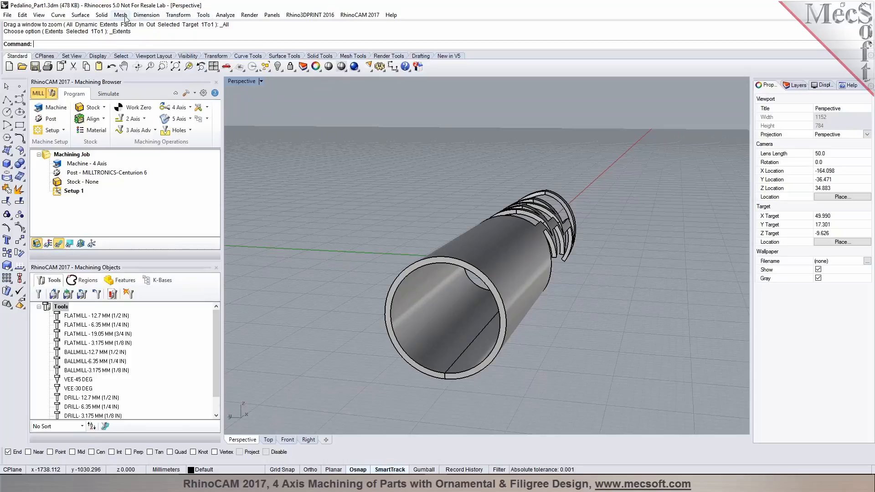
Duplicate the face border of the ring-shaped end face at the tube's open end.
{"action": "left_click", "coordinate": [59, 17]}
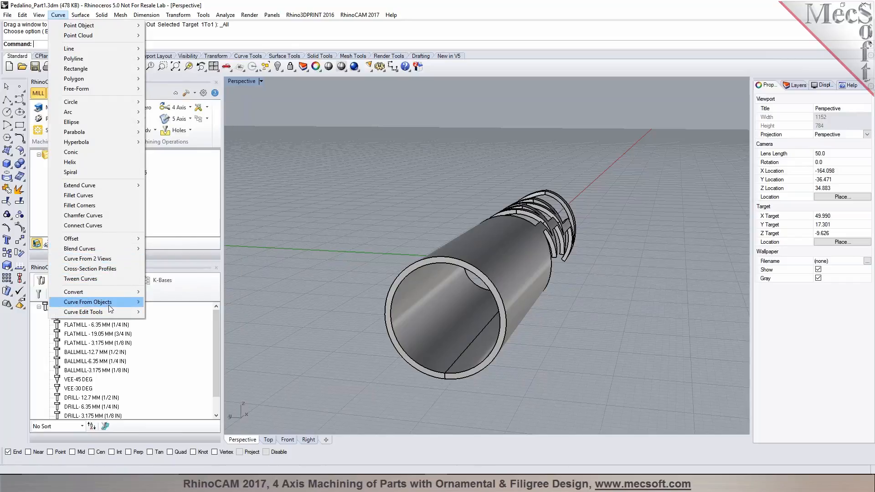
{"action": "mouse_move", "coordinate": [108, 303]}
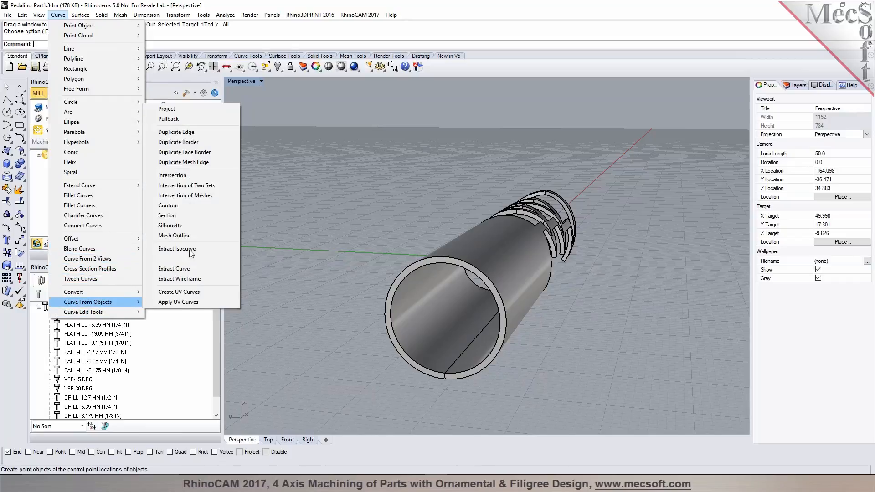
{"action": "left_click", "coordinate": [192, 152]}
{"action": "scroll", "coordinate": [429, 267], "scroll_direction": "up", "scroll_amount": 4}
{"action": "left_click", "coordinate": [420, 253]}
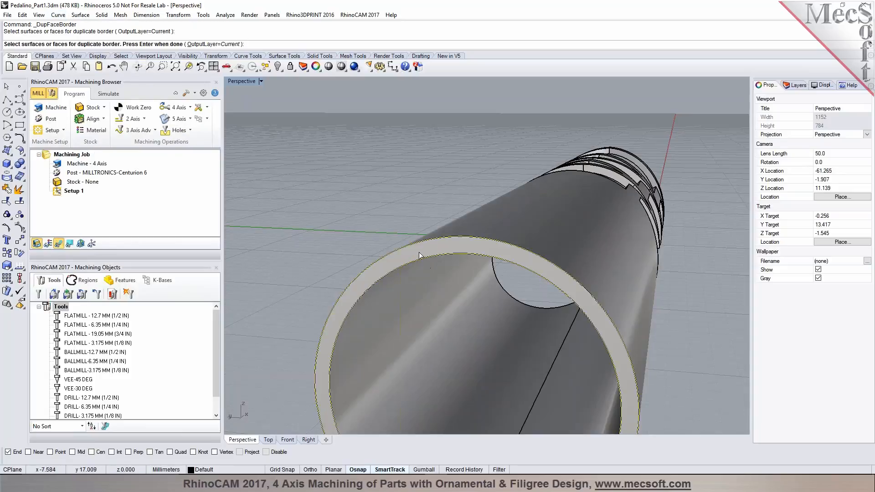
{"action": "key", "text": "Return"}
{"action": "scroll", "coordinate": [392, 242], "scroll_direction": "down", "scroll_amount": 4}
{"action": "key", "text": "Escape"}
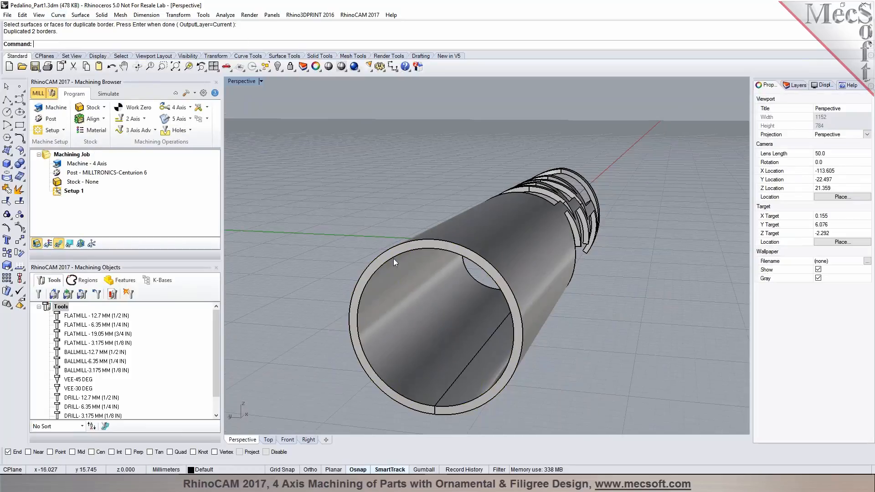
Measure the diameters of the inner and outer border curves at the tube's open end.
{"action": "left_click", "coordinate": [393, 259]}
{"action": "left_click", "coordinate": [420, 282]}
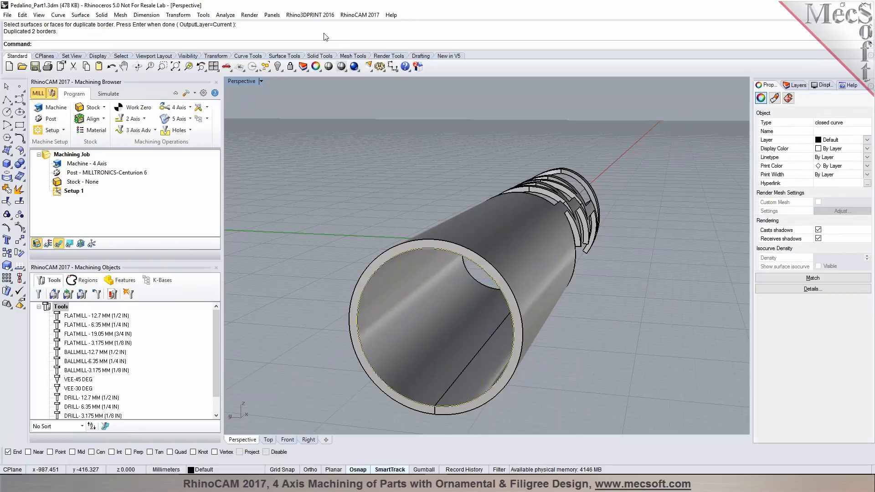
{"action": "left_click", "coordinate": [225, 15]}
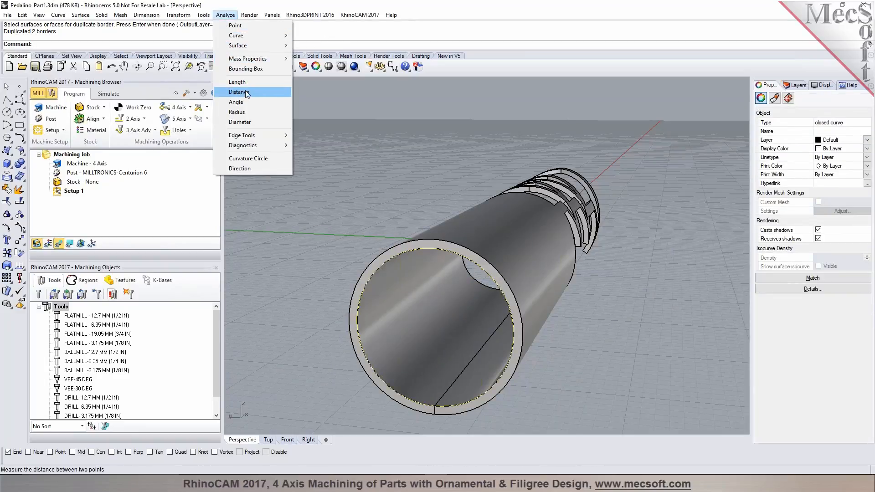
{"action": "left_click", "coordinate": [245, 121]}
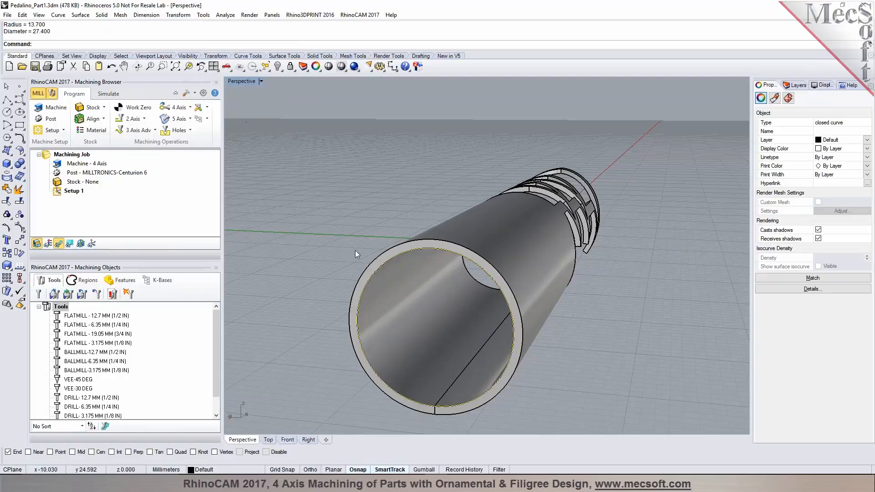
{"action": "key", "text": "Escape"}
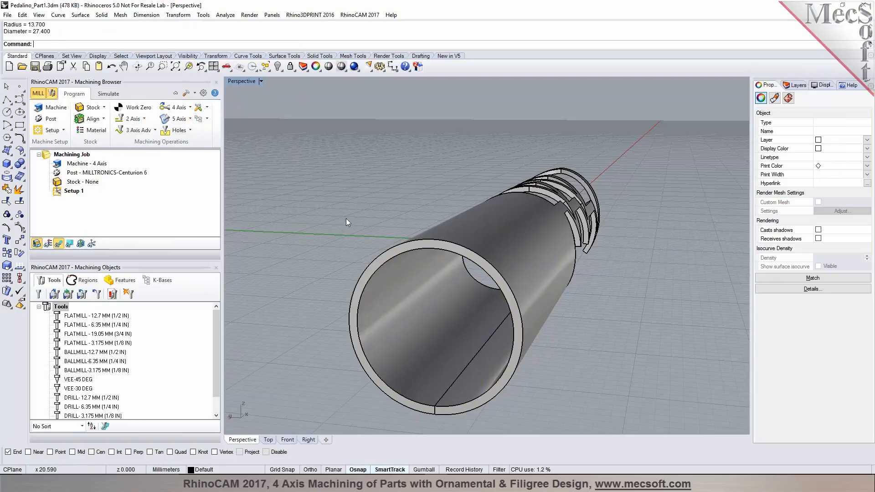
{"action": "left_click", "coordinate": [394, 245]}
{"action": "left_click", "coordinate": [423, 271]}
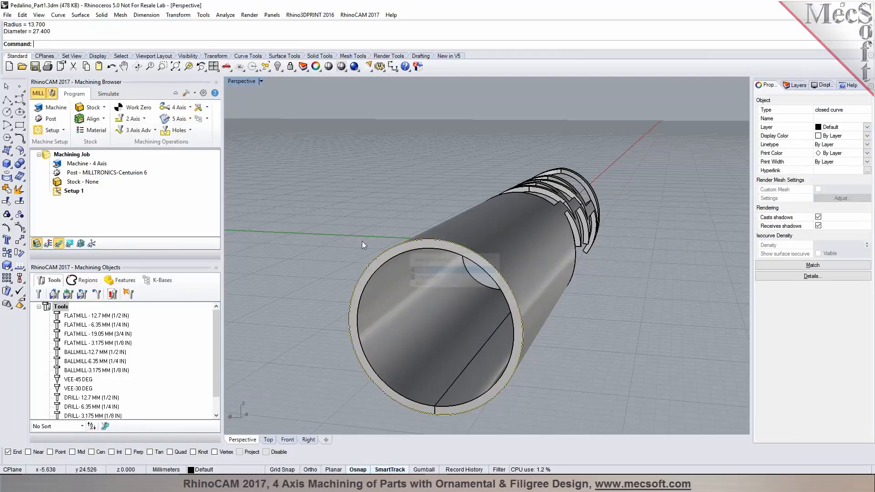
{"action": "right_click", "coordinate": [358, 239]}
{"action": "key", "text": "Escape"}
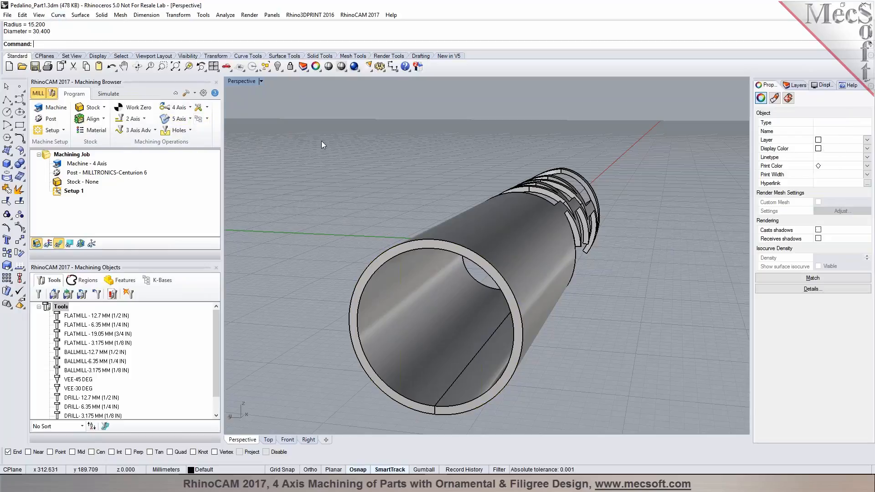
Extrude both border curves together as a solid straight to the end point at the filigree tip.
{"action": "left_click", "coordinate": [411, 242]}
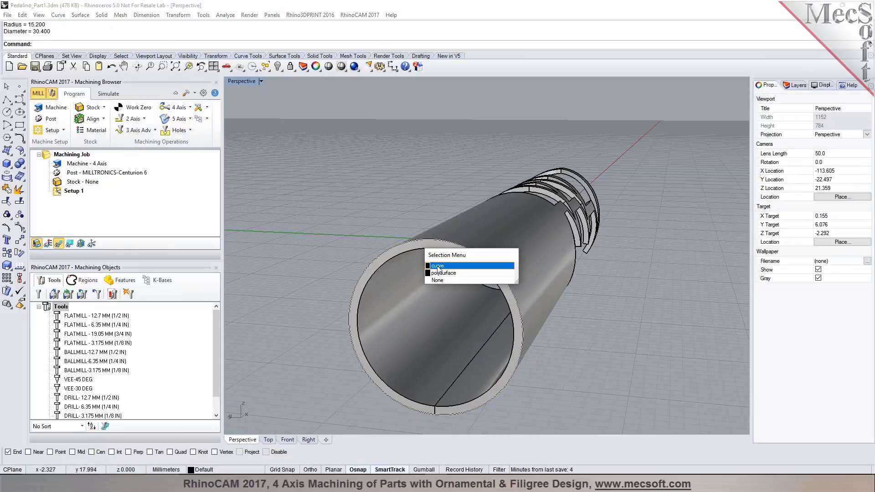
{"action": "left_click", "coordinate": [436, 265]}
{"action": "left_click", "coordinate": [428, 248], "text": "shift"}
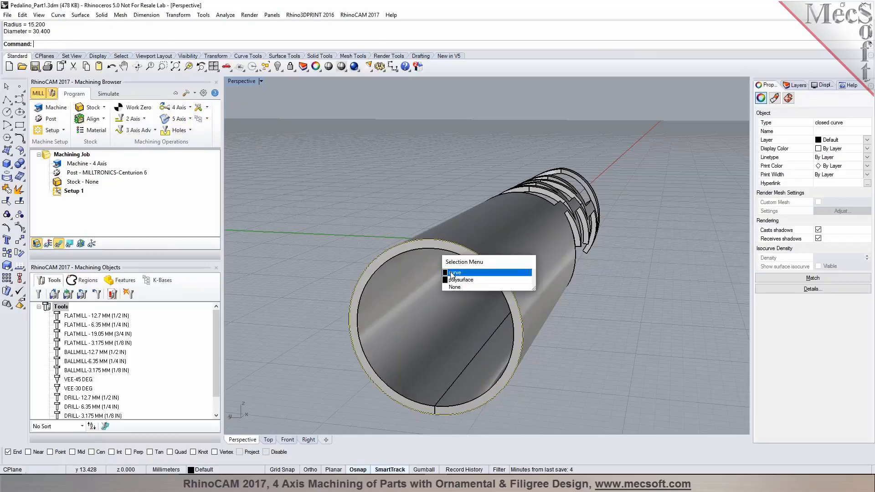
{"action": "left_click", "coordinate": [451, 274]}
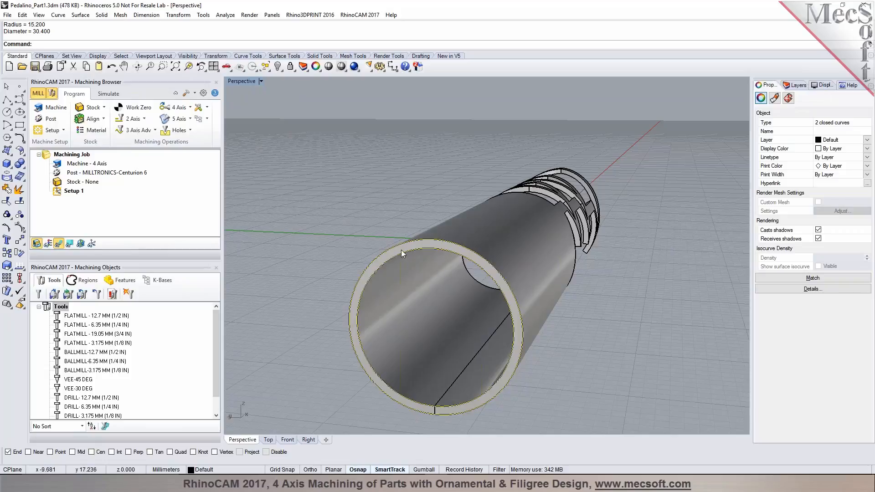
{"action": "left_click", "coordinate": [268, 440]}
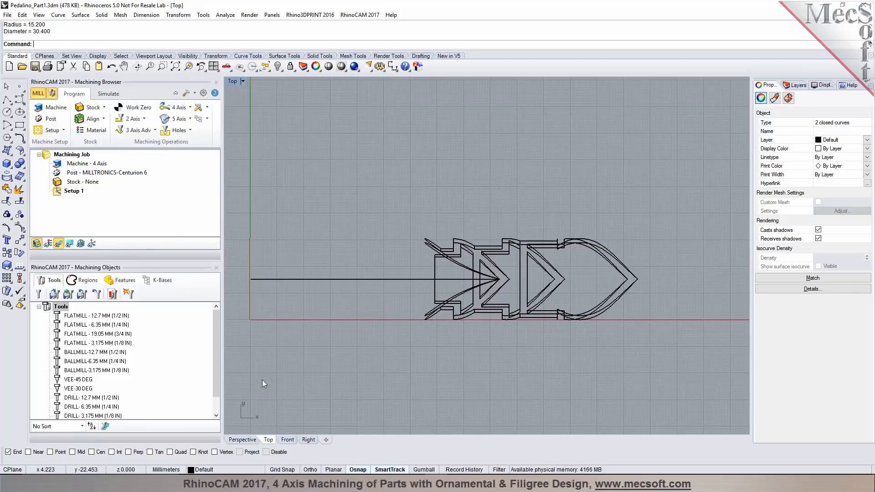
{"action": "left_click", "coordinate": [80, 15]}
{"action": "mouse_move", "coordinate": [101, 15]}
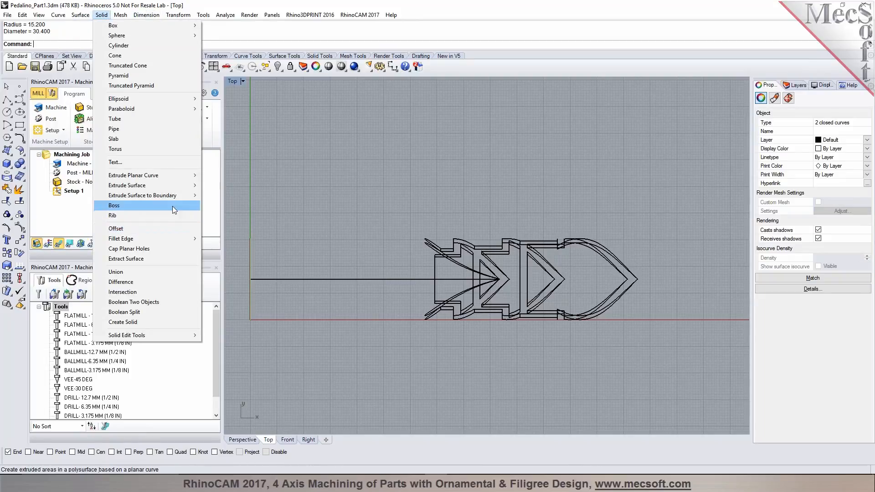
{"action": "mouse_move", "coordinate": [177, 179]}
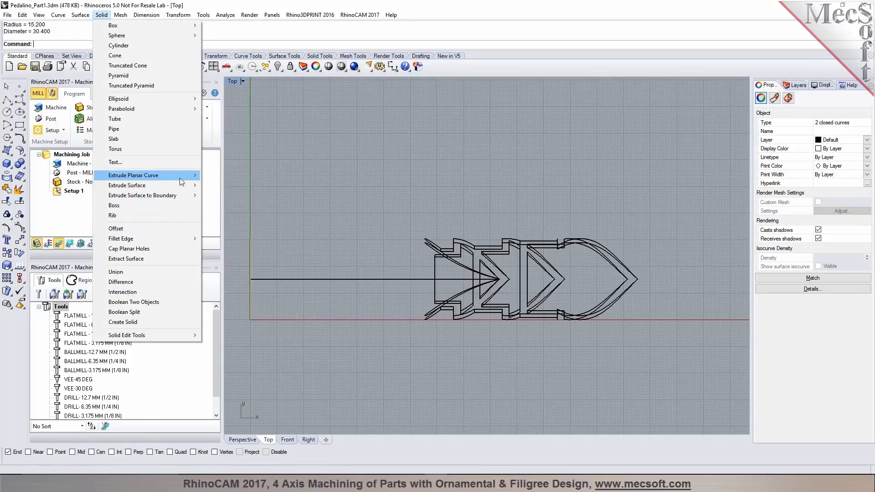
{"action": "left_click", "coordinate": [261, 176]}
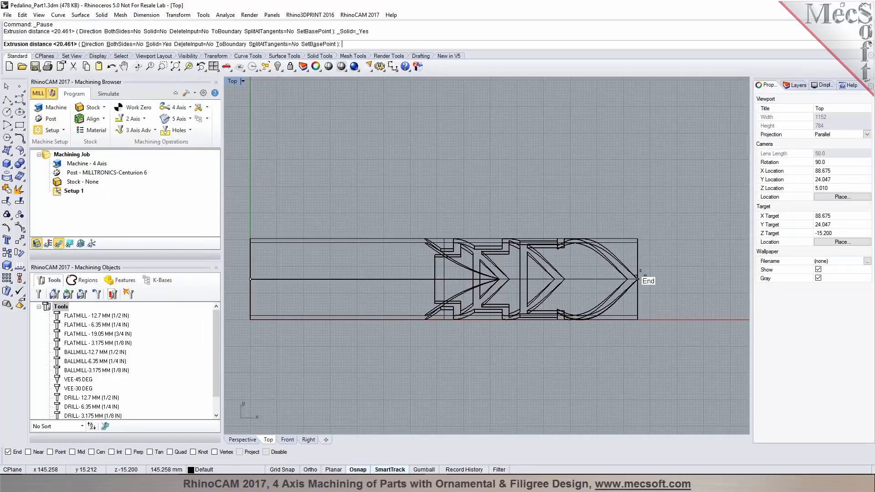
{"action": "left_click", "coordinate": [637, 279]}
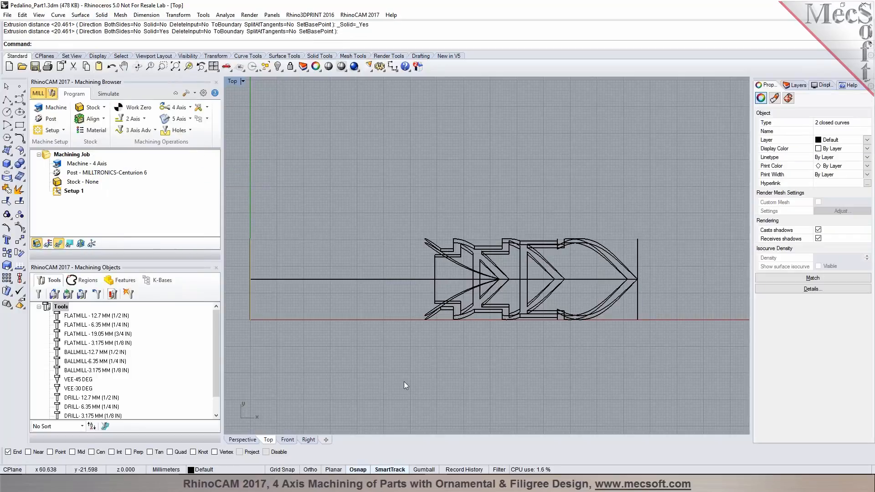
Examine the extruded hollow tube around the filigree part in the perspective view.
{"action": "left_click", "coordinate": [243, 440]}
{"action": "left_click", "coordinate": [283, 368]}
{"action": "right_click_drag", "start_coordinate": [283, 368], "coordinate": [551, 262]}
{"action": "scroll", "coordinate": [636, 289], "scroll_direction": "up", "scroll_amount": 5}
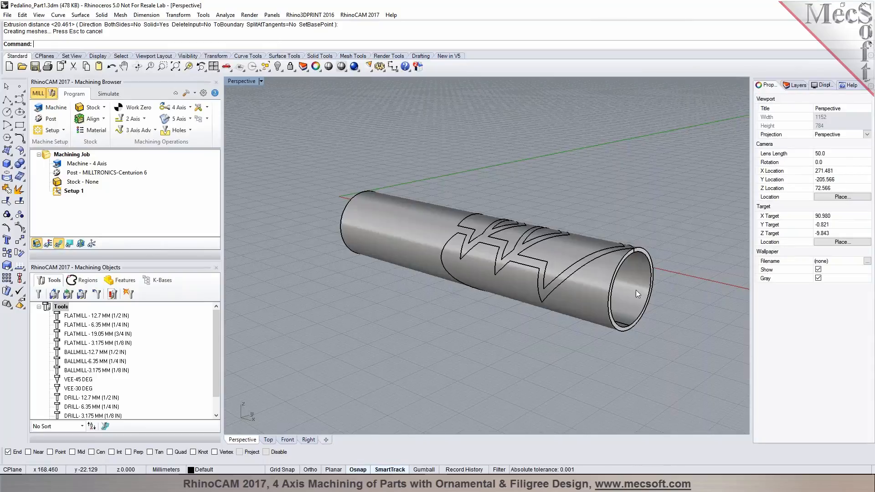
{"action": "left_click", "coordinate": [598, 286]}
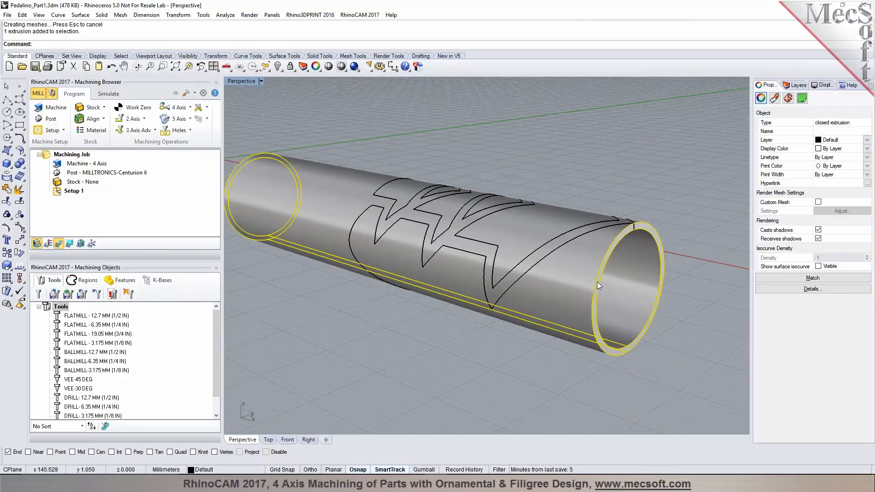
{"action": "scroll", "coordinate": [597, 281], "scroll_direction": "down", "scroll_amount": 3}
{"action": "left_click", "coordinate": [648, 186]}
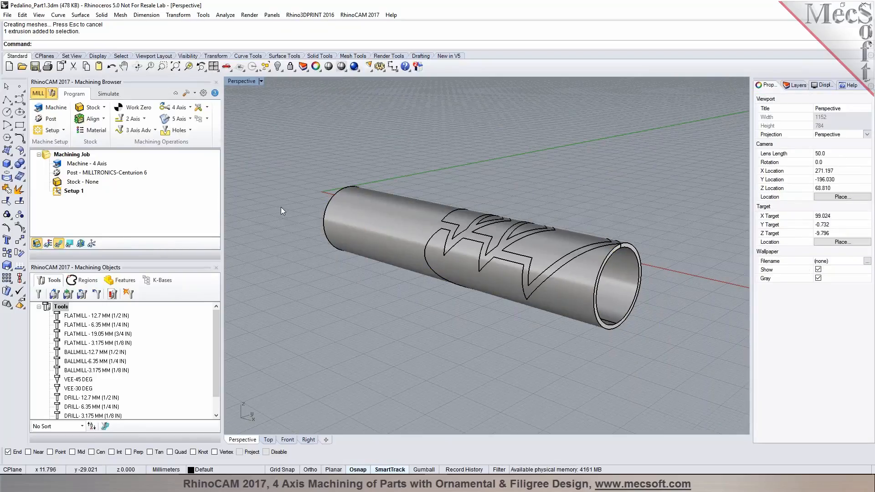
Define the machining stock from the selected tube extrusion using Stock from selection.
{"action": "left_click", "coordinate": [103, 107]}
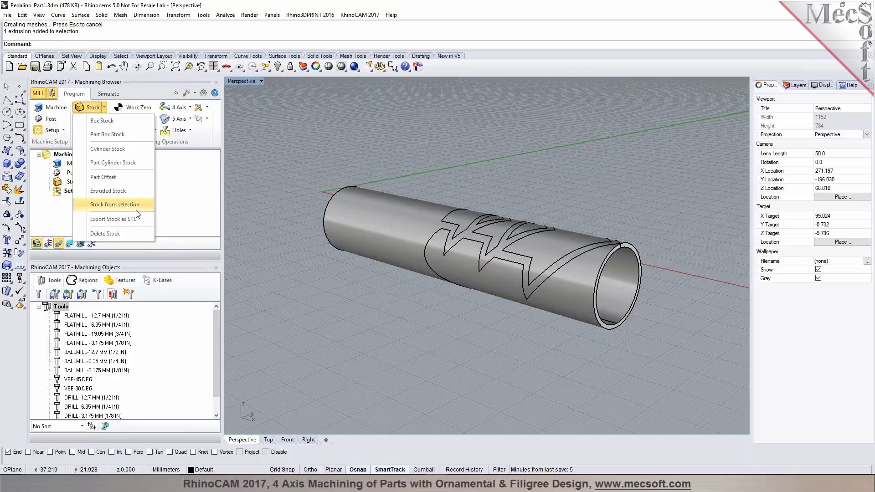
{"action": "left_click", "coordinate": [600, 323]}
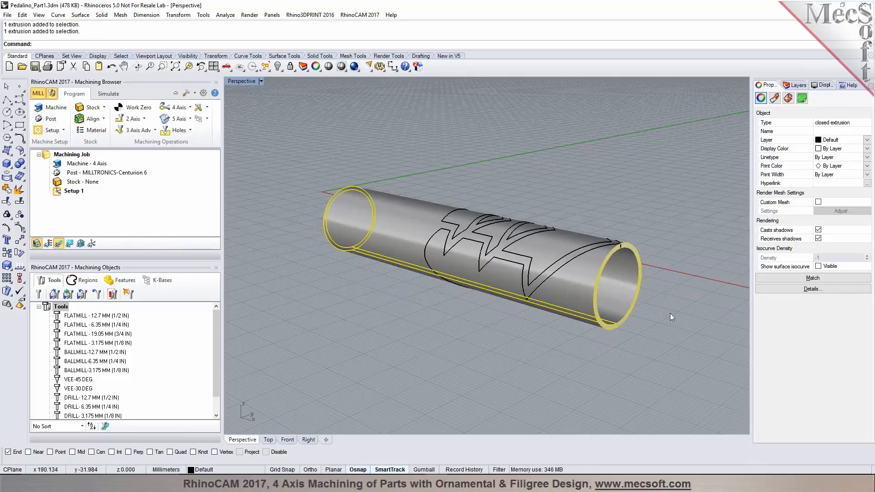
{"action": "left_click", "coordinate": [104, 108]}
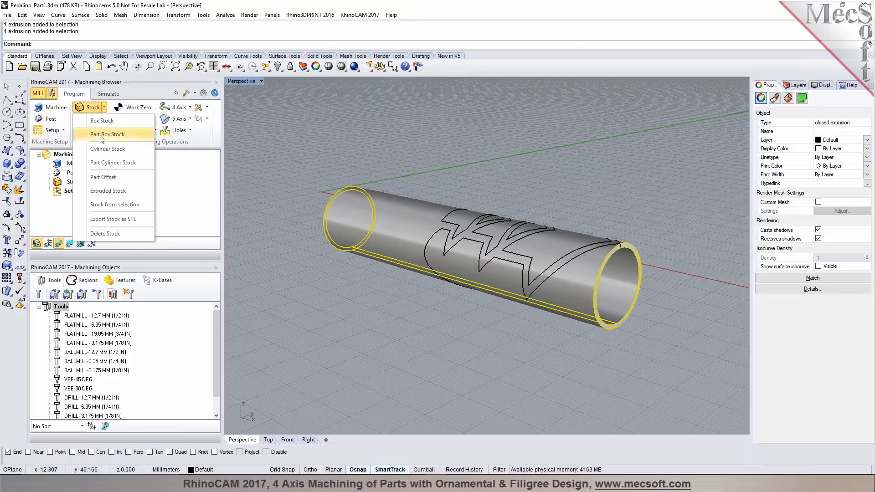
{"action": "left_click", "coordinate": [111, 205]}
{"action": "left_click", "coordinate": [422, 313]}
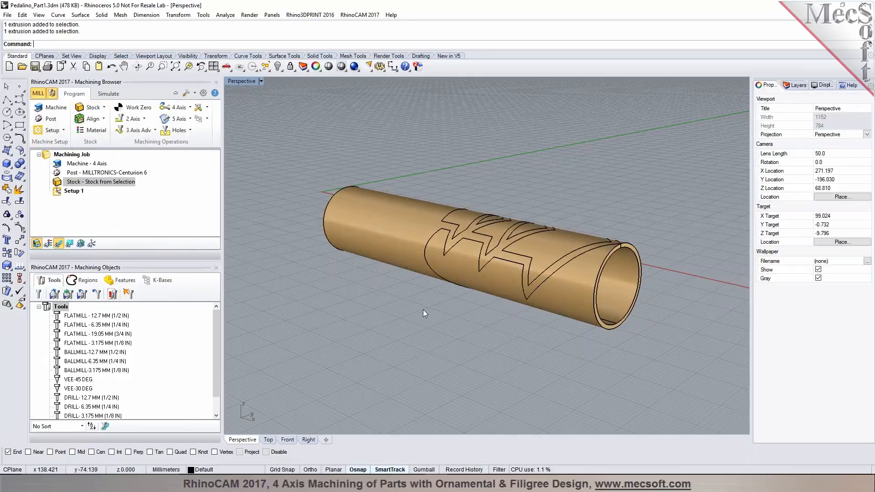
Examine the selection-based stock model from both ends in simulation mode and return to programming mode.
{"action": "left_click", "coordinate": [109, 93]}
{"action": "mouse_move", "coordinate": [676, 241]}
{"action": "right_mouse_down"}
{"action": "mouse_move", "coordinate": [592, 217]}
{"action": "mouse_move", "coordinate": [675, 234]}
{"action": "right_mouse_up"}
{"action": "right_click_drag", "start_coordinate": [380, 239], "coordinate": [660, 224]}
{"action": "right_click_drag", "start_coordinate": [556, 253], "coordinate": [486, 280]}
{"action": "scroll", "coordinate": [490, 266], "scroll_direction": "down", "scroll_amount": 6}
{"action": "scroll", "coordinate": [490, 266], "scroll_direction": "up", "scroll_amount": 3}
{"action": "left_click", "coordinate": [74, 94]}
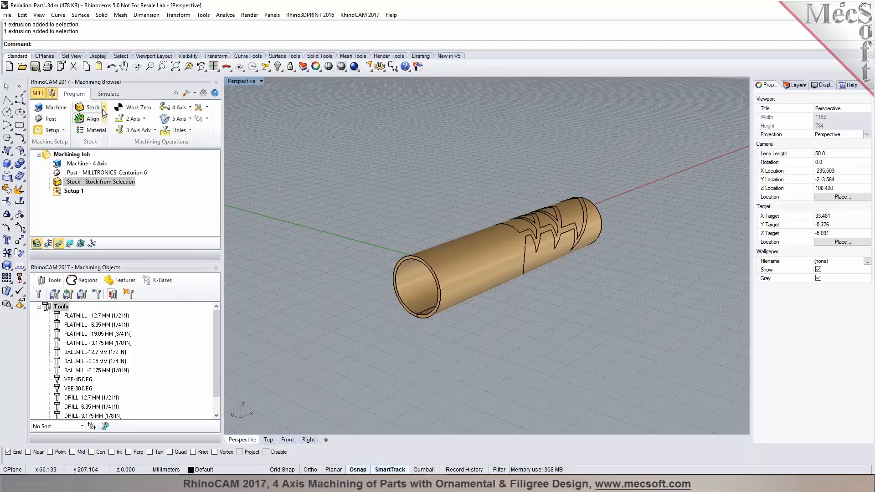
Create a cylinder stock along the X axis with radius 15.2013 and length 145.258, ignoring wireframe geometry in the bounds computation.
{"action": "left_click", "coordinate": [104, 110]}
{"action": "left_click", "coordinate": [115, 149]}
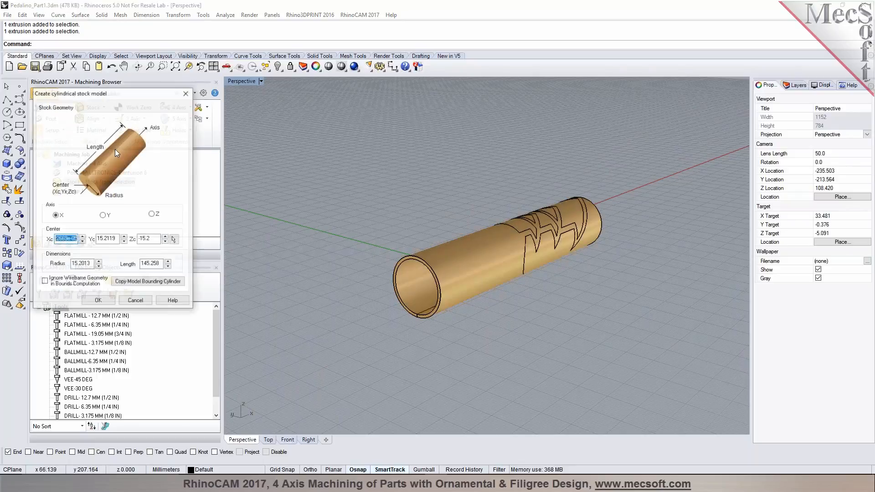
{"action": "left_click", "coordinate": [85, 281]}
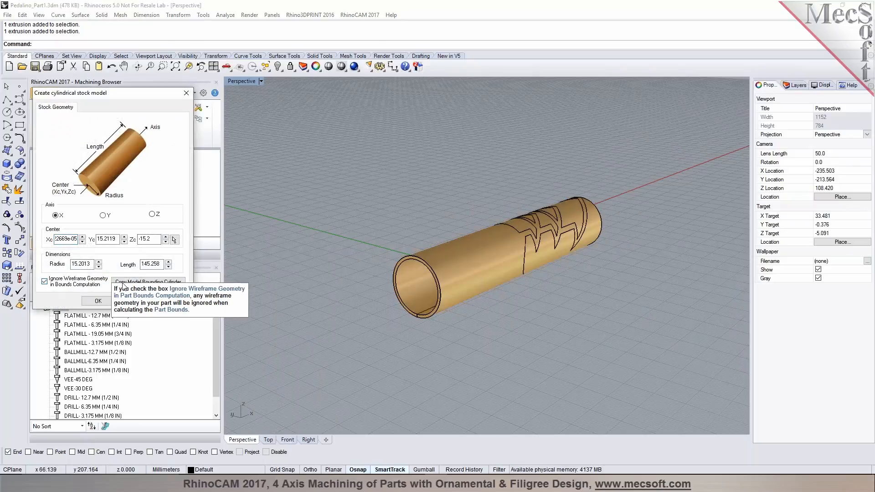
{"action": "left_click", "coordinate": [98, 301]}
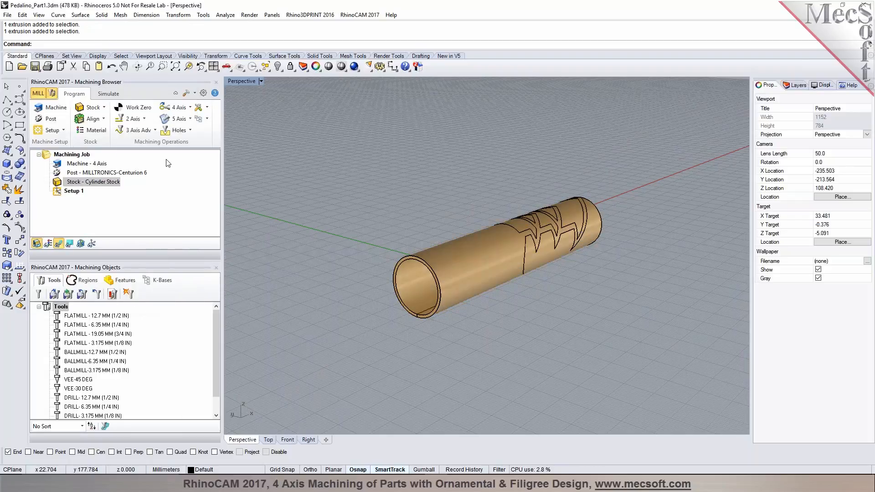
Examine the solid cylinder stock in simulation mode and return to programming mode.
{"action": "left_click", "coordinate": [109, 93]}
{"action": "scroll", "coordinate": [441, 270], "scroll_direction": "up", "scroll_amount": 2}
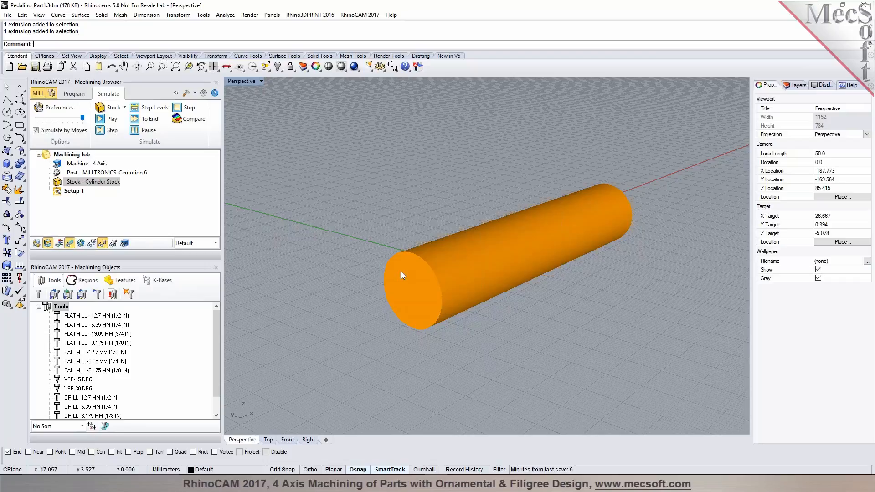
{"action": "left_click", "coordinate": [74, 93]}
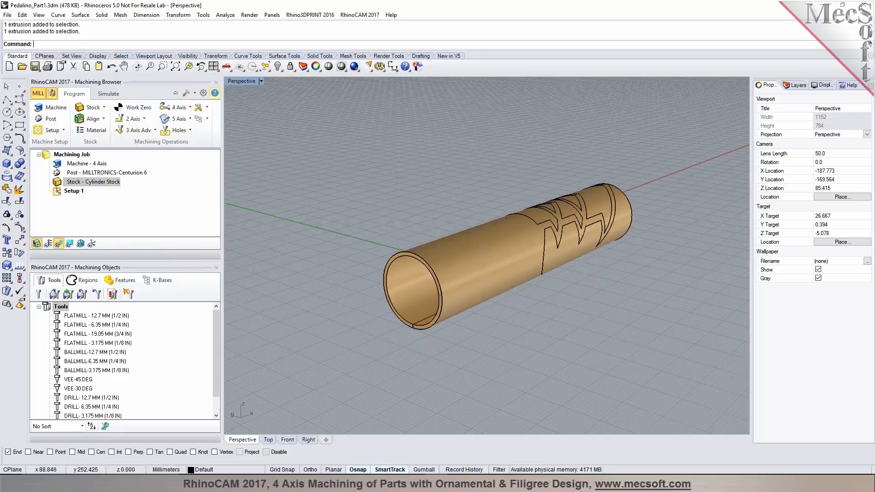
Consult the MILL module help on Configurations to check which product levels support each stock type.
{"action": "left_click", "coordinate": [215, 93]}
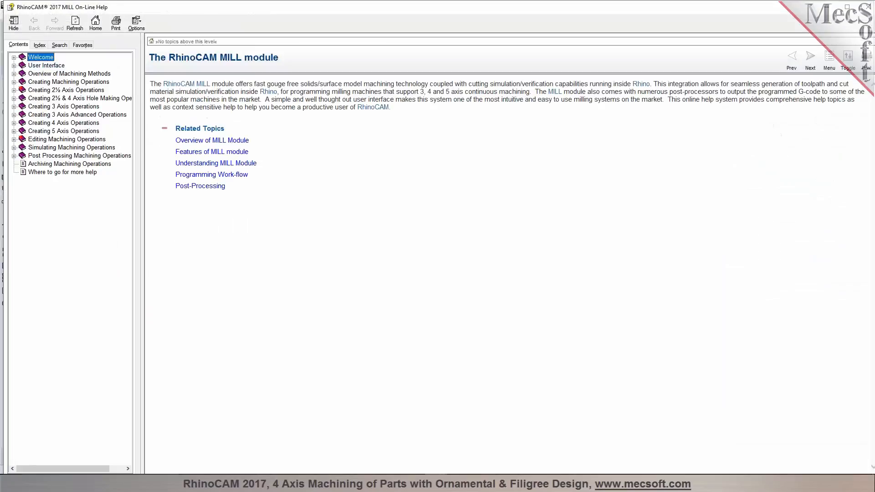
{"action": "left_click", "coordinate": [14, 57]}
{"action": "left_click", "coordinate": [55, 73]}
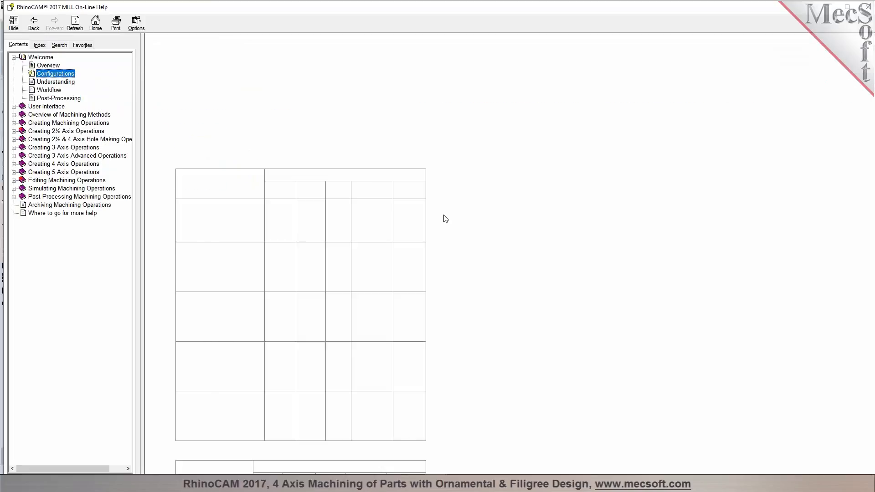
{"action": "scroll", "coordinate": [445, 216], "scroll_direction": "down", "scroll_amount": 5}
{"action": "scroll", "coordinate": [445, 213], "scroll_direction": "down", "scroll_amount": 8}
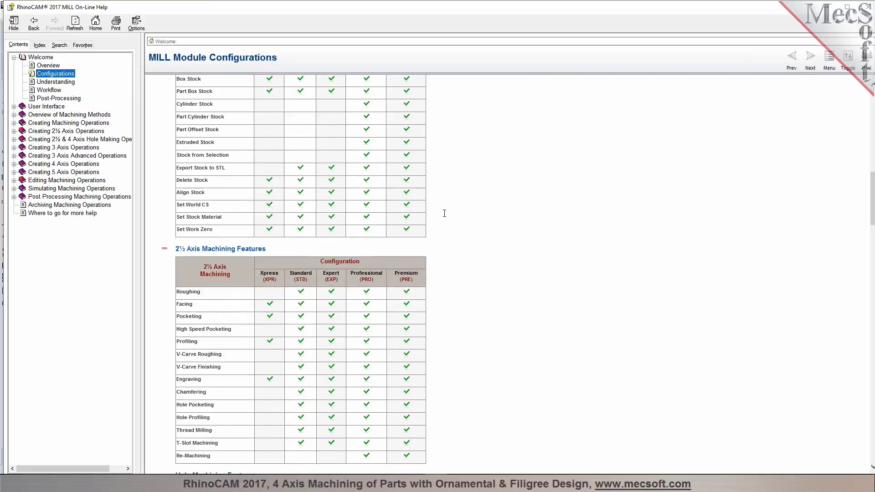
{"action": "scroll", "coordinate": [172, 144], "scroll_direction": "up", "scroll_amount": 2}
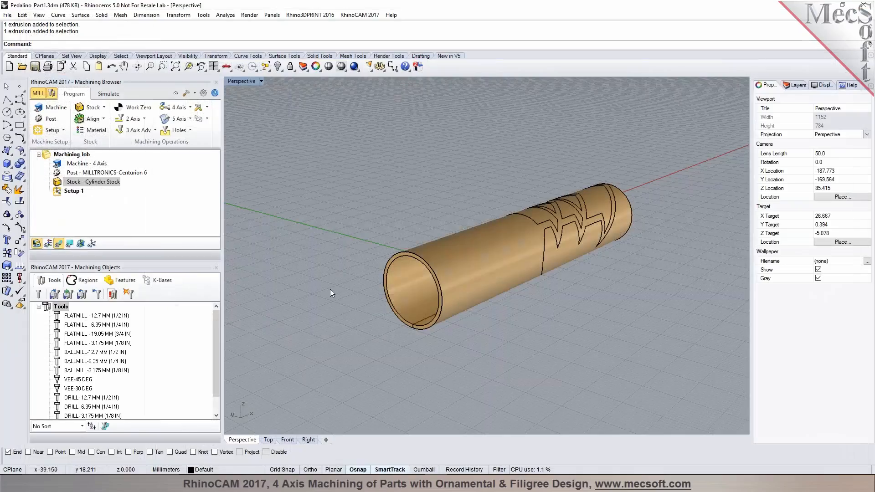
Inspect the tube from both ends to see where the coordinate origin lies relative to the filigree end.
{"action": "mouse_move", "coordinate": [460, 314]}
{"action": "right_mouse_down"}
{"action": "mouse_move", "coordinate": [443, 314]}
{"action": "mouse_move", "coordinate": [464, 317]}
{"action": "right_mouse_up"}
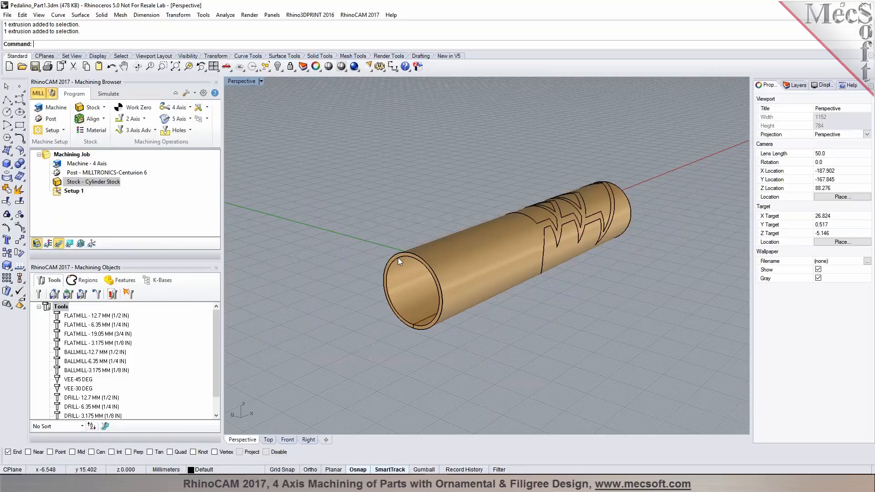
{"action": "left_click", "coordinate": [104, 118]}
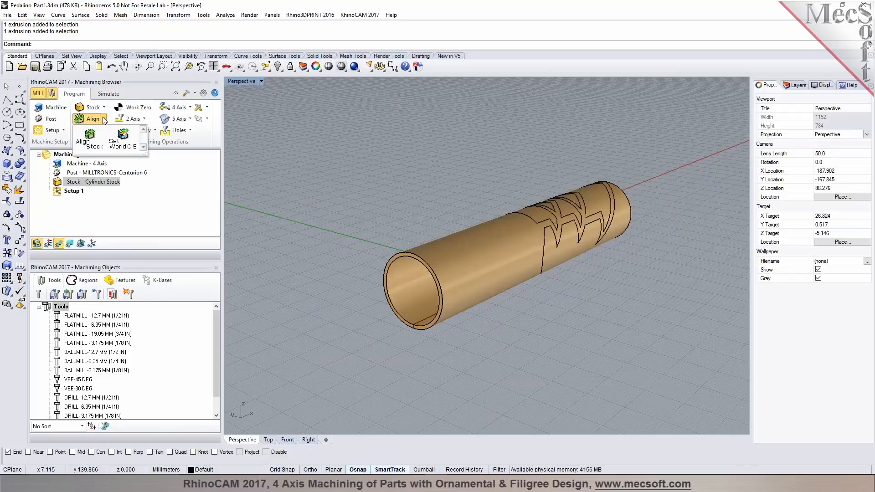
{"action": "left_click", "coordinate": [447, 304]}
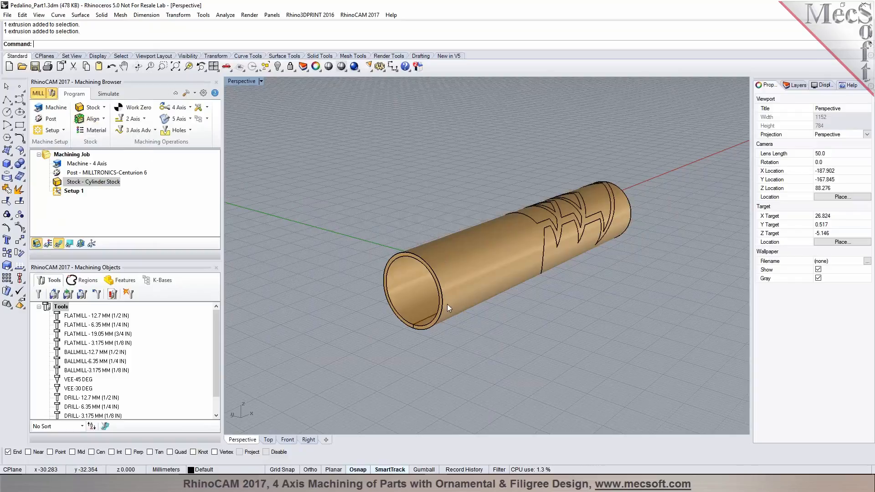
{"action": "right_click_drag", "start_coordinate": [410, 273], "coordinate": [481, 302]}
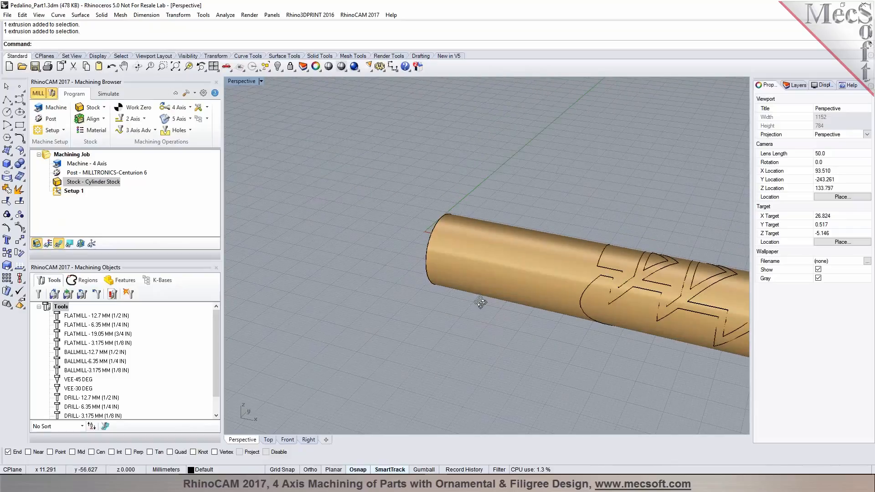
{"action": "scroll", "coordinate": [497, 265], "scroll_direction": "down", "scroll_amount": 5}
{"action": "right_click_drag", "start_coordinate": [497, 265], "coordinate": [387, 313]}
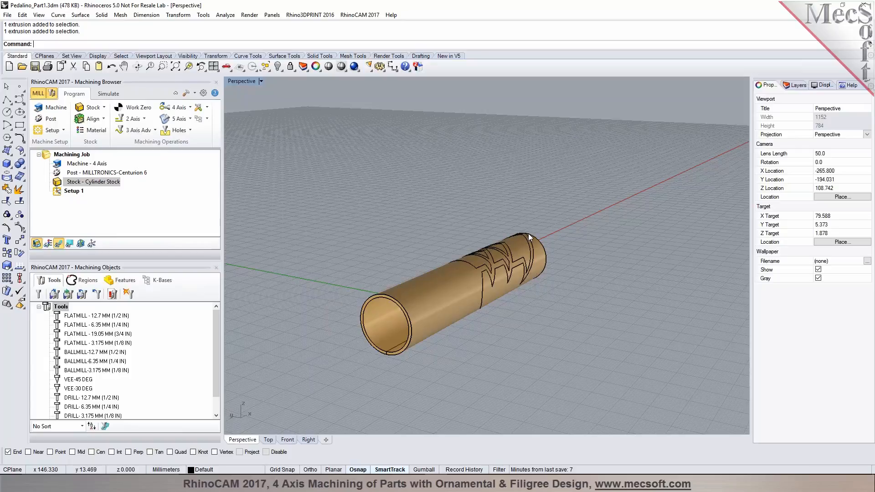
{"action": "right_click_drag", "start_coordinate": [554, 238], "coordinate": [413, 246]}
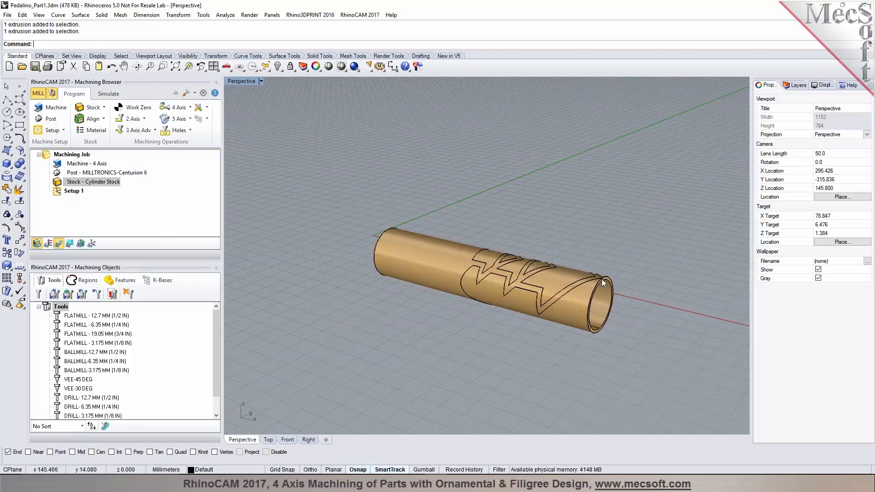
Locate the world coordinate system origin on the stock box at the Highest Z face and East position.
{"action": "left_click", "coordinate": [94, 119]}
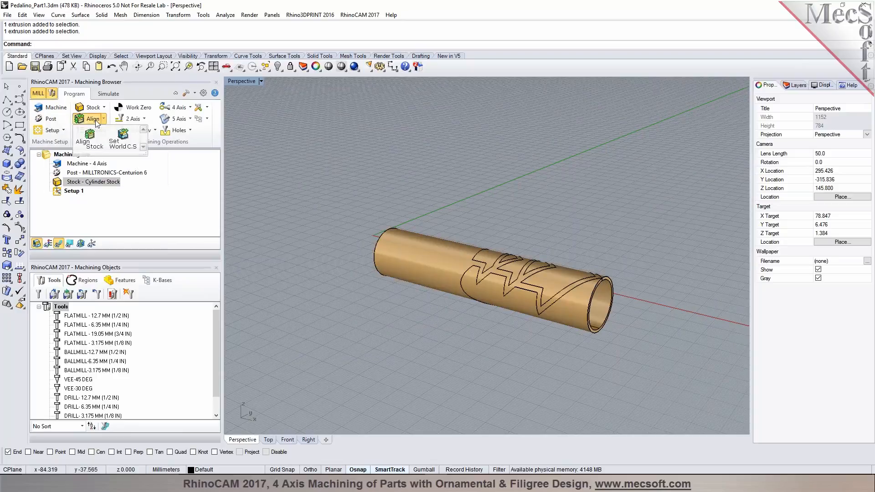
{"action": "left_click", "coordinate": [121, 142]}
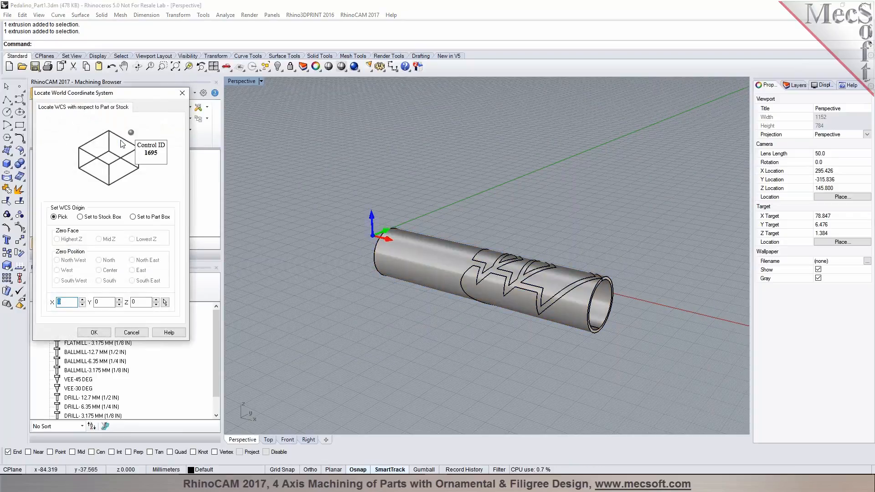
{"action": "left_click", "coordinate": [84, 217]}
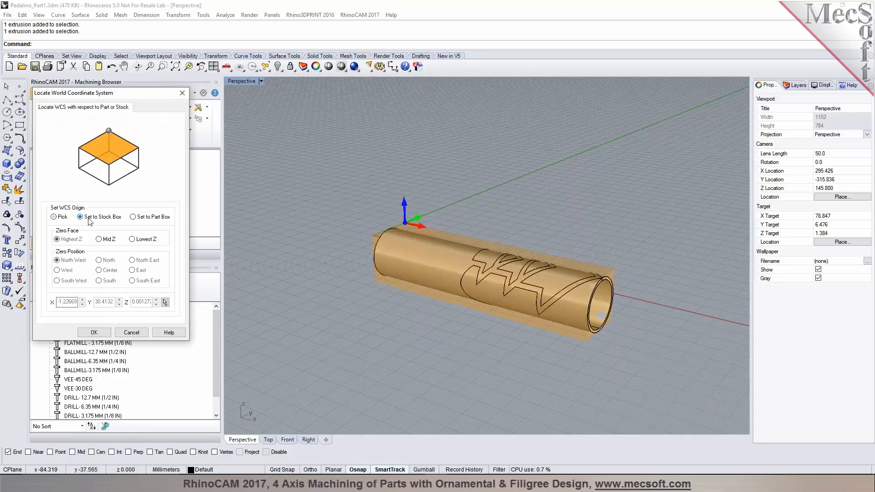
{"action": "left_click", "coordinate": [135, 271]}
{"action": "scroll", "coordinate": [621, 289], "scroll_direction": "up", "scroll_amount": 5}
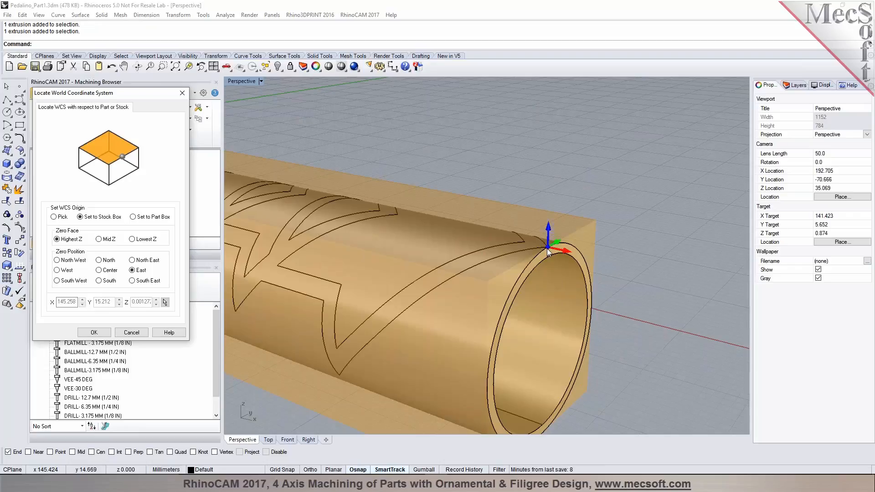
{"action": "left_click", "coordinate": [105, 335]}
Show the world coordinate system triad and check its placement on the tube in a four-viewport layout.
{"action": "left_click_drag", "start_coordinate": [214, 94], "coordinate": [208, 146]}
{"action": "left_click_drag", "start_coordinate": [258, 83], "coordinate": [146, 87]}
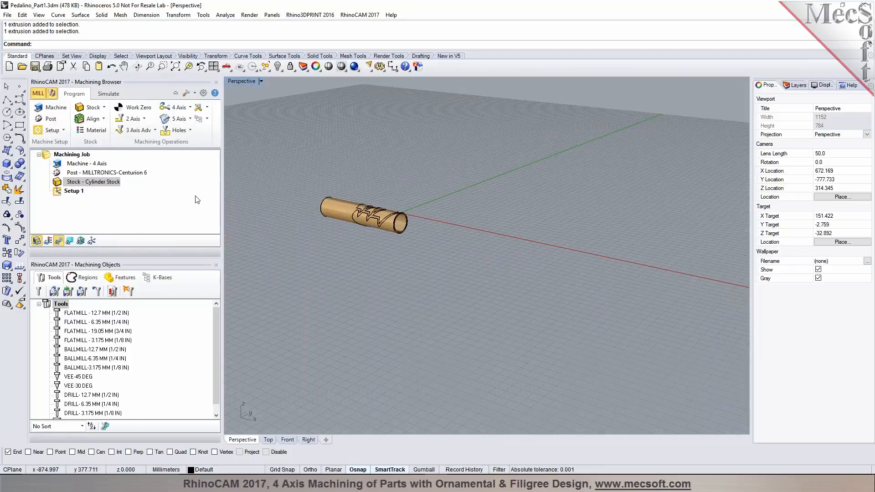
{"action": "left_click", "coordinate": [93, 241]}
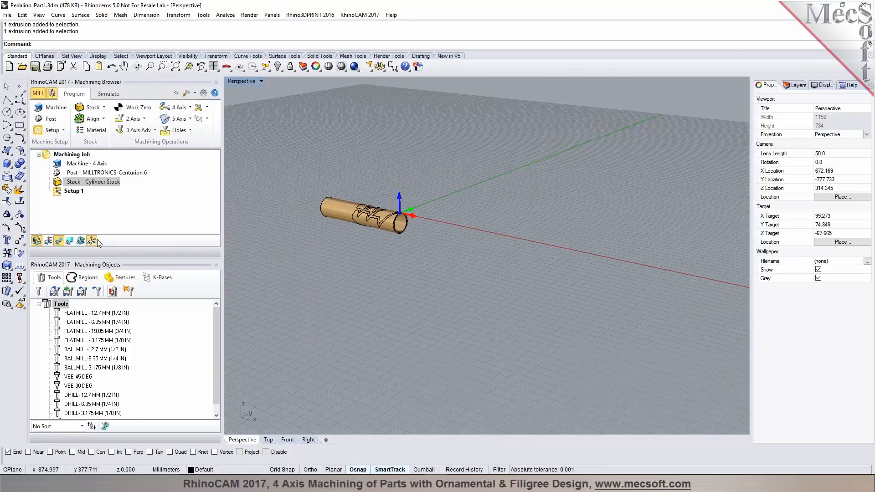
{"action": "left_click", "coordinate": [213, 67]}
{"action": "scroll", "coordinate": [604, 295], "scroll_direction": "down", "scroll_amount": 3}
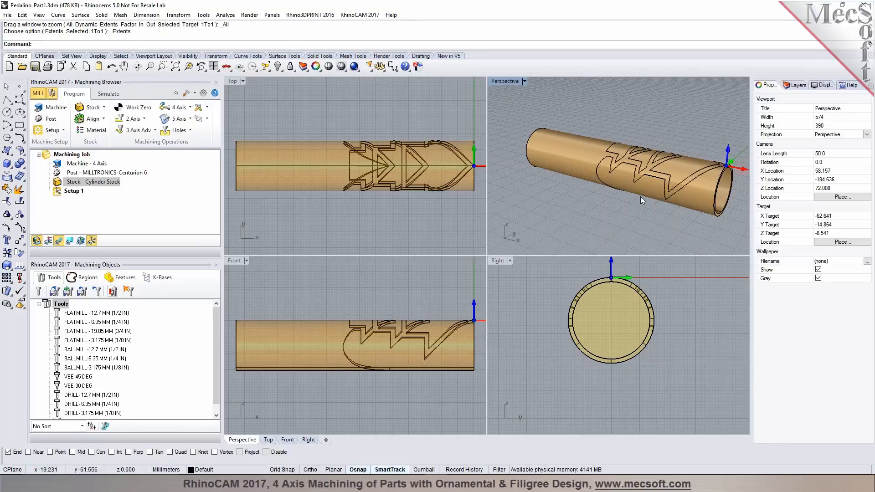
Maximize the Perspective view and hide the stock display so only the part is shown.
{"action": "left_click", "coordinate": [525, 80]}
{"action": "left_click", "coordinate": [524, 88]}
{"action": "left_click", "coordinate": [37, 241]}
{"action": "scroll", "coordinate": [355, 204], "scroll_direction": "down", "scroll_amount": 4}
{"action": "scroll", "coordinate": [562, 246], "scroll_direction": "up", "scroll_amount": 4}
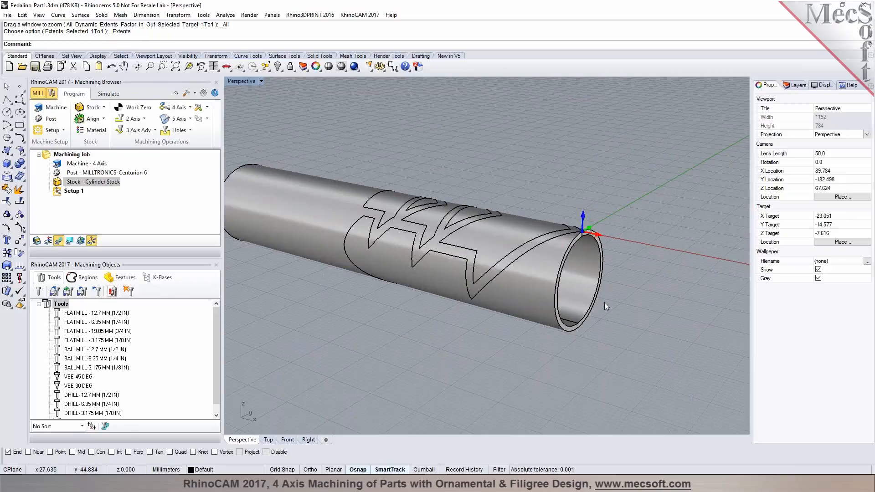
Pick the machine's 4th axis rotary center at the center of the tube's open end circle, using the Center snap instead of End.
{"action": "left_click", "coordinate": [54, 109]}
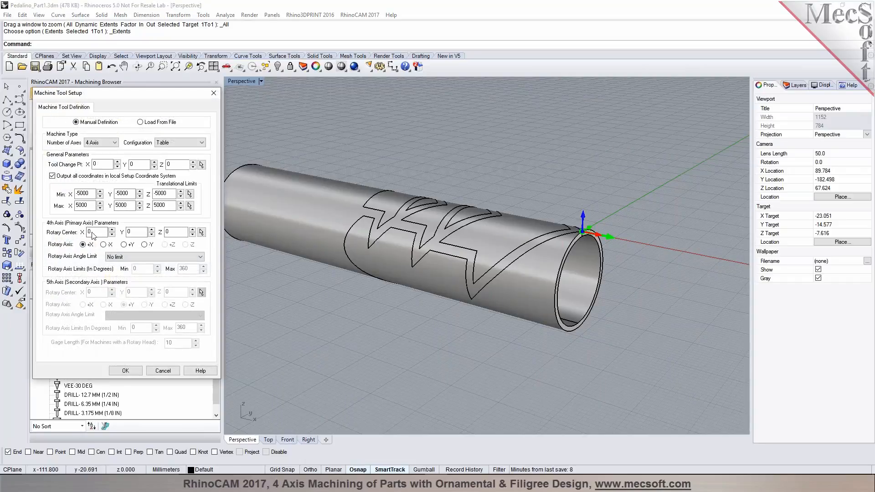
{"action": "mouse_move", "coordinate": [93, 235]}
{"action": "left_click", "coordinate": [201, 232]}
{"action": "left_click", "coordinate": [8, 452]}
{"action": "left_click", "coordinate": [92, 452]}
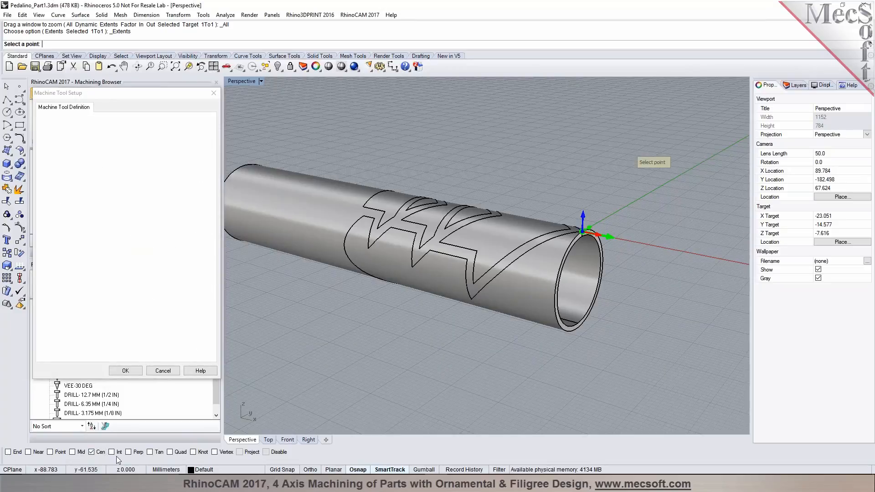
{"action": "left_click", "coordinate": [575, 329]}
{"action": "left_click", "coordinate": [579, 281]}
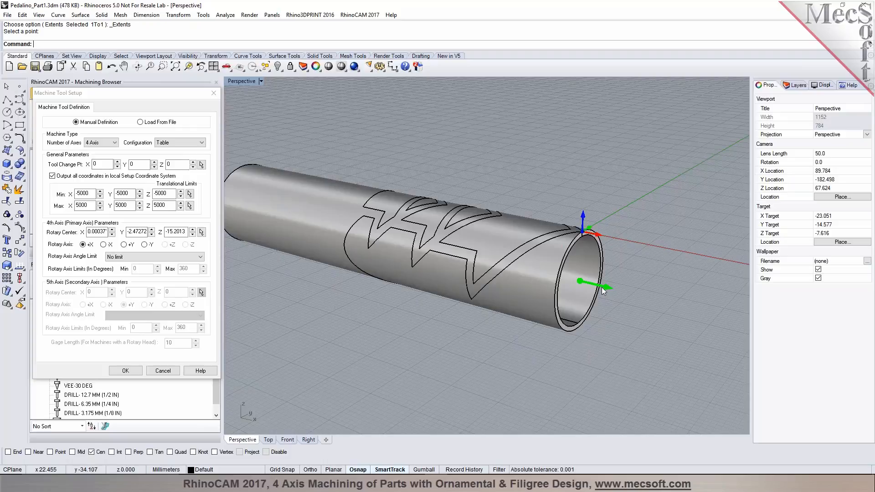
Set the rotary center's X and Y coordinates to 0 and accept the machine tool setup.
{"action": "right_click_drag", "start_coordinate": [510, 343], "coordinate": [484, 346]}
{"action": "left_click_drag", "start_coordinate": [89, 232], "coordinate": [110, 234]}
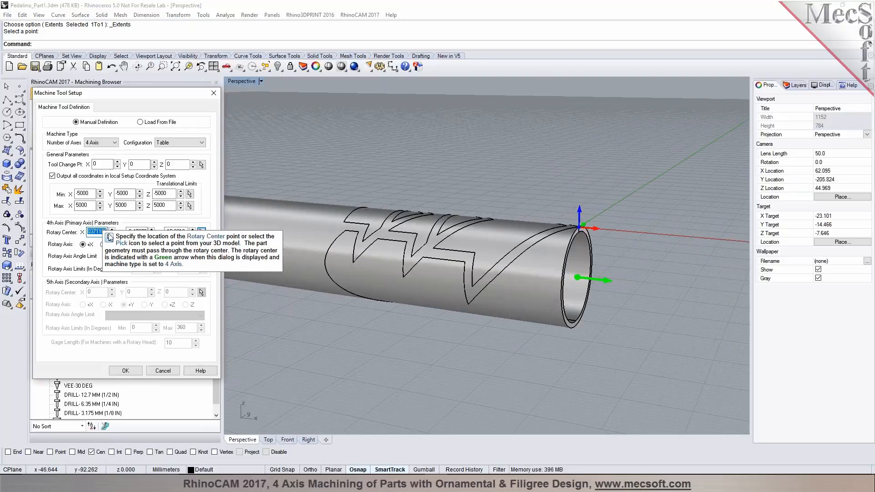
{"action": "type", "text": "0"}
{"action": "key", "text": "Tab"}
{"action": "type", "text": "0"}
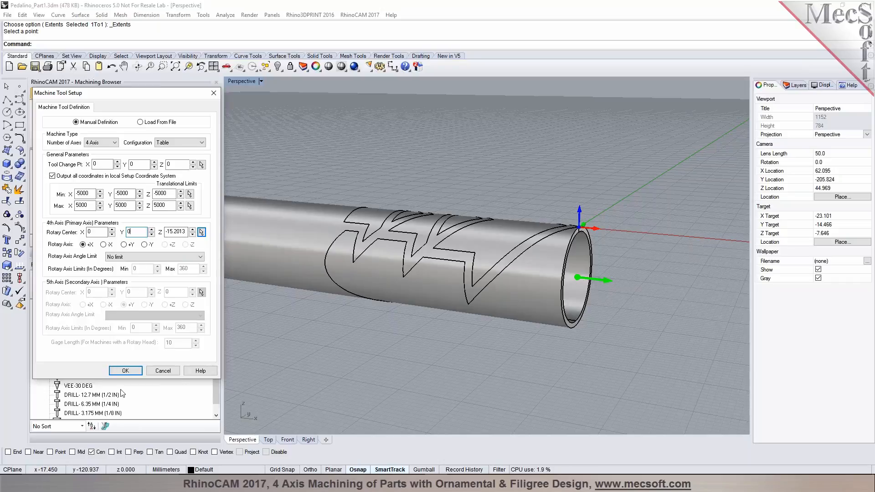
{"action": "left_click", "coordinate": [125, 371]}
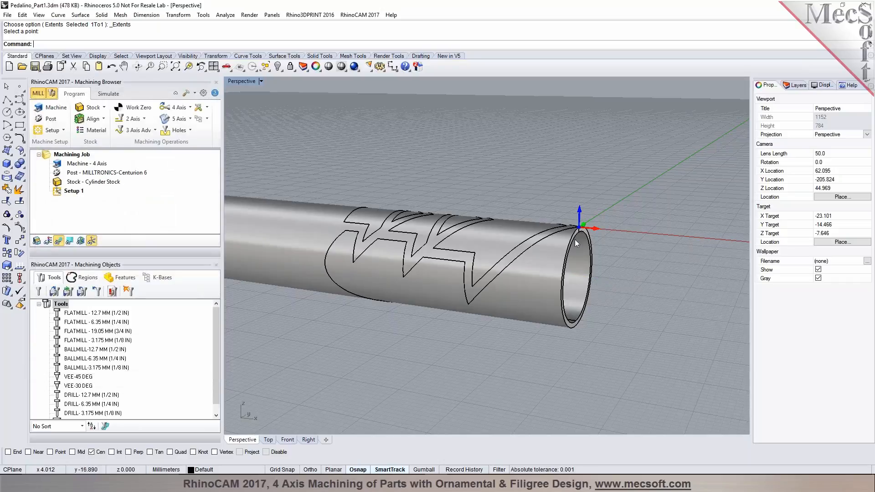
Place a point object at the center of the tube's end circle and switch the object snap from Center to Point.
{"action": "left_click", "coordinate": [20, 86]}
{"action": "left_click", "coordinate": [566, 330]}
{"action": "left_click", "coordinate": [93, 452]}
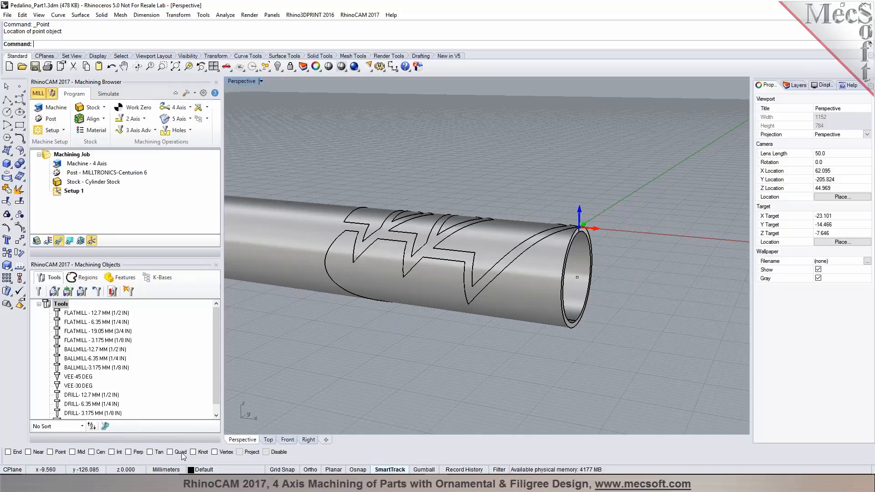
{"action": "left_click", "coordinate": [58, 453]}
Redefine the 4th axis rotary center from the placed point object, with X and Y set to 0.
{"action": "left_click", "coordinate": [46, 114]}
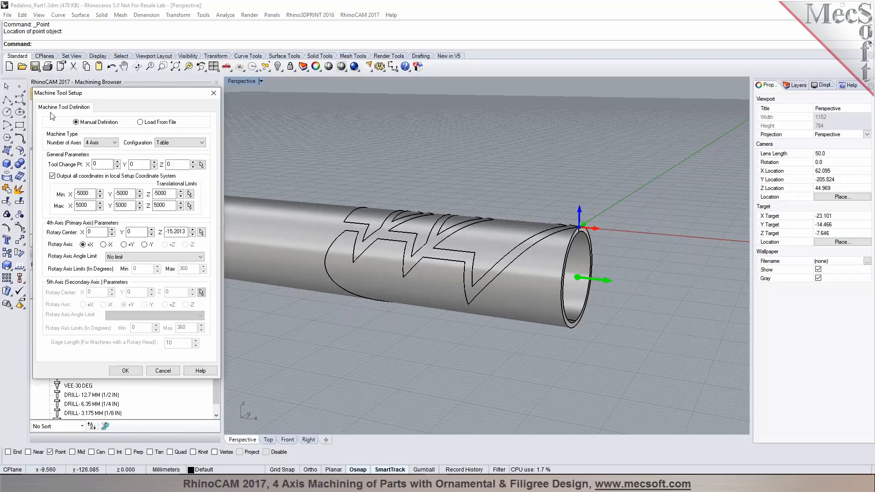
{"action": "left_click", "coordinate": [201, 232]}
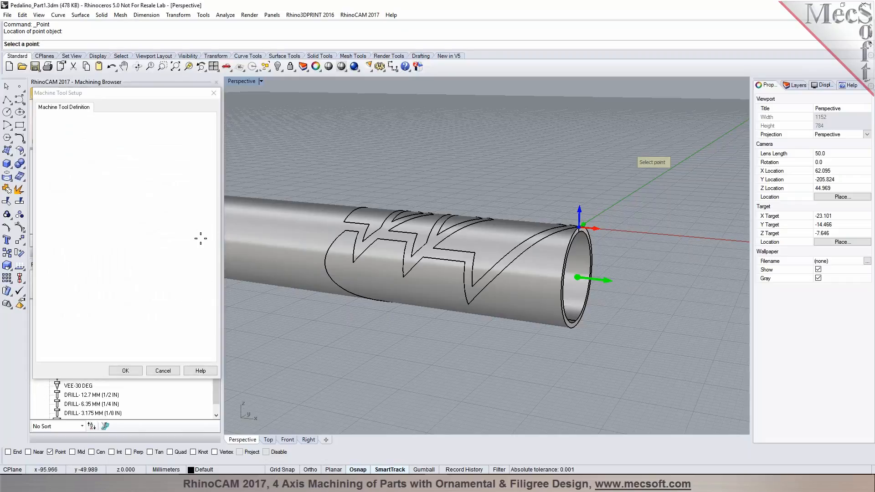
{"action": "left_click", "coordinate": [576, 277]}
{"action": "left_click", "coordinate": [89, 232]}
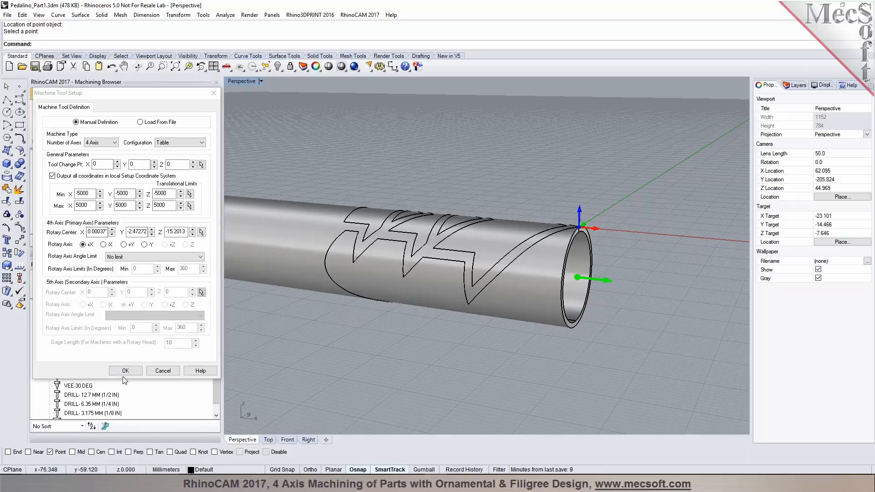
{"action": "left_click_drag", "start_coordinate": [88, 232], "coordinate": [109, 234]}
{"action": "type", "text": "0"}
{"action": "key", "text": "Tab"}
{"action": "type", "text": "0"}
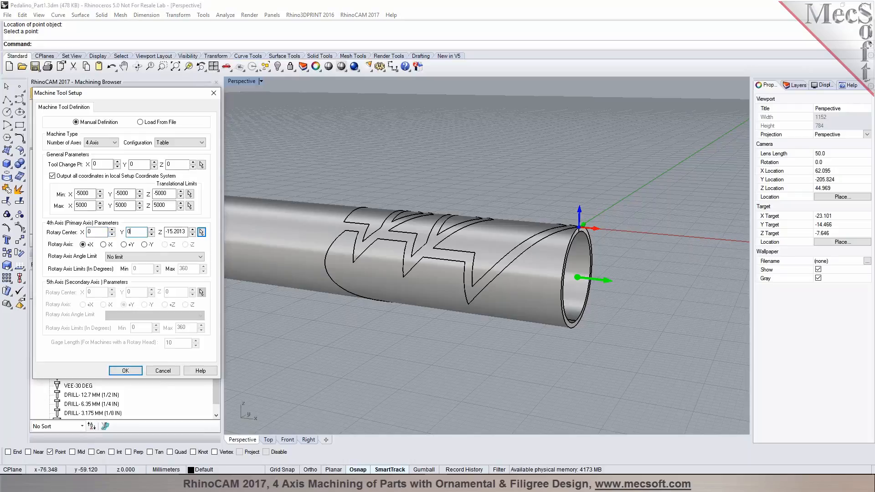
{"action": "left_click", "coordinate": [125, 371]}
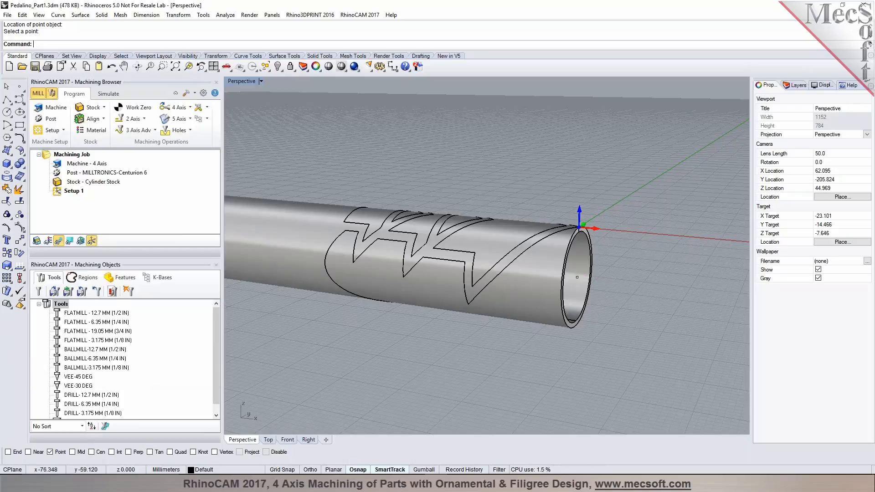
Delete the reference point object at the center of the tube's open end.
{"action": "scroll", "coordinate": [475, 348], "scroll_direction": "down", "scroll_amount": 3}
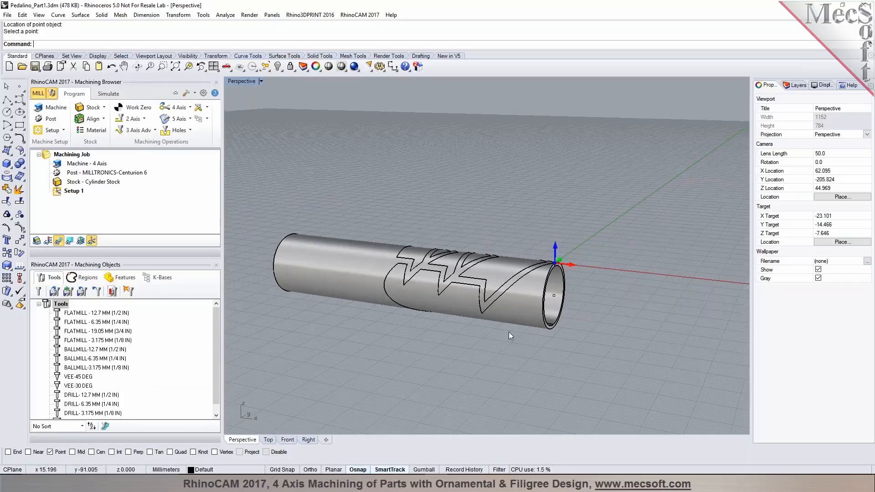
{"action": "left_click", "coordinate": [554, 297]}
{"action": "key", "text": "Delete"}
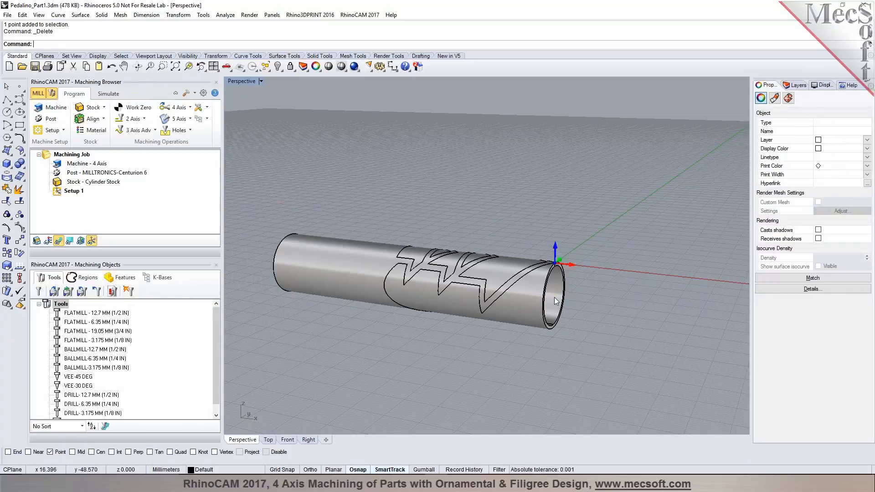
Hide the tube extrusion surrounding the filigree and inspect the edges and walls of the ornamental cutouts.
{"action": "scroll", "coordinate": [553, 297], "scroll_direction": "up", "scroll_amount": 1}
{"action": "scroll", "coordinate": [551, 298], "scroll_direction": "up", "scroll_amount": 1}
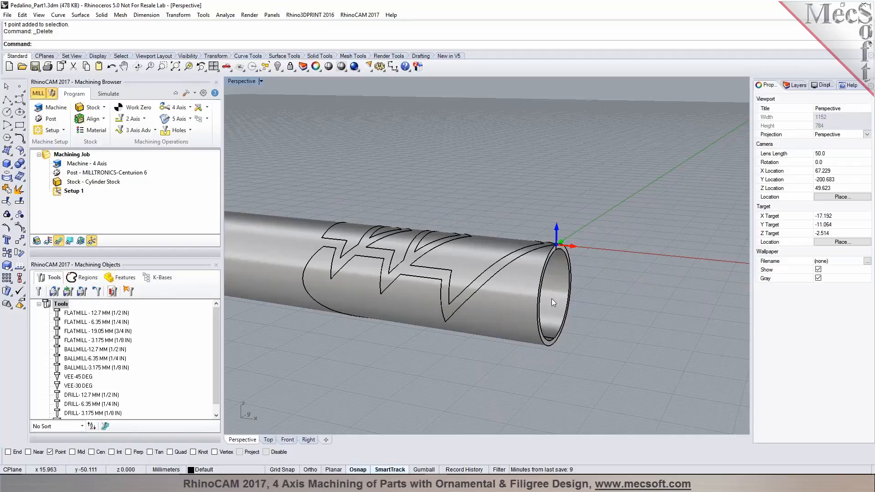
{"action": "left_click", "coordinate": [540, 322]}
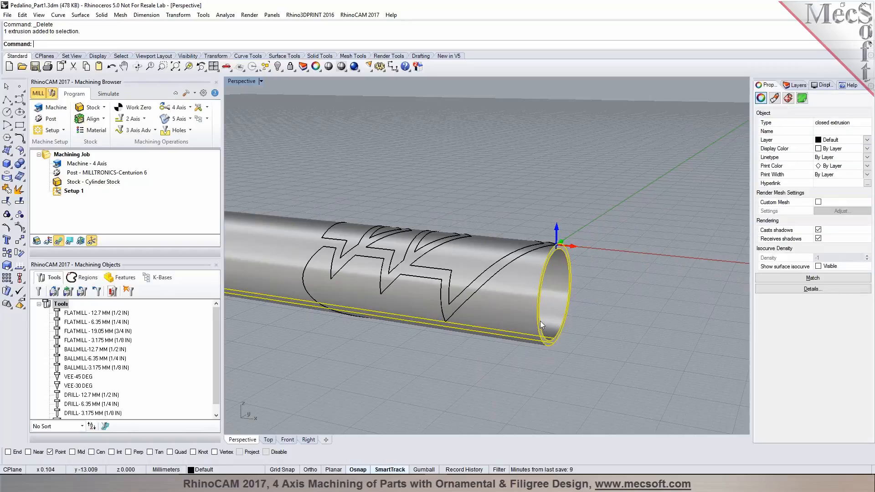
{"action": "key", "text": "ctrl+h"}
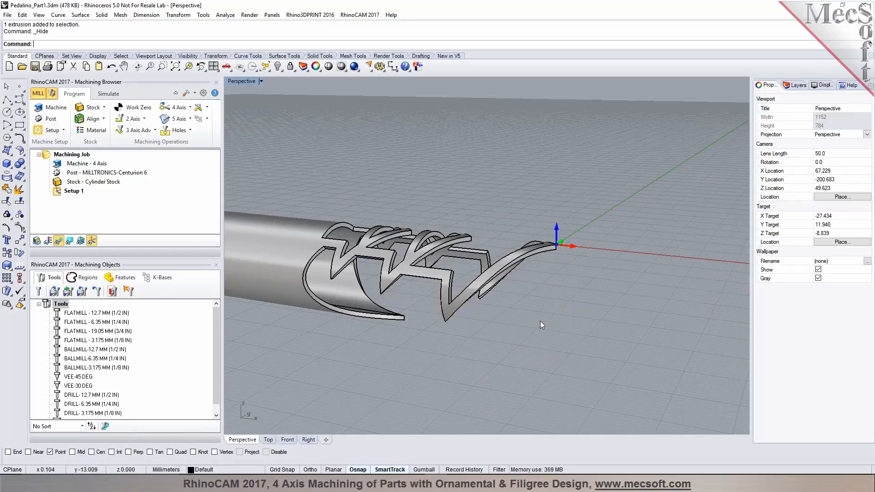
{"action": "scroll", "coordinate": [540, 322], "scroll_direction": "down", "scroll_amount": 3}
{"action": "scroll", "coordinate": [465, 284], "scroll_direction": "up", "scroll_amount": 10}
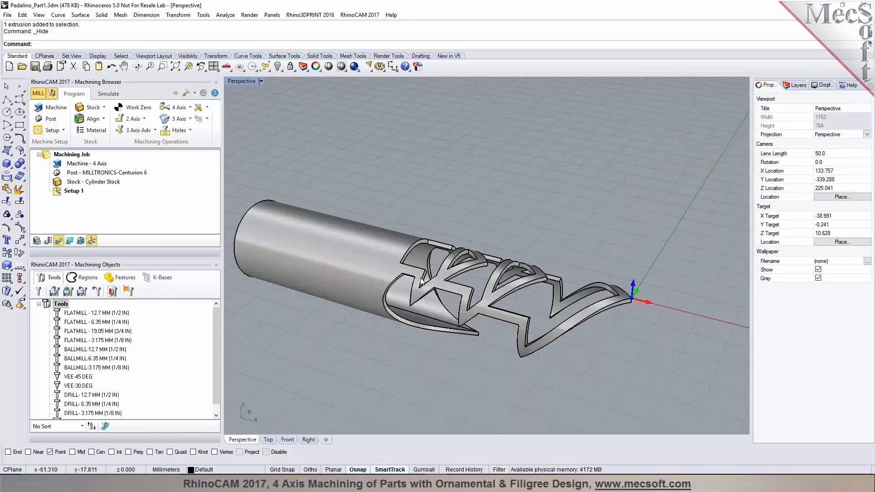
{"action": "right_click_drag", "start_coordinate": [463, 281], "coordinate": [494, 217]}
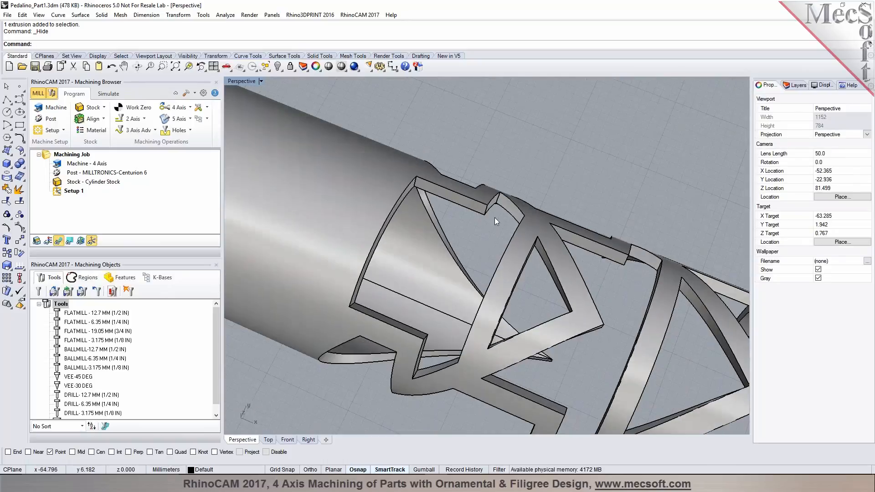
{"action": "right_click_drag", "start_coordinate": [426, 297], "coordinate": [394, 267]}
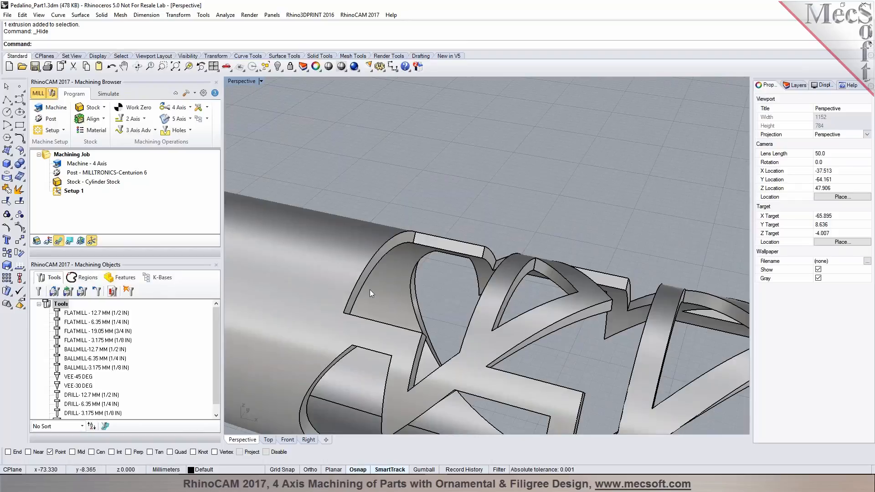
{"action": "right_click_drag", "start_coordinate": [395, 270], "coordinate": [479, 261]}
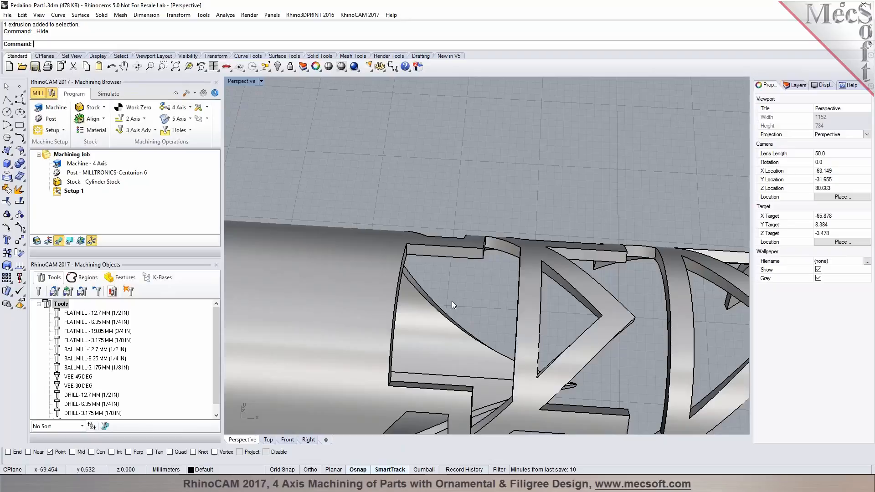
Examine the filigree cutouts on the tube and review the available 4 axis machining operations.
{"action": "scroll", "coordinate": [449, 225], "scroll_direction": "down", "scroll_amount": 6}
{"action": "right_click_drag", "start_coordinate": [434, 282], "coordinate": [373, 237]}
{"action": "scroll", "coordinate": [418, 275], "scroll_direction": "up", "scroll_amount": 3}
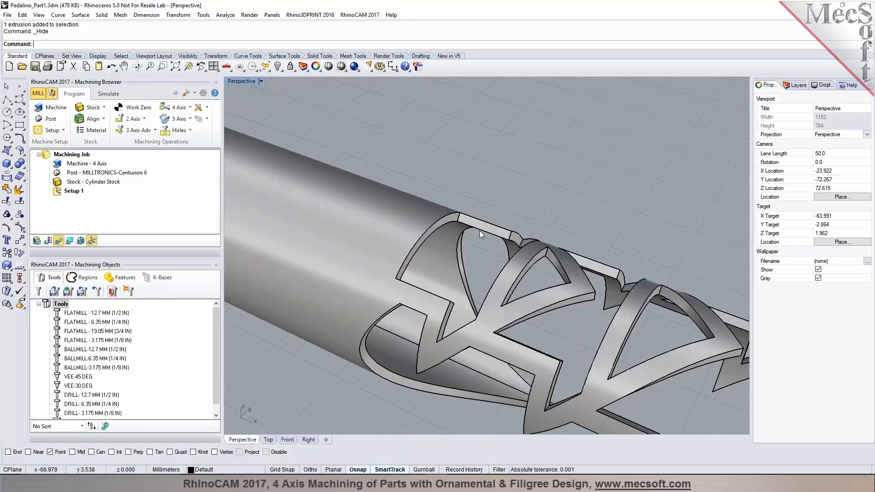
{"action": "scroll", "coordinate": [479, 236], "scroll_direction": "down", "scroll_amount": 6}
{"action": "right_click_drag", "start_coordinate": [479, 236], "coordinate": [499, 212]}
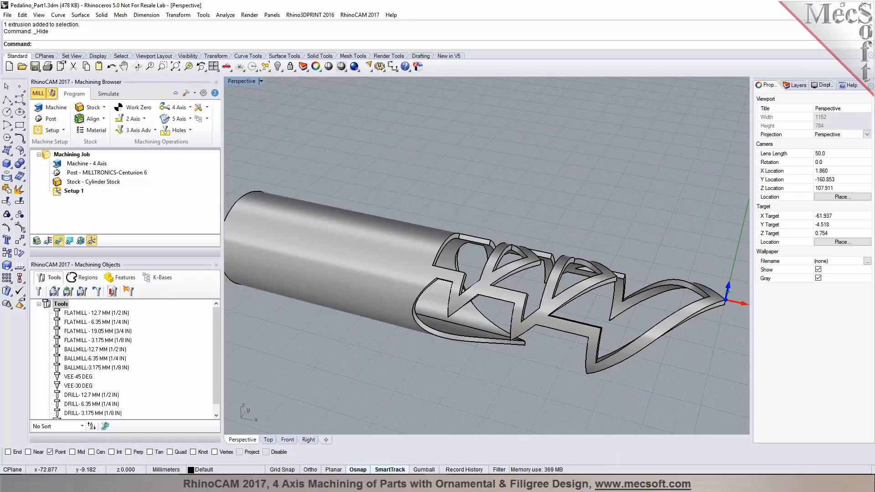
{"action": "left_click", "coordinate": [190, 107]}
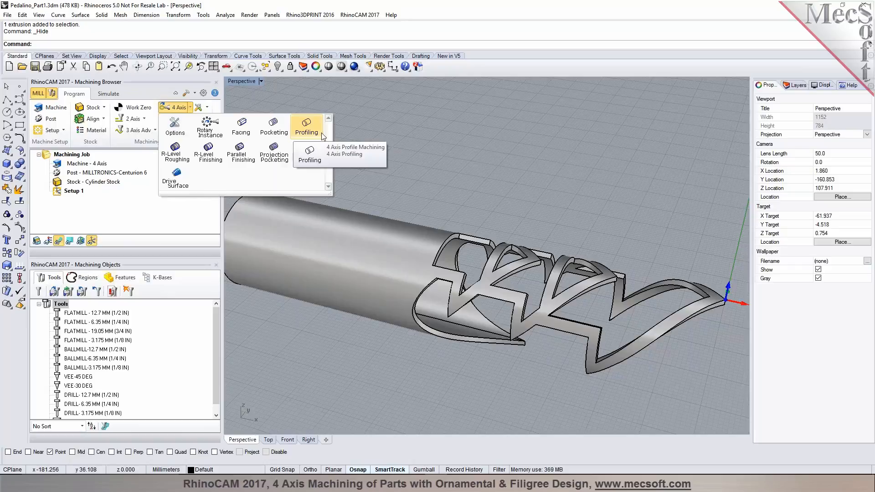
{"action": "left_click", "coordinate": [495, 204]}
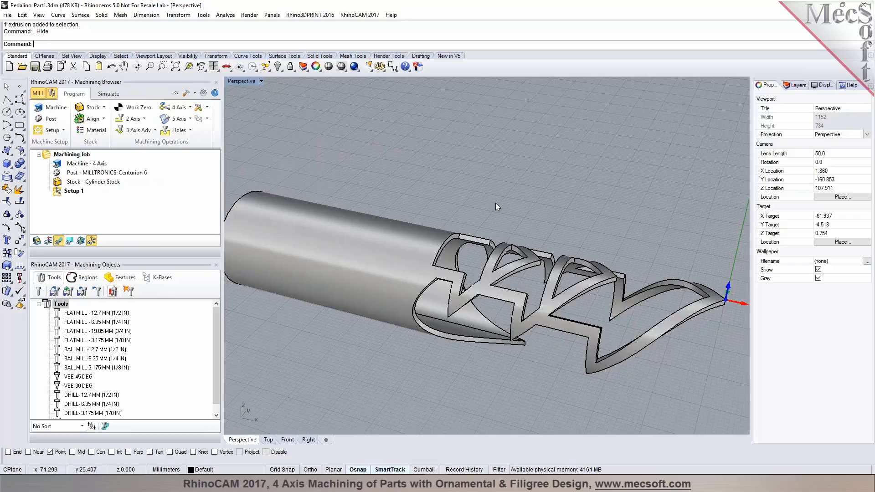
{"action": "scroll", "coordinate": [444, 267], "scroll_direction": "up", "scroll_amount": 5}
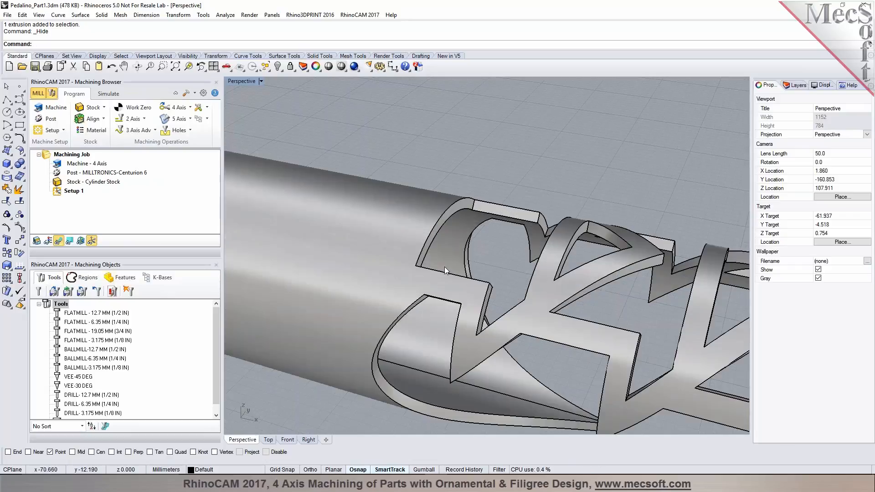
{"action": "left_click", "coordinate": [431, 268]}
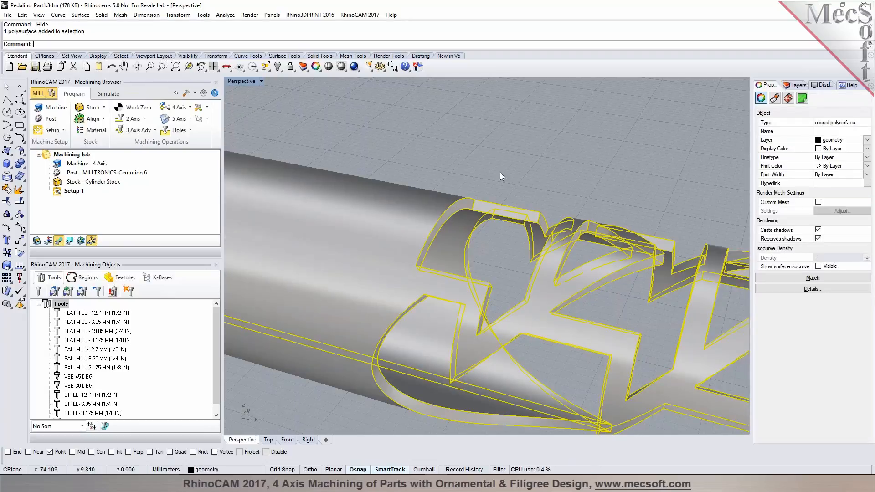
{"action": "key", "text": "Escape"}
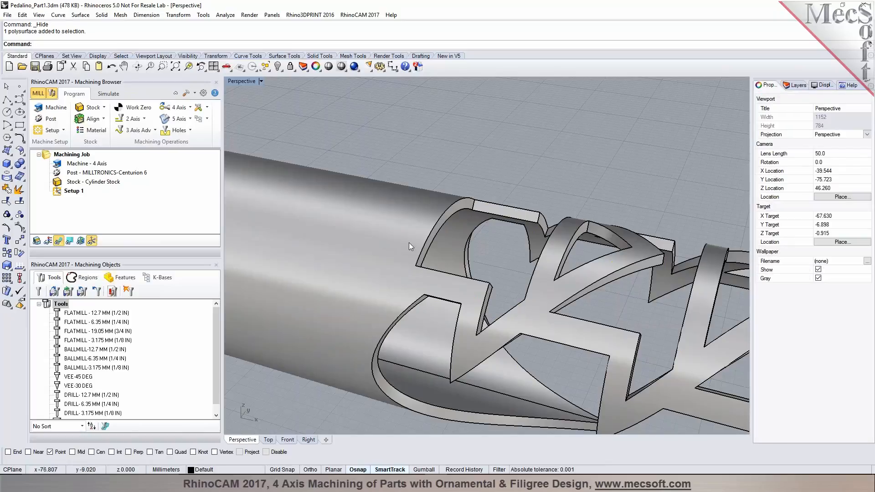
Duplicate the face borders of the filigree tube's outer cylindrical surface as curves.
{"action": "left_click", "coordinate": [58, 15]}
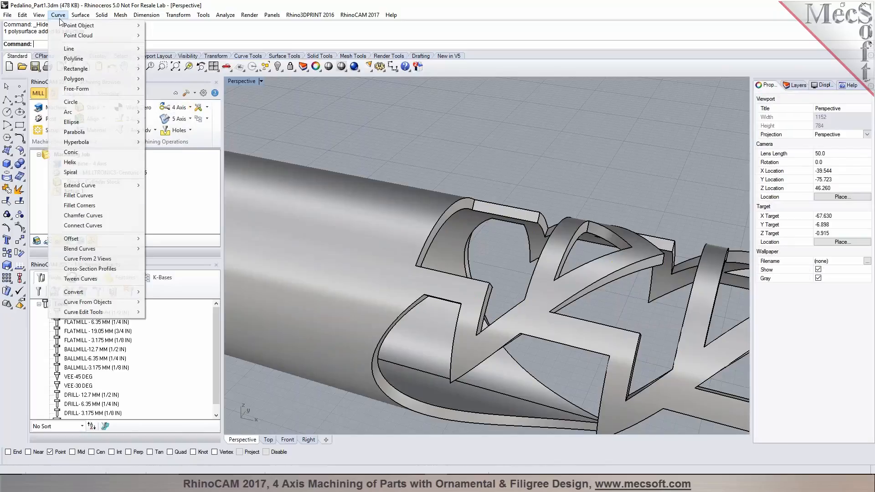
{"action": "mouse_move", "coordinate": [96, 306]}
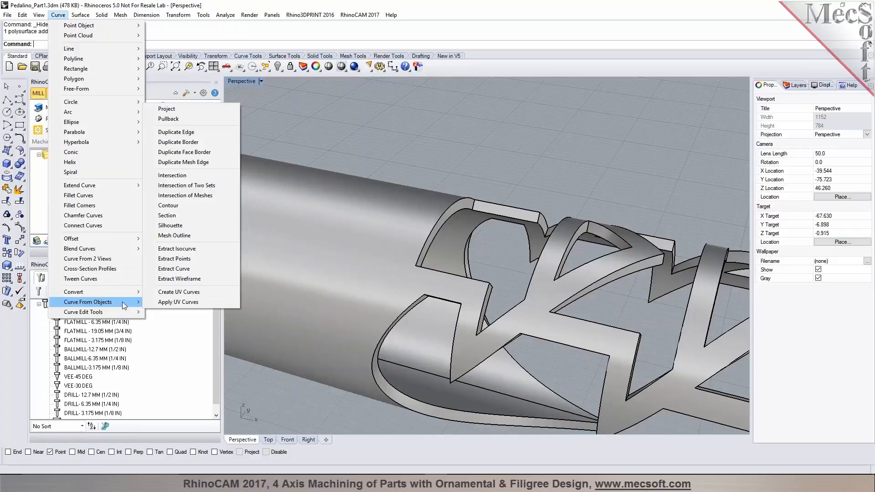
{"action": "left_click", "coordinate": [185, 152]}
{"action": "left_click", "coordinate": [312, 224]}
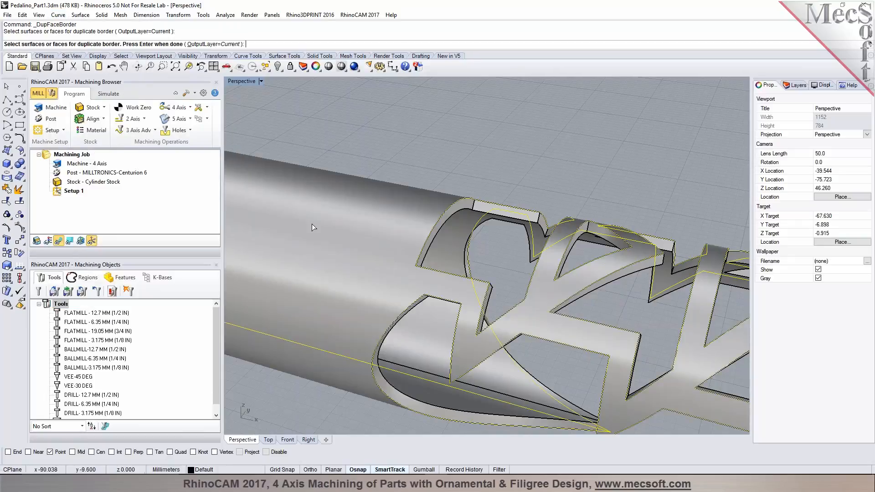
{"action": "key", "text": "Return"}
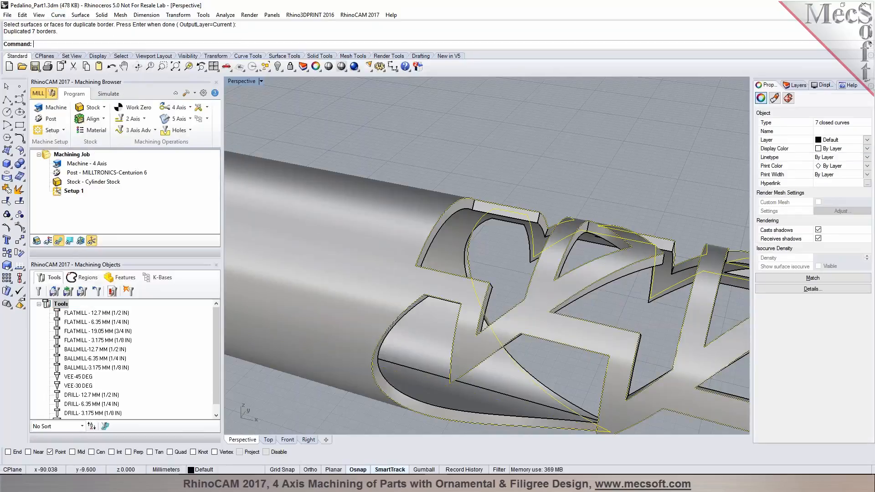
Check the duplicated border curves by selecting those around individual cutouts, and clear the selection.
{"action": "left_click", "coordinate": [452, 176]}
{"action": "left_click", "coordinate": [450, 207]}
{"action": "left_click", "coordinate": [473, 231]}
{"action": "right_click_drag", "start_coordinate": [423, 273], "coordinate": [517, 153]}
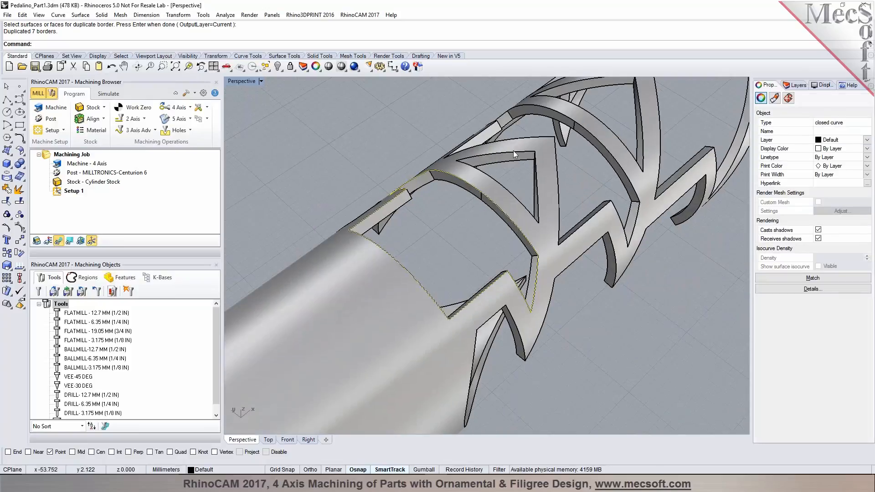
{"action": "left_click", "coordinate": [519, 155]}
{"action": "left_click", "coordinate": [542, 176]}
{"action": "left_click", "coordinate": [414, 152]}
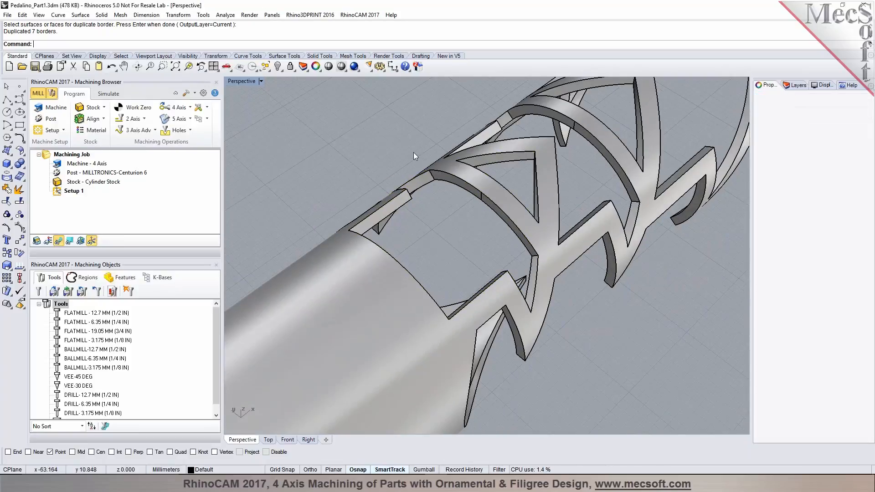
Create a 4 Axis Profiling operation and accept the rotation center warning.
{"action": "left_click", "coordinate": [175, 107]}
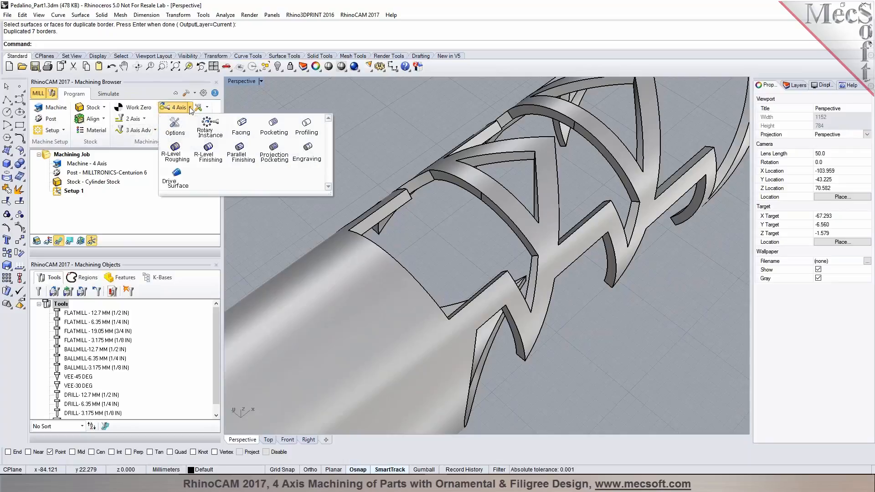
{"action": "left_click", "coordinate": [302, 127]}
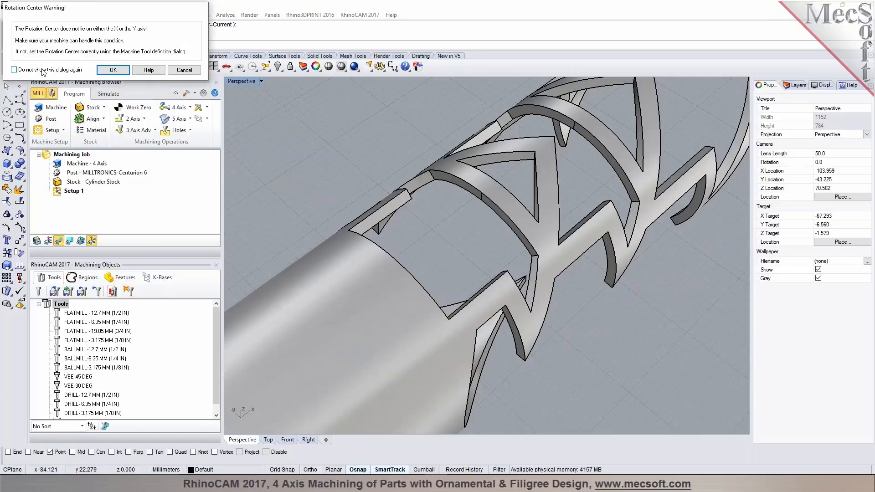
{"action": "left_click", "coordinate": [113, 69]}
Begin selecting curves as machining regions and pick the border curve of the cutout nearest the solid part of the tube.
{"action": "scroll", "coordinate": [483, 299], "scroll_direction": "down", "scroll_amount": 6}
{"action": "right_click_drag", "start_coordinate": [483, 298], "coordinate": [547, 305]}
{"action": "scroll", "coordinate": [551, 310], "scroll_direction": "down", "scroll_amount": 8}
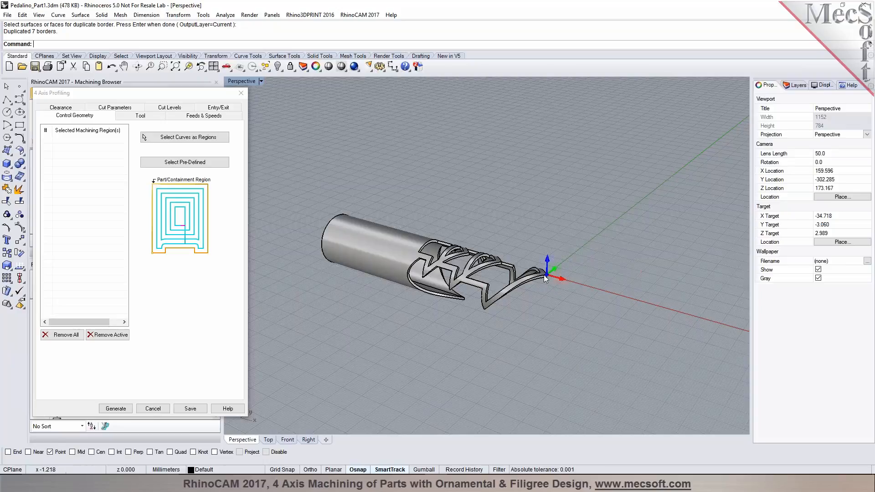
{"action": "scroll", "coordinate": [543, 274], "scroll_direction": "up", "scroll_amount": 8}
{"action": "scroll", "coordinate": [544, 277], "scroll_direction": "down", "scroll_amount": 6}
{"action": "scroll", "coordinate": [387, 266], "scroll_direction": "up", "scroll_amount": 6}
{"action": "right_click_drag", "start_coordinate": [387, 266], "coordinate": [421, 285]}
{"action": "scroll", "coordinate": [377, 269], "scroll_direction": "up", "scroll_amount": 3}
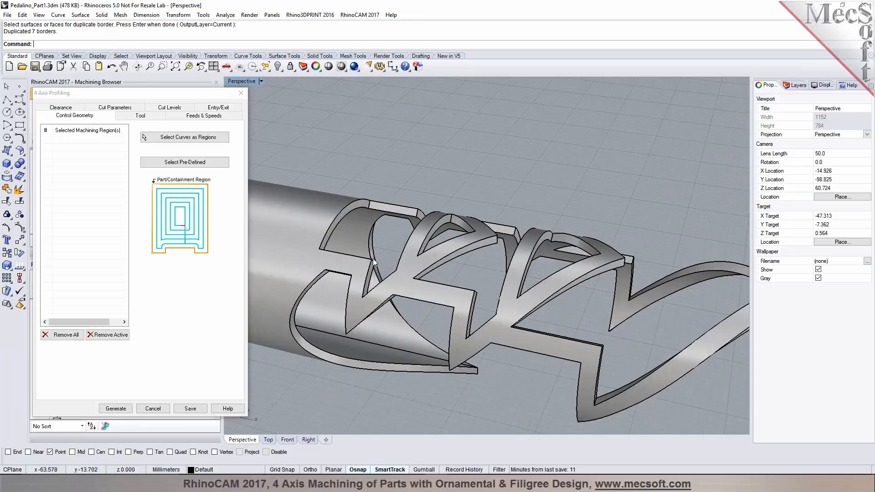
{"action": "left_click", "coordinate": [170, 139]}
{"action": "left_click", "coordinate": [348, 210]}
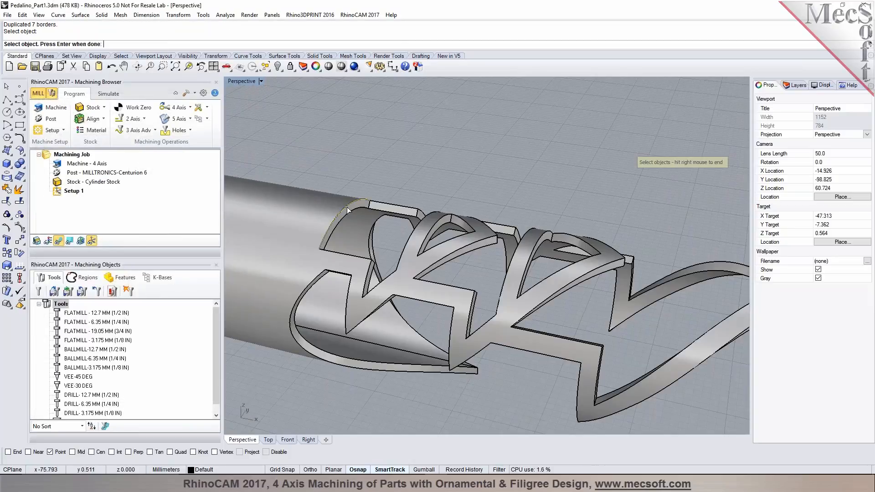
{"action": "left_click", "coordinate": [342, 258]}
{"action": "left_click", "coordinate": [367, 285]}
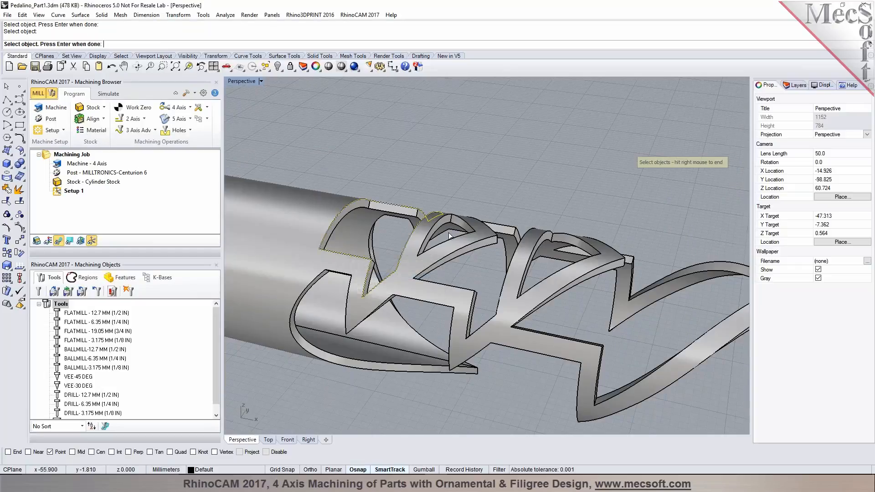
Add the border curves of the four remaining cutouts and finish the profiling operation's region selection.
{"action": "scroll", "coordinate": [449, 238], "scroll_direction": "up", "scroll_amount": 2}
{"action": "left_click", "coordinate": [415, 243]}
{"action": "left_click", "coordinate": [441, 266]}
{"action": "left_click", "coordinate": [452, 272]}
{"action": "left_click", "coordinate": [529, 290]}
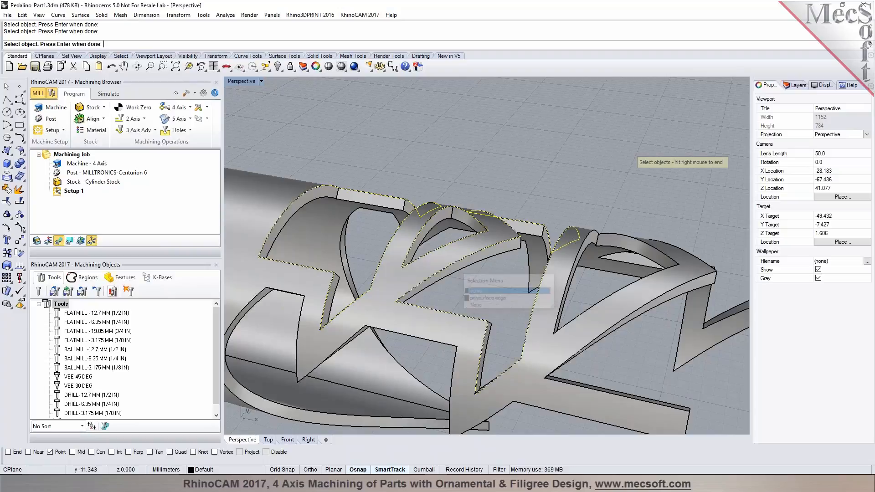
{"action": "left_click", "coordinate": [567, 299]}
{"action": "left_click", "coordinate": [592, 317]}
{"action": "right_click_drag", "start_coordinate": [527, 308], "coordinate": [412, 285]}
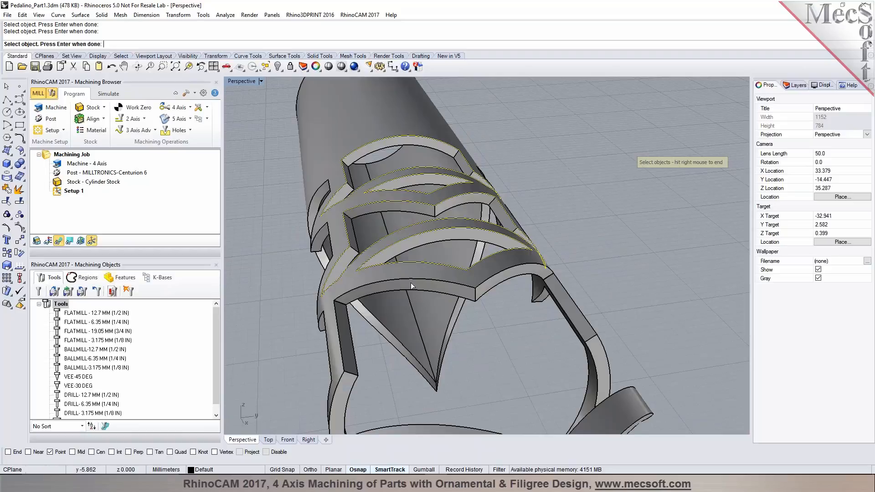
{"action": "left_click", "coordinate": [414, 285]}
{"action": "left_click", "coordinate": [440, 303]}
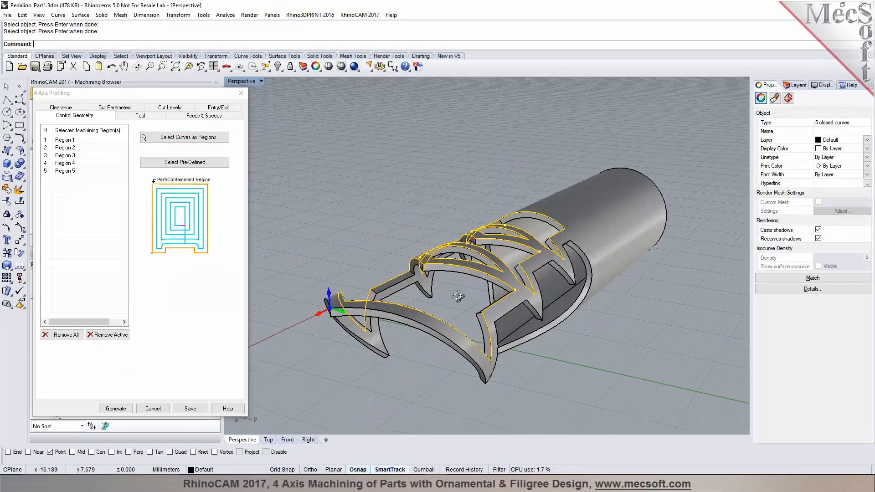
{"action": "right_click_drag", "start_coordinate": [458, 297], "coordinate": [602, 307]}
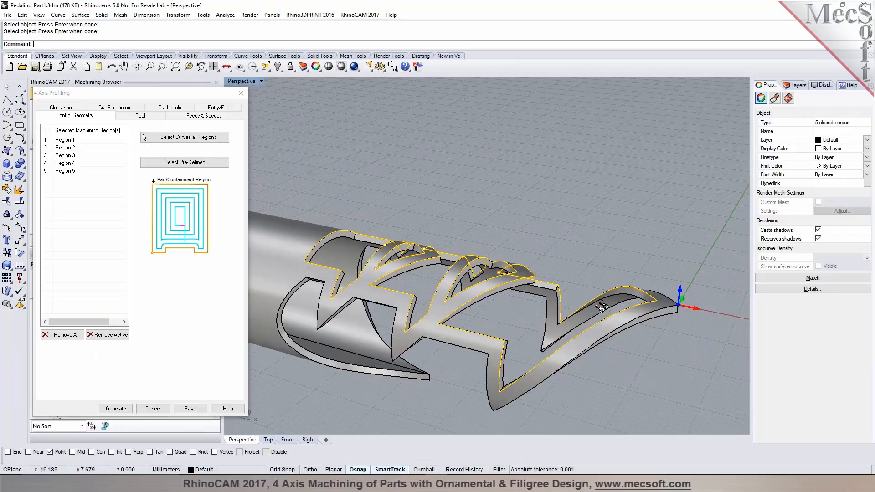
Open the tool editor for the profiling operation and select FLATMILL - 3.175 MM (1/8 IN).
{"action": "left_click", "coordinate": [154, 119]}
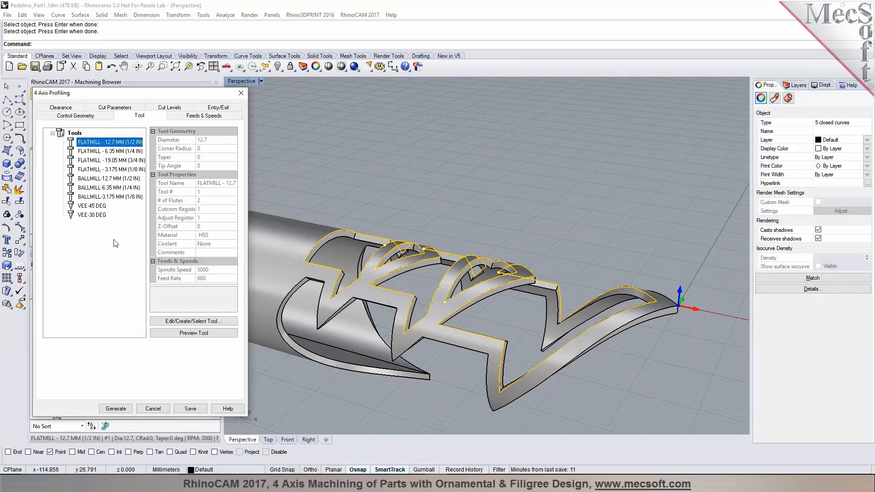
{"action": "left_click", "coordinate": [182, 319]}
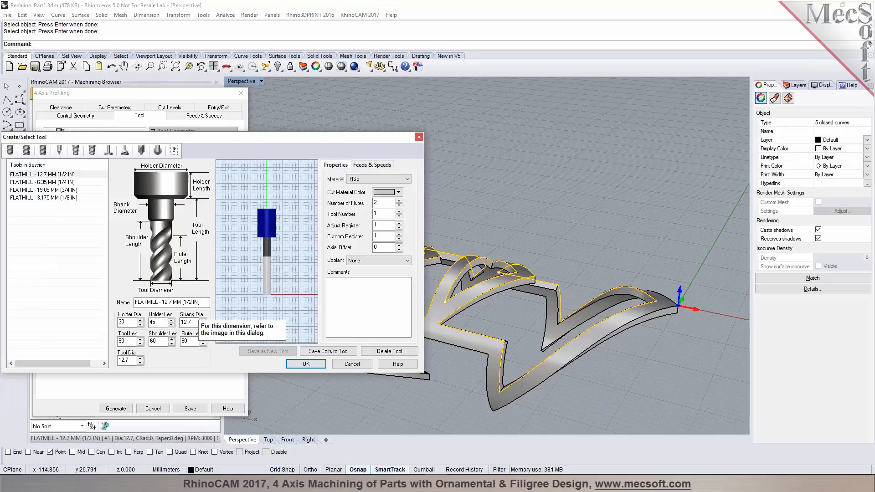
{"action": "left_click_drag", "start_coordinate": [196, 137], "coordinate": [388, 127]}
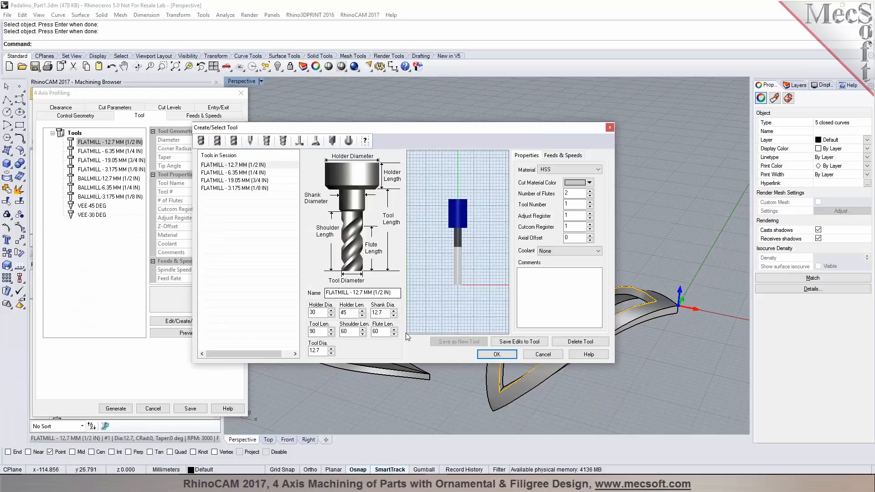
{"action": "left_click", "coordinate": [234, 188]}
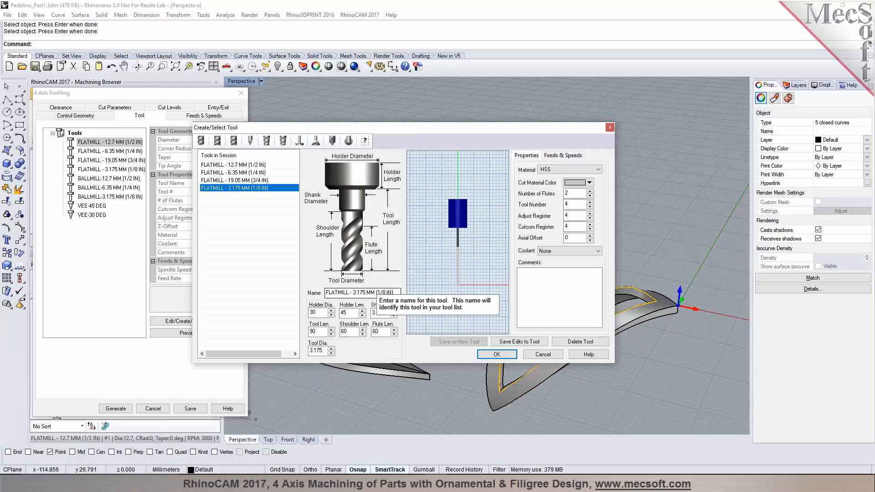
Set the 3.175 mm flat mill's flute length to 35, shoulder length to 40 and tool length to 50.
{"action": "left_click", "coordinate": [393, 293]}
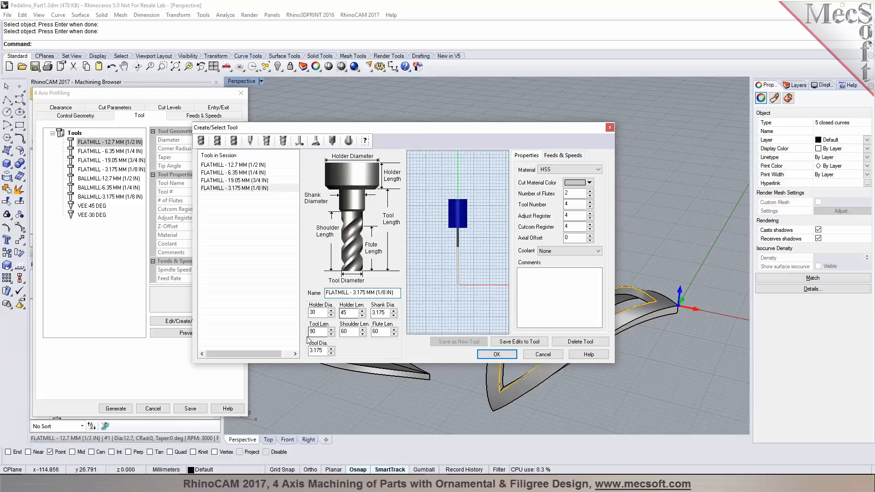
{"action": "left_click", "coordinate": [322, 351]}
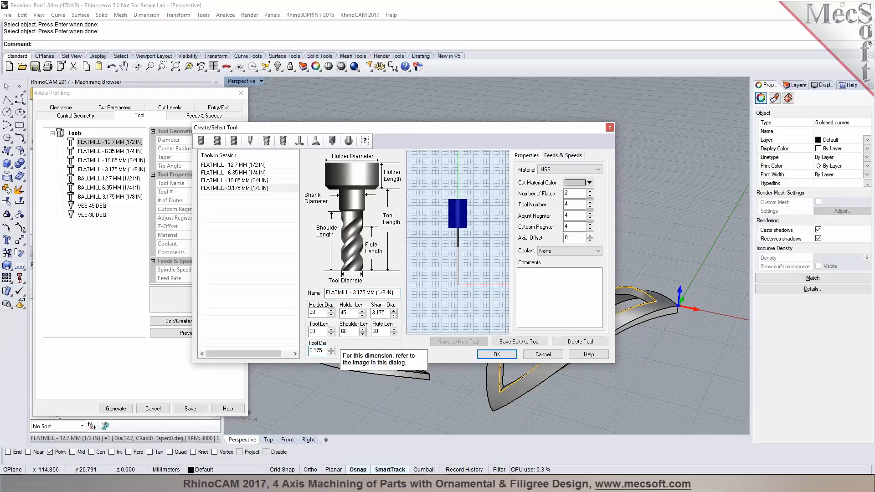
{"action": "left_click_drag", "start_coordinate": [380, 332], "coordinate": [310, 333]}
{"action": "type", "text": "35"}
{"action": "type", "text": "40"}
{"action": "type", "text": "50"}
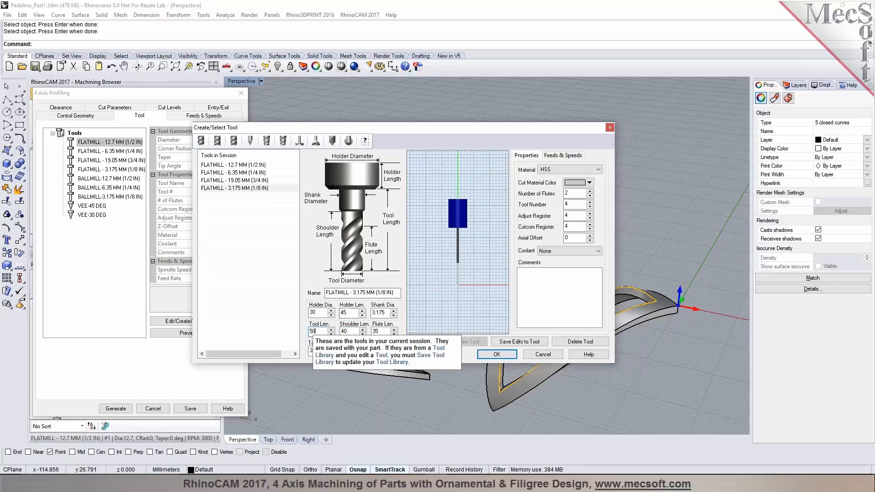
{"action": "key", "text": "Tab"}
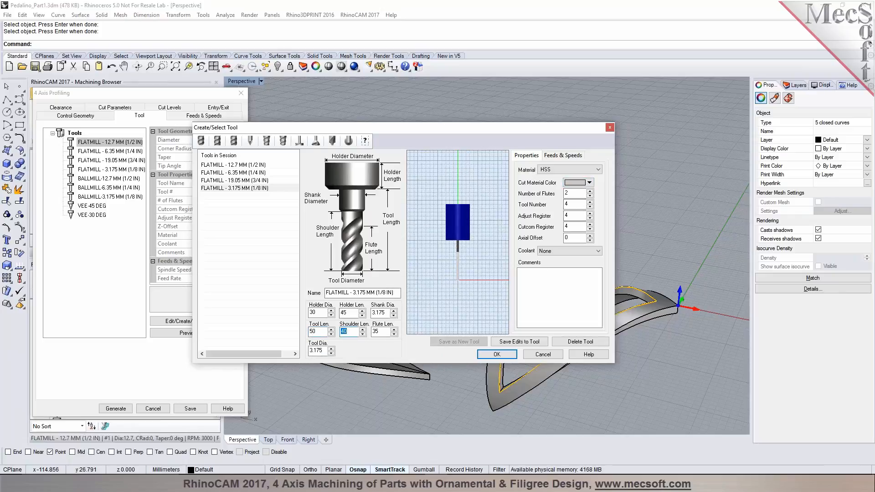
Set the flat mill's tool number, adjust register and cutcom register to 1.
{"action": "double_click", "coordinate": [570, 204]}
{"action": "type", "text": "1"}
{"action": "key", "text": "Tab"}
{"action": "type", "text": "1"}
{"action": "key", "text": "Tab"}
{"action": "type", "text": "1"}
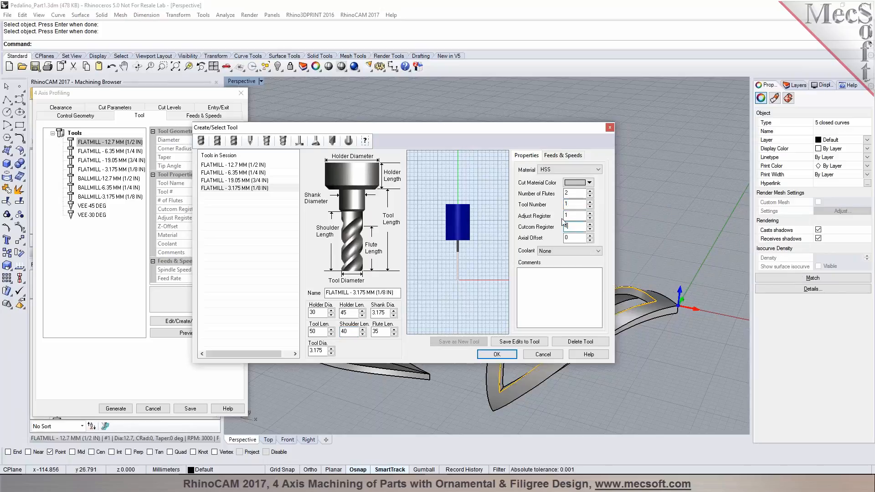
Load the flat mill's feeds and speeds from the table with STEEL - 4130 - 300 BHN as the stock material.
{"action": "left_click", "coordinate": [570, 172]}
{"action": "left_click", "coordinate": [569, 173]}
{"action": "left_click", "coordinate": [570, 157]}
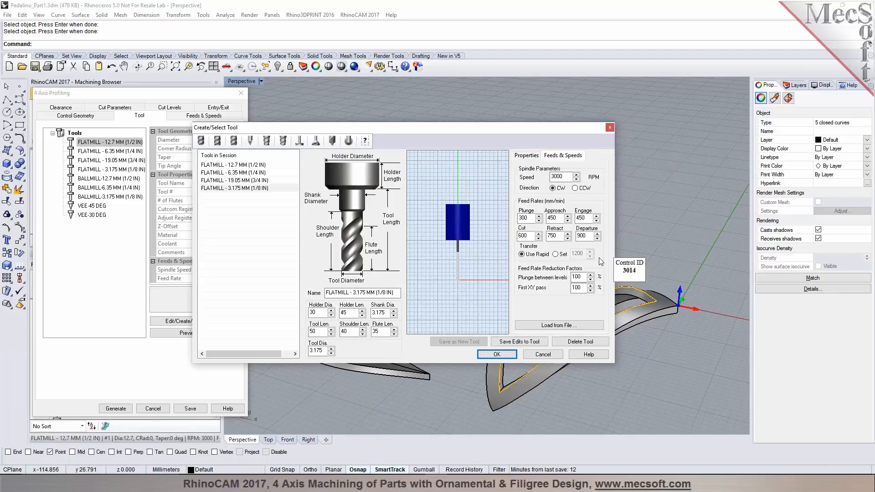
{"action": "left_click", "coordinate": [552, 326]}
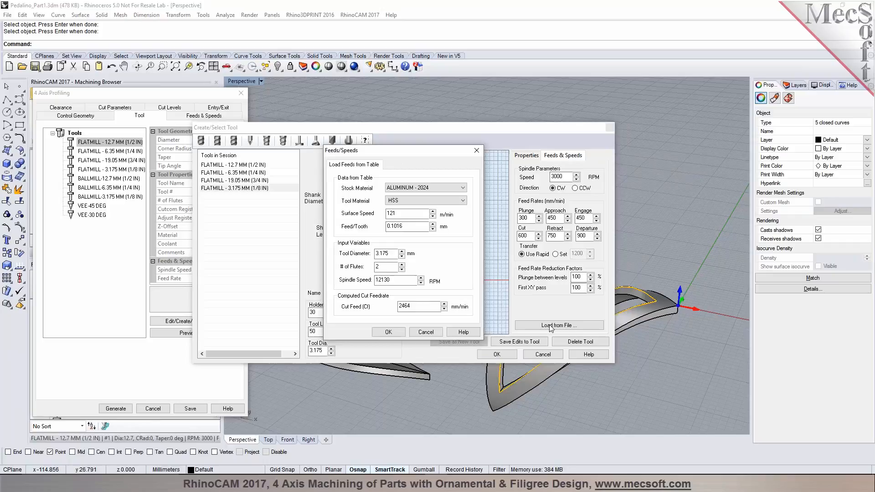
{"action": "left_click", "coordinate": [461, 188]}
{"action": "left_click_drag", "start_coordinate": [462, 215], "coordinate": [464, 260]}
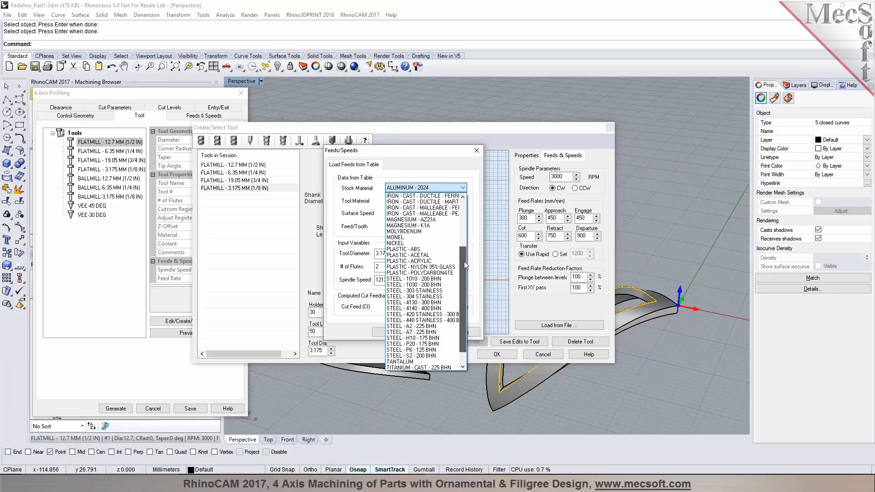
{"action": "left_click_drag", "start_coordinate": [463, 261], "coordinate": [464, 265]}
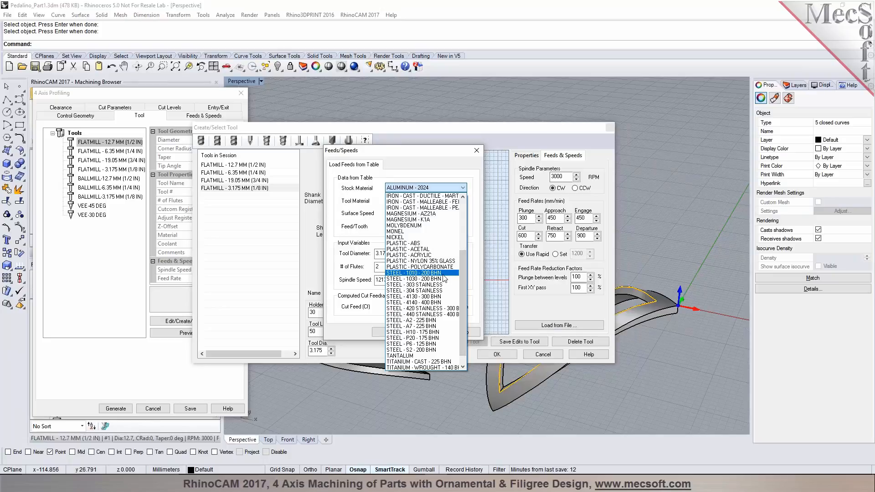
{"action": "left_click", "coordinate": [424, 272]}
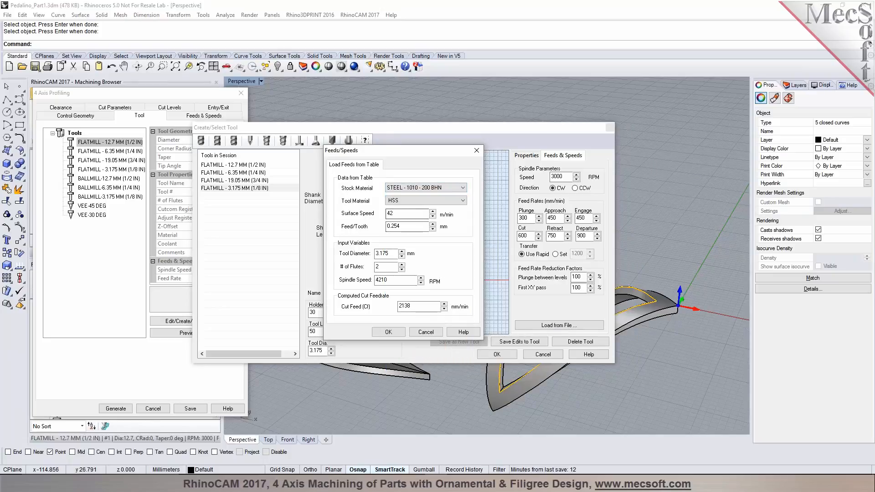
{"action": "left_click", "coordinate": [463, 189]}
{"action": "left_click", "coordinate": [423, 284]}
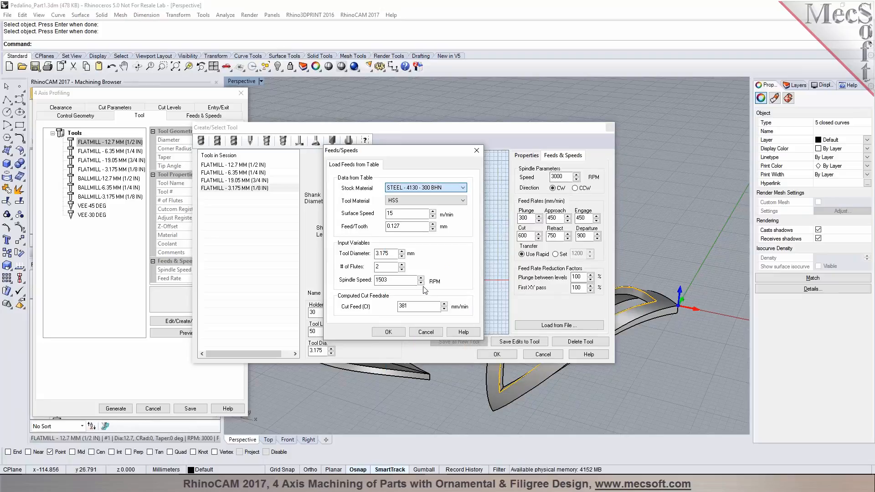
Set the tool material to CARBIDE and the feed per tooth to 0.02 mm for the feed calculation.
{"action": "left_click", "coordinate": [396, 214]}
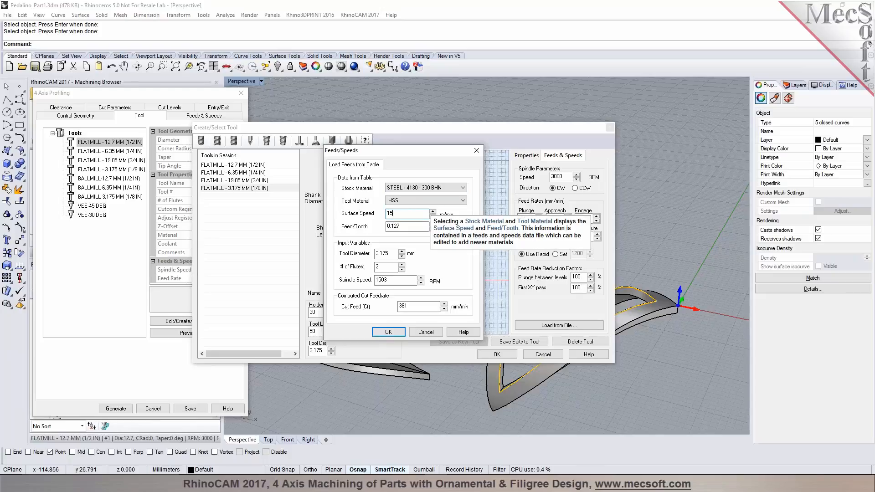
{"action": "left_click", "coordinate": [404, 201]}
{"action": "left_click", "coordinate": [403, 215]}
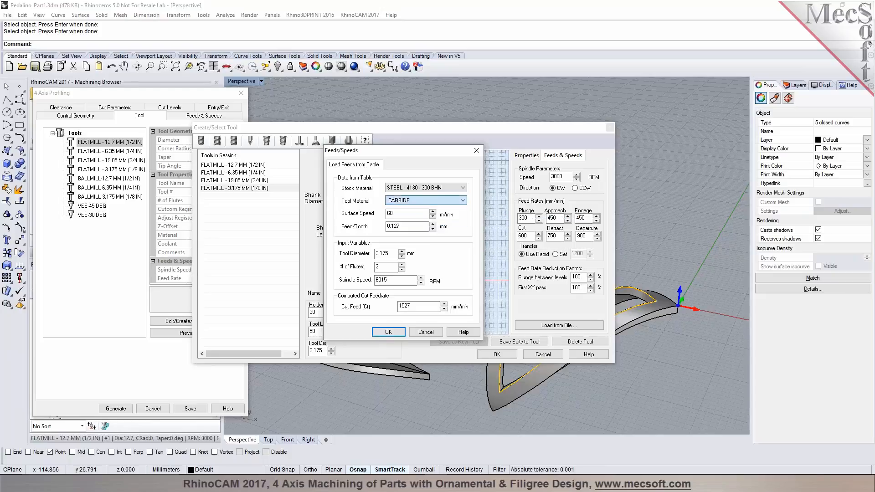
{"action": "double_click", "coordinate": [404, 215]}
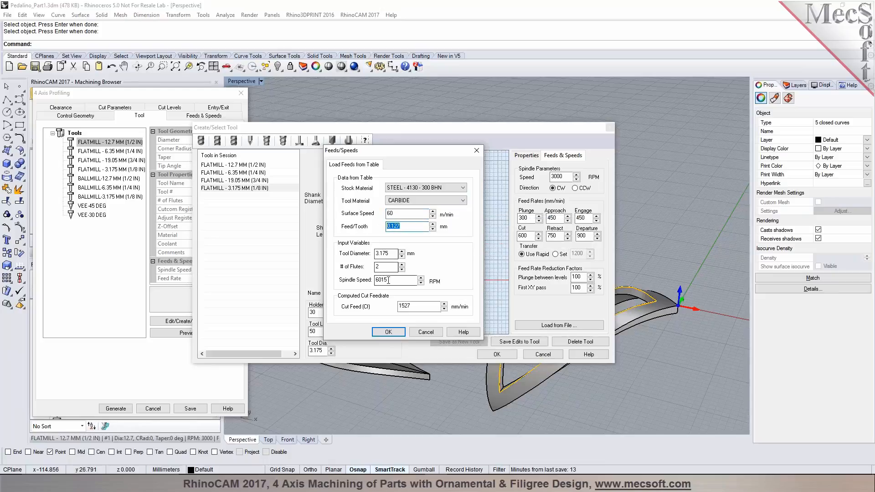
{"action": "left_click", "coordinate": [409, 227]}
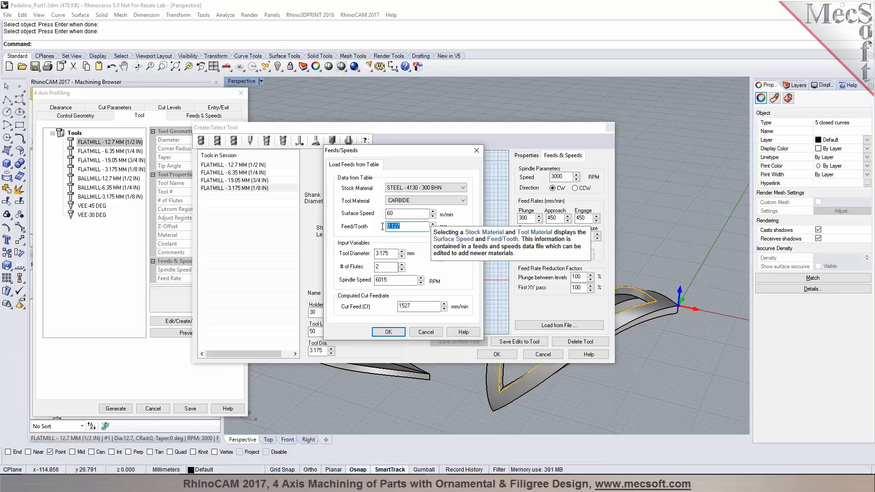
{"action": "type", "text": "0.05"}
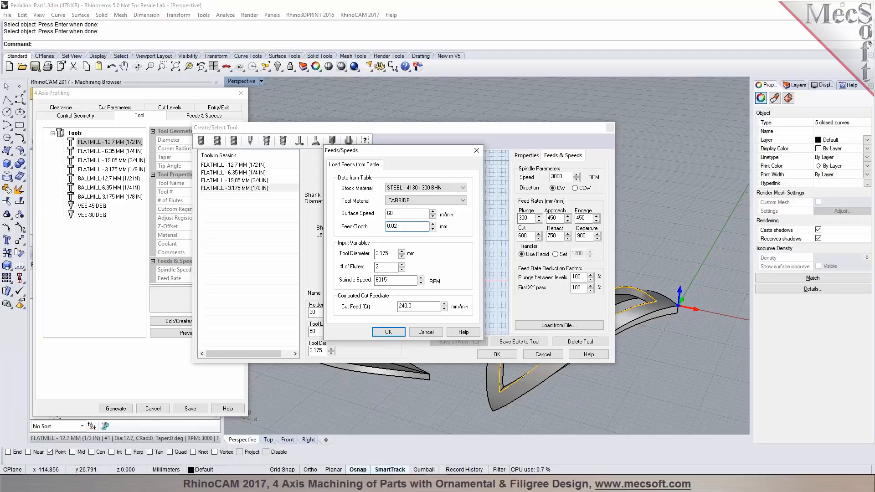
Set the spindle speed to 6000 RPM and apply the computed feeds and speeds to the flat mill.
{"action": "double_click", "coordinate": [391, 281]}
{"action": "type", "text": "+"}
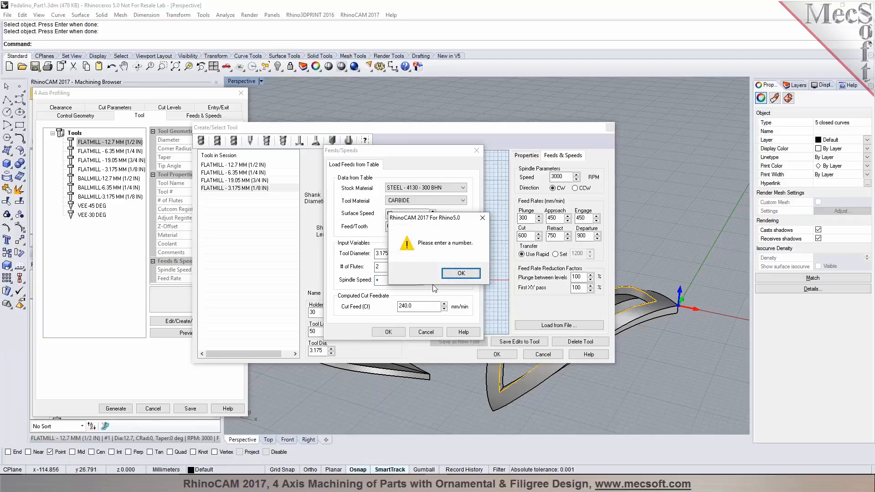
{"action": "left_click", "coordinate": [461, 273]}
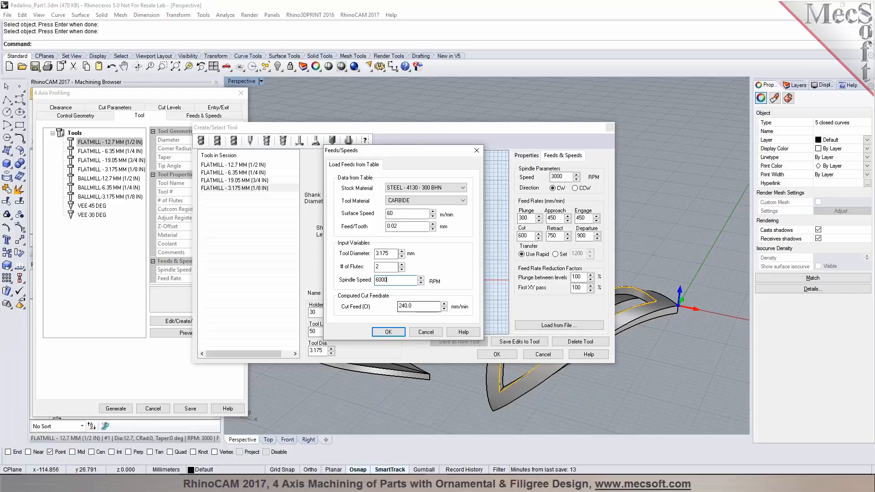
{"action": "left_click", "coordinate": [388, 332]}
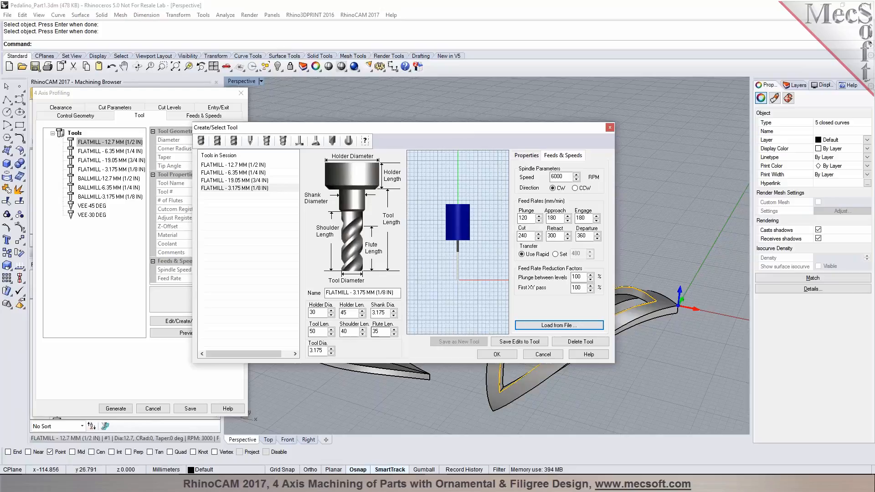
Save the edits to the 3.175 mm flat mill and finish editing the tool.
{"action": "left_click", "coordinate": [513, 346]}
{"action": "left_click", "coordinate": [455, 272]}
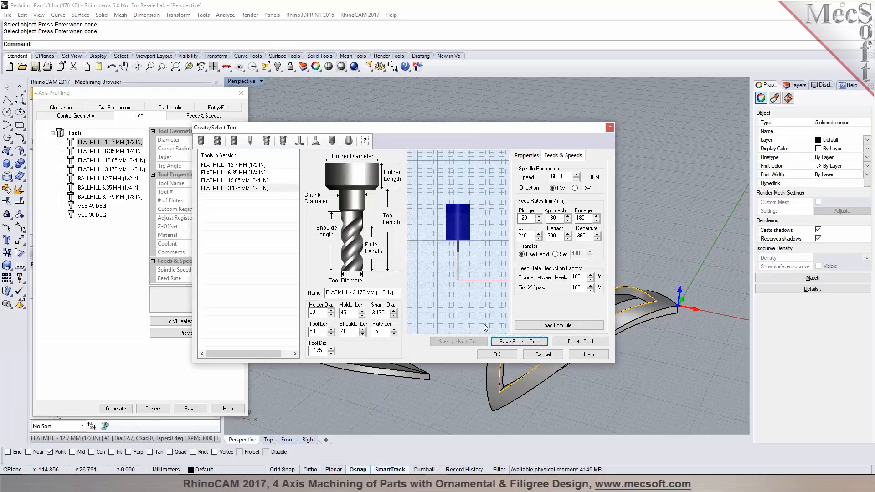
{"action": "left_click", "coordinate": [496, 354]}
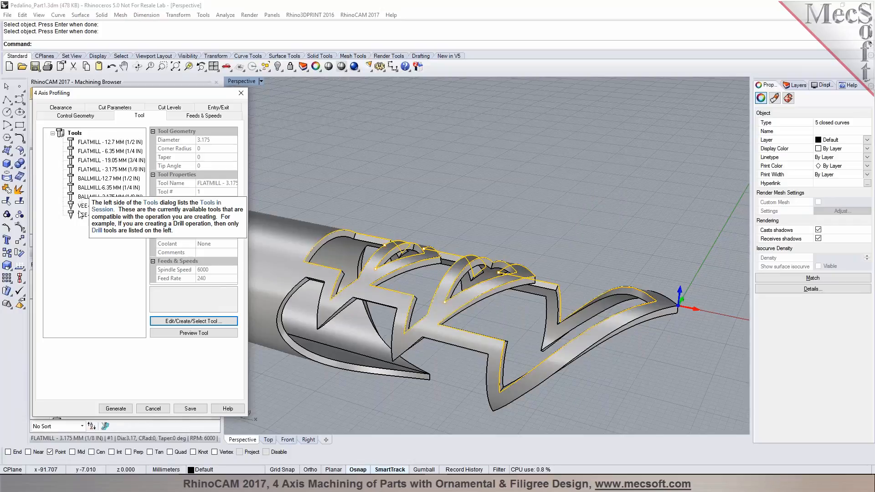
Select FLATMILL - 3.175 MM (1/8 IN) as the profiling operation's tool and review the operation's feeds and speeds.
{"action": "left_click", "coordinate": [80, 187]}
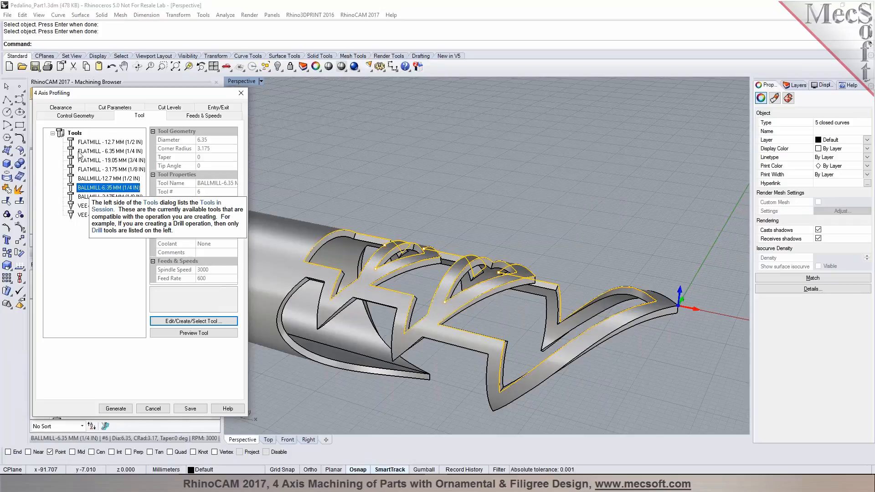
{"action": "left_click", "coordinate": [91, 169]}
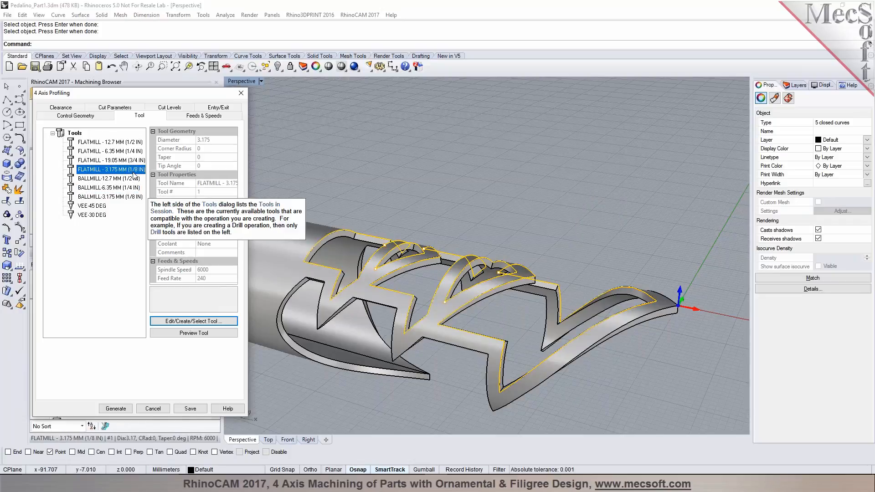
{"action": "left_click", "coordinate": [195, 117]}
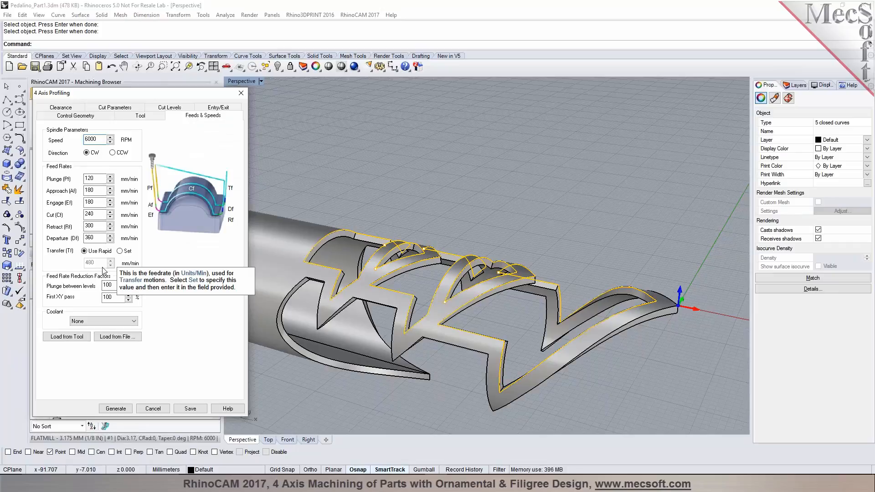
Define the profiling operation's clearance cylinder by Stock Max R + Dist.
{"action": "left_click", "coordinate": [66, 109]}
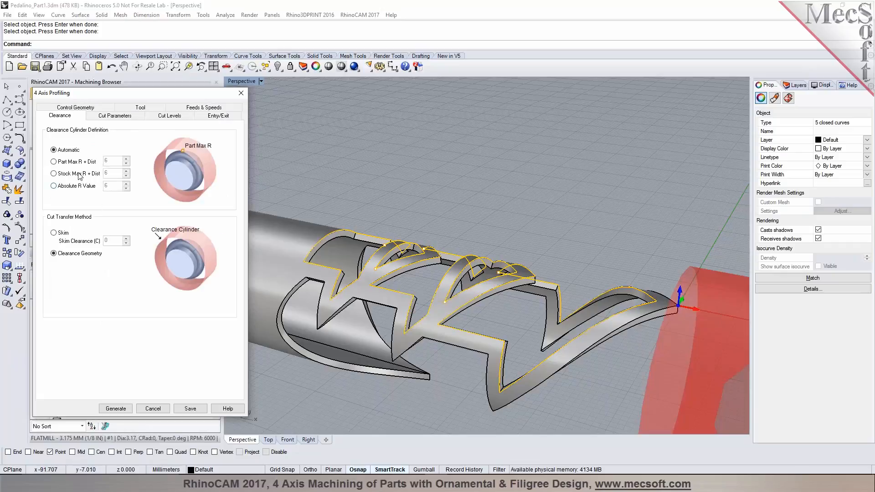
{"action": "mouse_move", "coordinate": [64, 176]}
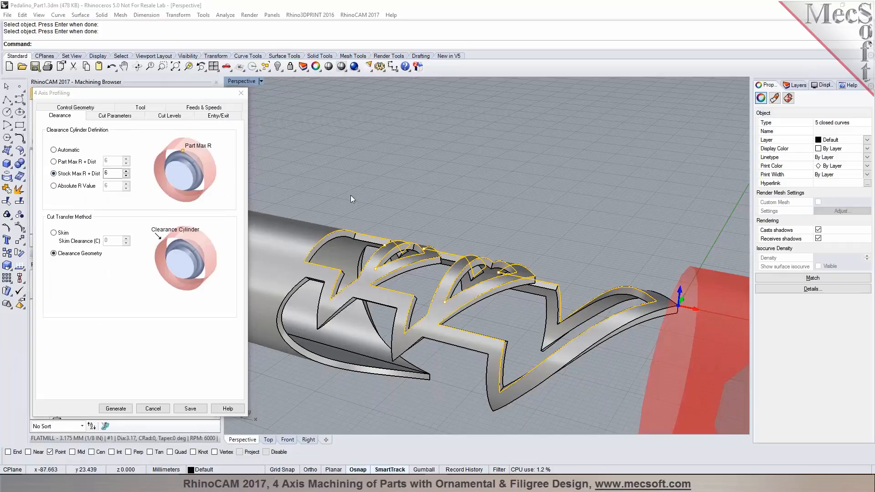
{"action": "scroll", "coordinate": [351, 195], "scroll_direction": "down", "scroll_amount": 5}
{"action": "right_click_drag", "start_coordinate": [552, 259], "coordinate": [434, 277]}
Set the cut direction to Climb, disable the mid-point start for closed curves, and start cuts on the inside of closed curves.
{"action": "left_click", "coordinate": [114, 116]}
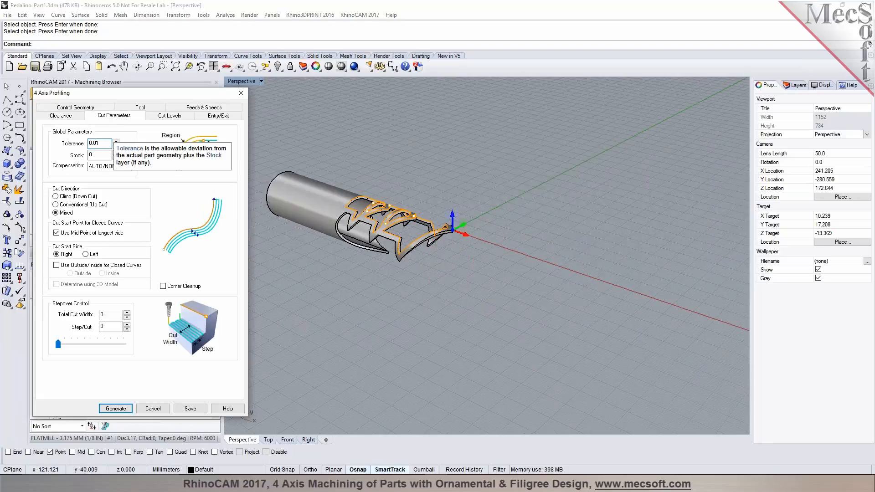
{"action": "left_click", "coordinate": [56, 196]}
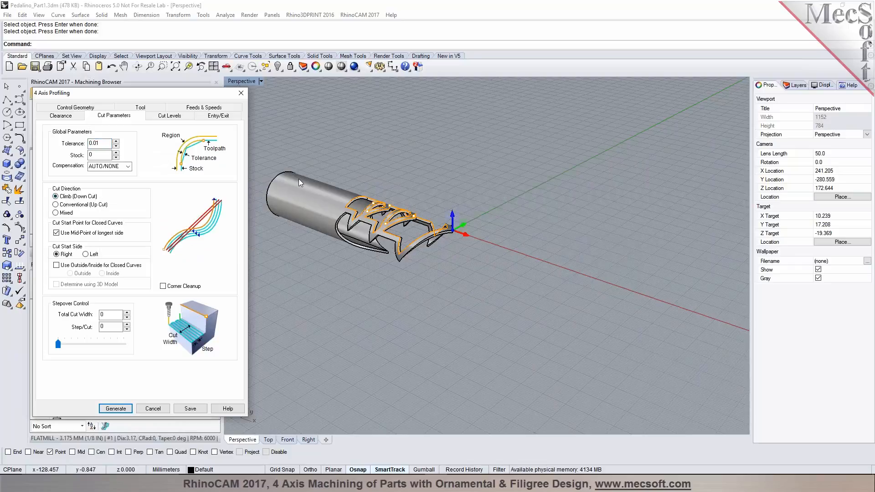
{"action": "scroll", "coordinate": [299, 178], "scroll_direction": "up", "scroll_amount": 5}
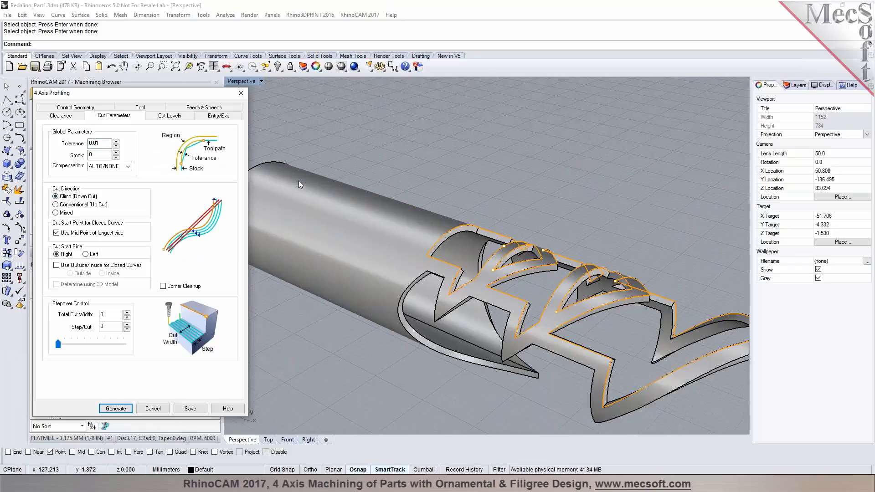
{"action": "left_click", "coordinate": [65, 234]}
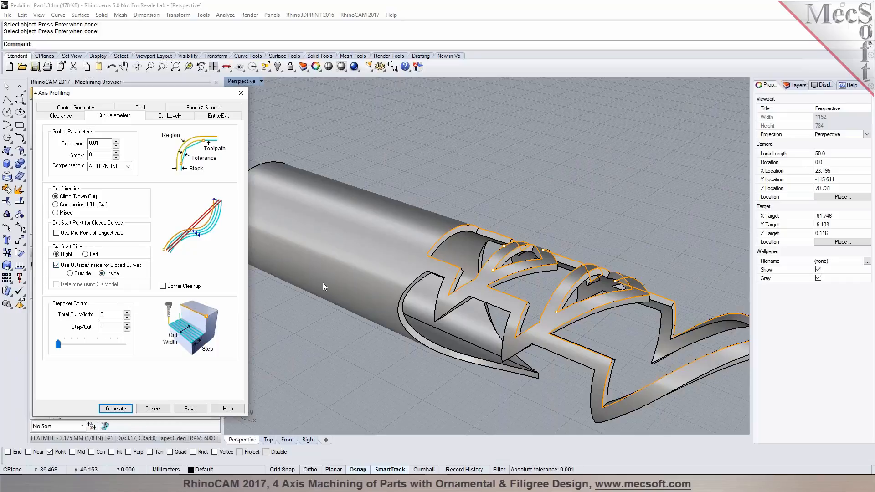
Measure the wall thickness at a cutout corner and set the total cut depth to 1.6 and rough depth per cut to 0.2.
{"action": "left_click", "coordinate": [169, 115]}
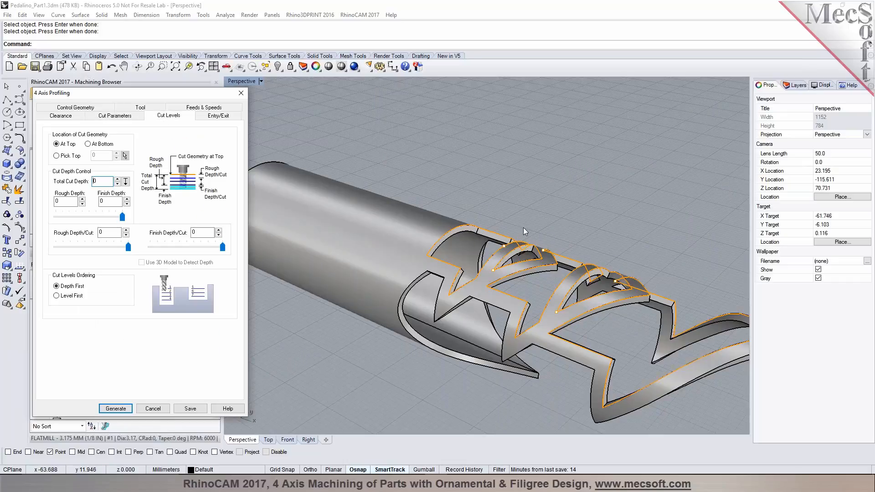
{"action": "scroll", "coordinate": [466, 236], "scroll_direction": "up", "scroll_amount": 5}
{"action": "scroll", "coordinate": [551, 298], "scroll_direction": "up", "scroll_amount": 4}
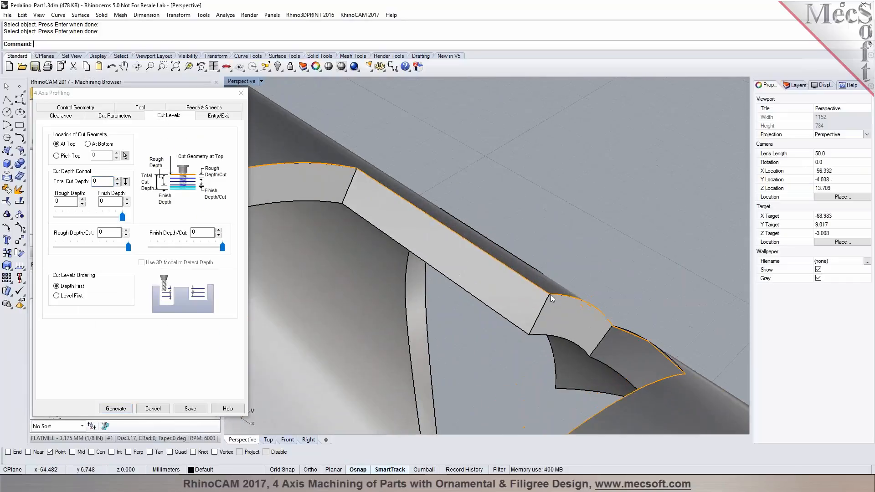
{"action": "right_click_drag", "start_coordinate": [529, 326], "coordinate": [516, 311]}
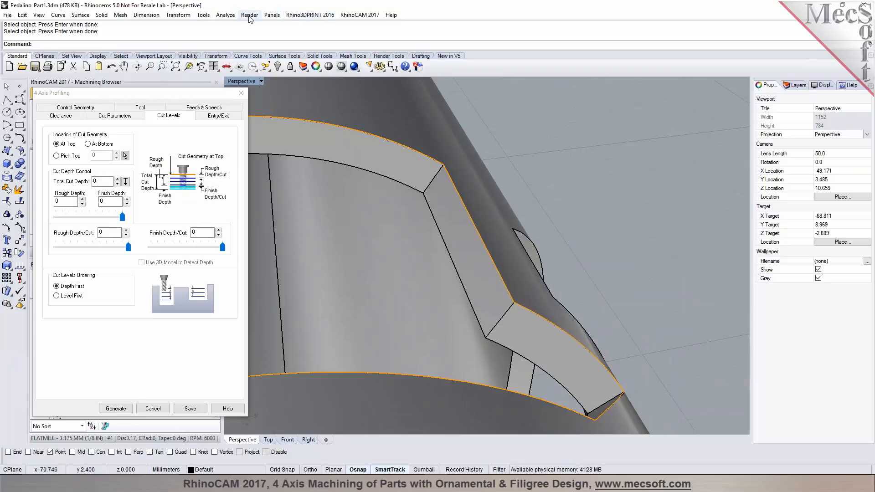
{"action": "left_click", "coordinate": [226, 15]}
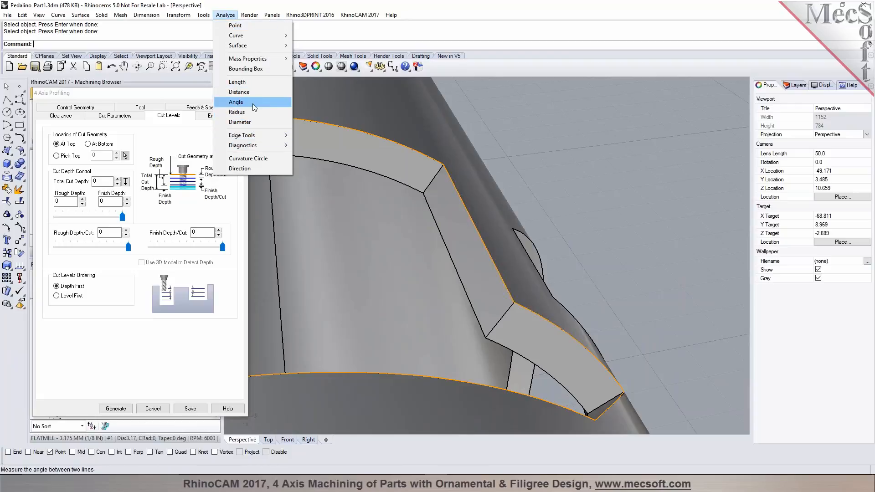
{"action": "left_click", "coordinate": [240, 92]}
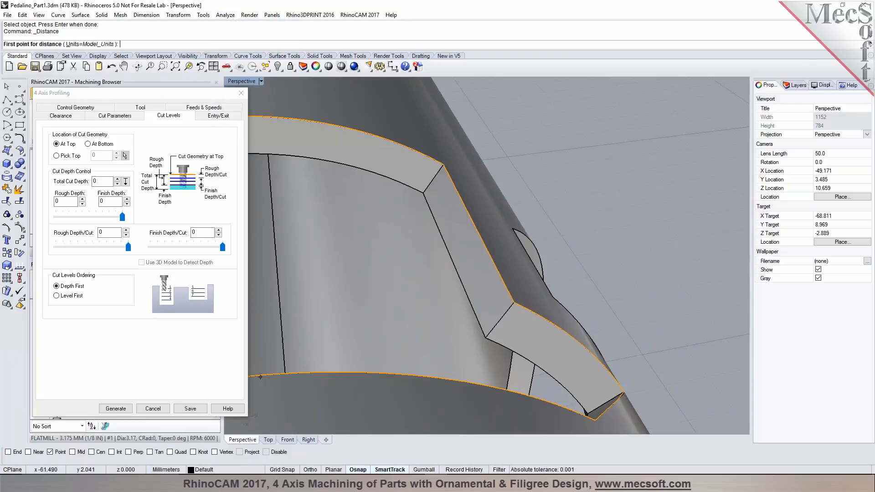
{"action": "left_click", "coordinate": [513, 303]}
{"action": "left_click", "coordinate": [486, 338]}
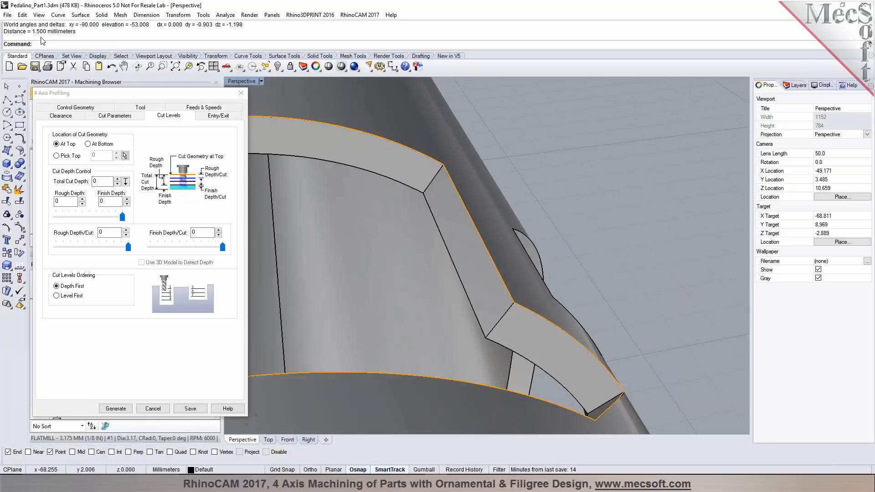
{"action": "double_click", "coordinate": [104, 182]}
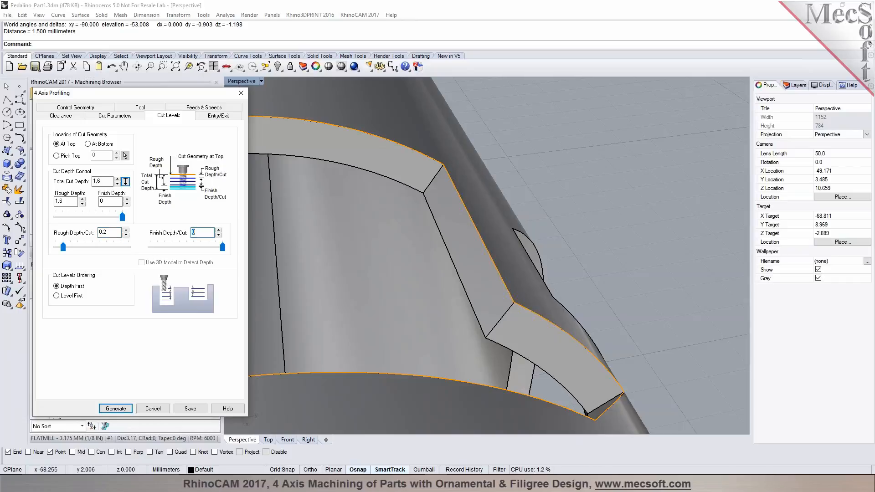
Set both the entry and exit motions to None and generate the 4 Axis Profiling toolpath.
{"action": "left_click", "coordinate": [222, 116]}
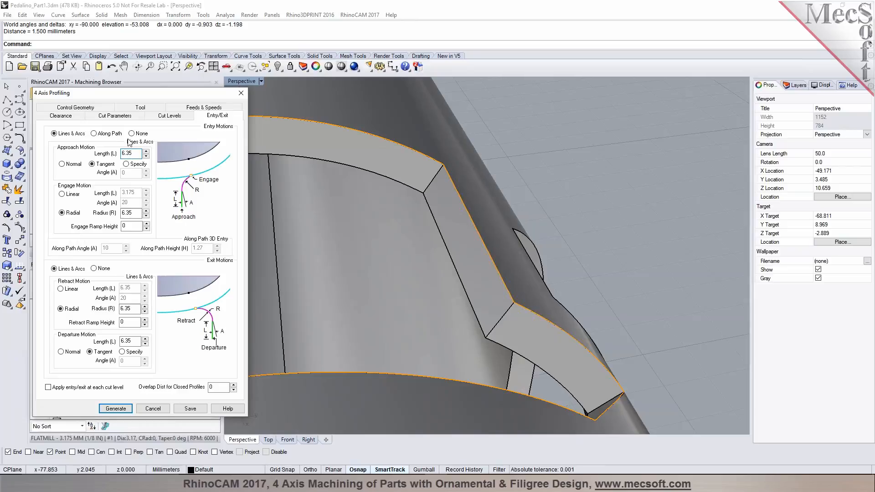
{"action": "left_click", "coordinate": [131, 133]}
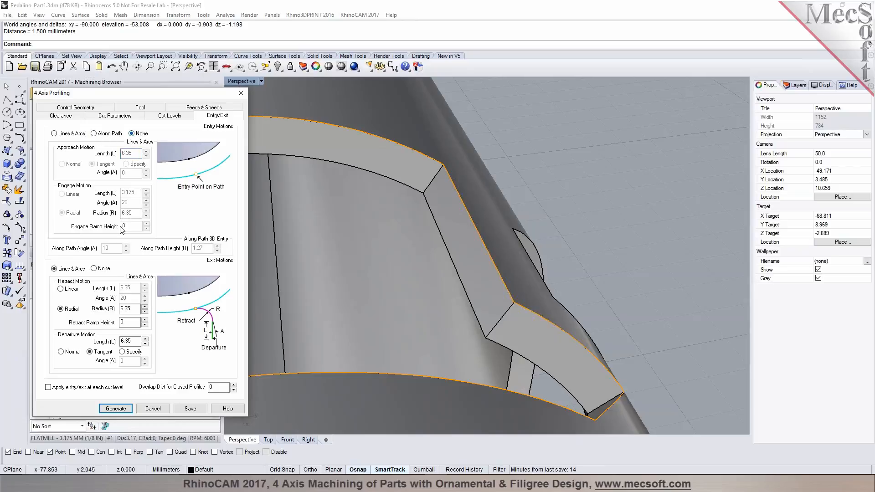
{"action": "left_click", "coordinate": [95, 269]}
{"action": "left_click", "coordinate": [115, 409]}
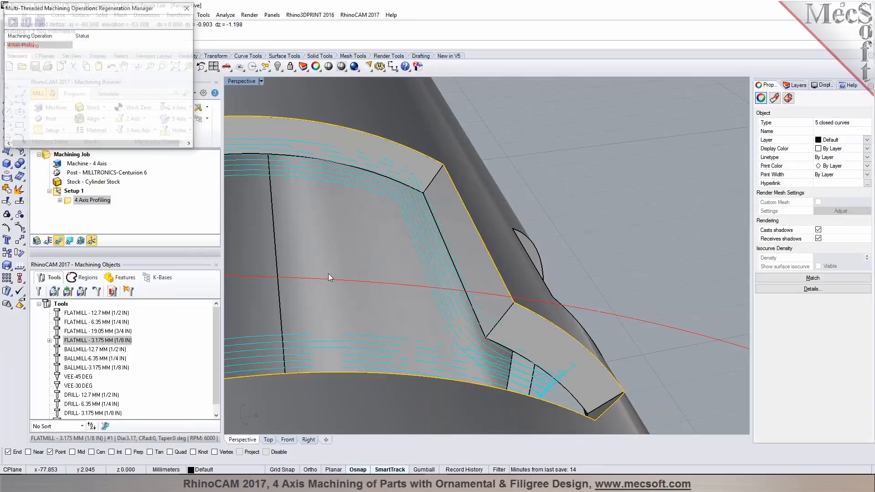
Examine the generated profiling toolpath around the filigree openings up close and from several angles.
{"action": "scroll", "coordinate": [436, 205], "scroll_direction": "down", "scroll_amount": 3}
{"action": "right_click_drag", "start_coordinate": [436, 205], "coordinate": [347, 282]}
{"action": "scroll", "coordinate": [351, 365], "scroll_direction": "up", "scroll_amount": 6}
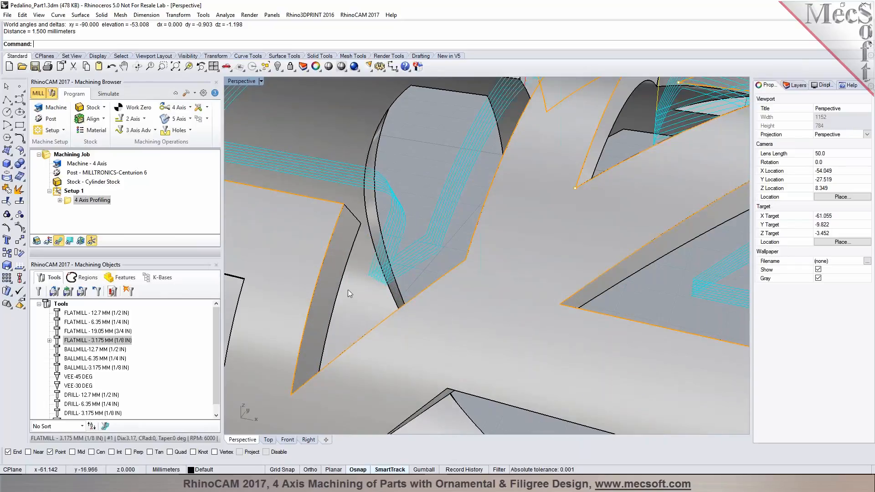
{"action": "right_click_drag", "start_coordinate": [332, 337], "coordinate": [350, 303]}
{"action": "scroll", "coordinate": [375, 256], "scroll_direction": "down", "scroll_amount": 10}
{"action": "right_click_drag", "start_coordinate": [420, 285], "coordinate": [403, 222]}
{"action": "right_click_drag", "start_coordinate": [341, 212], "coordinate": [283, 174]}
Simulate the 4 Axis Profiling operation on the cylinder stock and hide the toolpath display while it runs.
{"action": "left_click", "coordinate": [101, 95]}
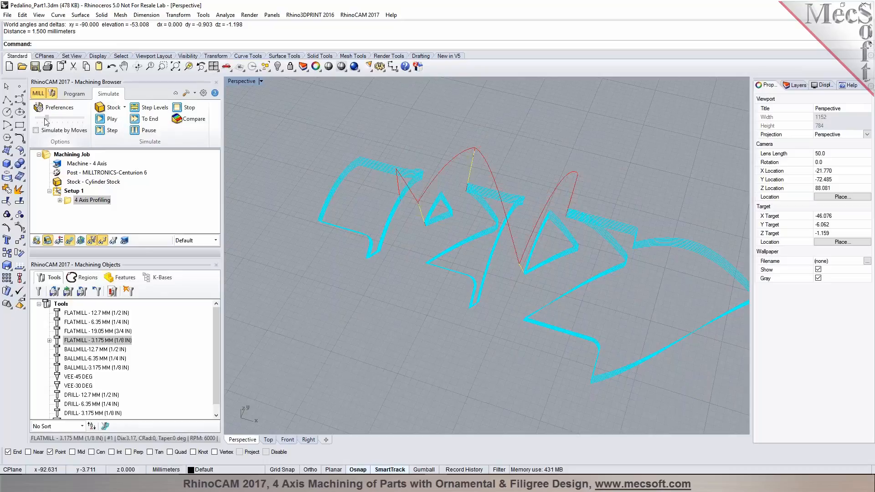
{"action": "left_click", "coordinate": [81, 184]}
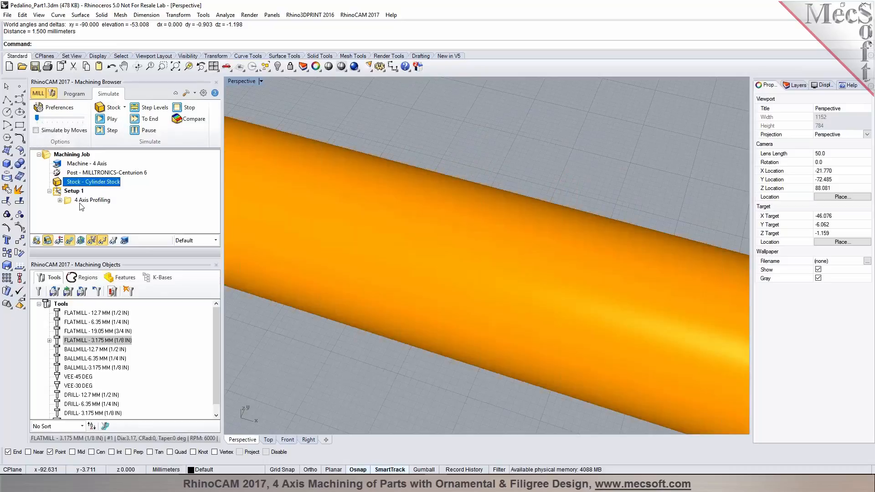
{"action": "left_click", "coordinate": [86, 201]}
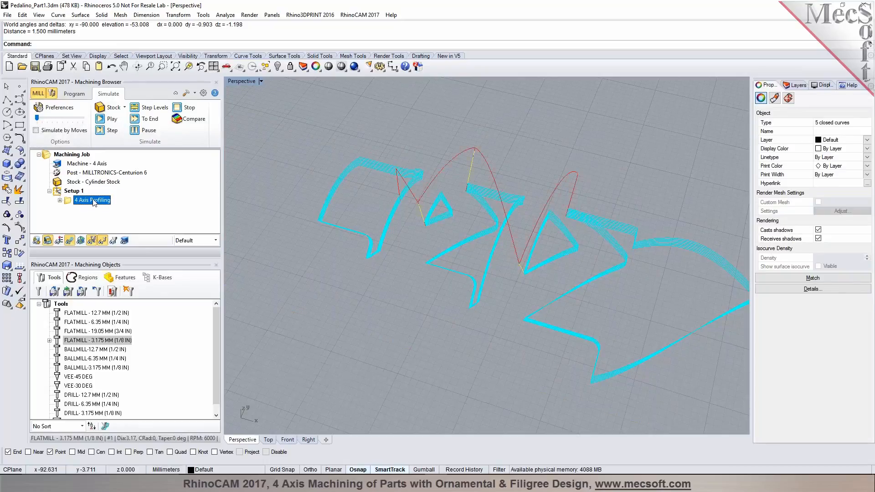
{"action": "left_click", "coordinate": [103, 120]}
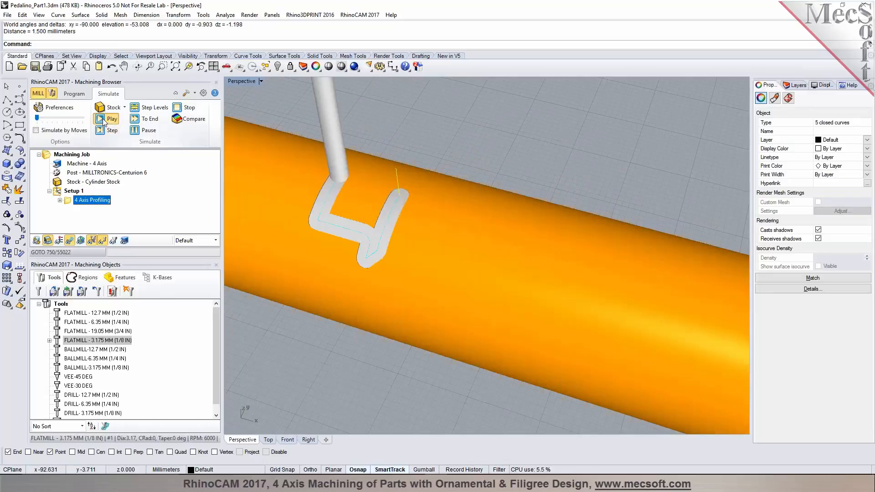
{"action": "scroll", "coordinate": [466, 388], "scroll_direction": "down", "scroll_amount": 1}
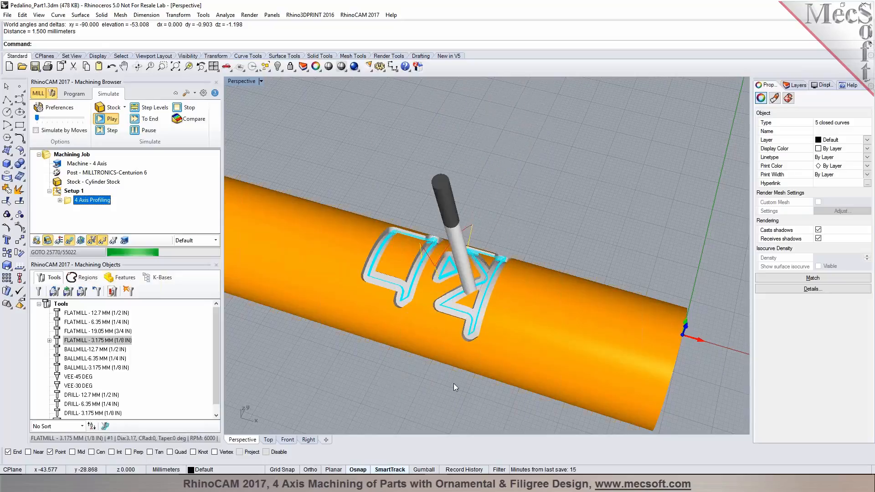
{"action": "scroll", "coordinate": [498, 290], "scroll_direction": "up", "scroll_amount": 5}
{"action": "right_click_drag", "start_coordinate": [494, 293], "coordinate": [385, 305]}
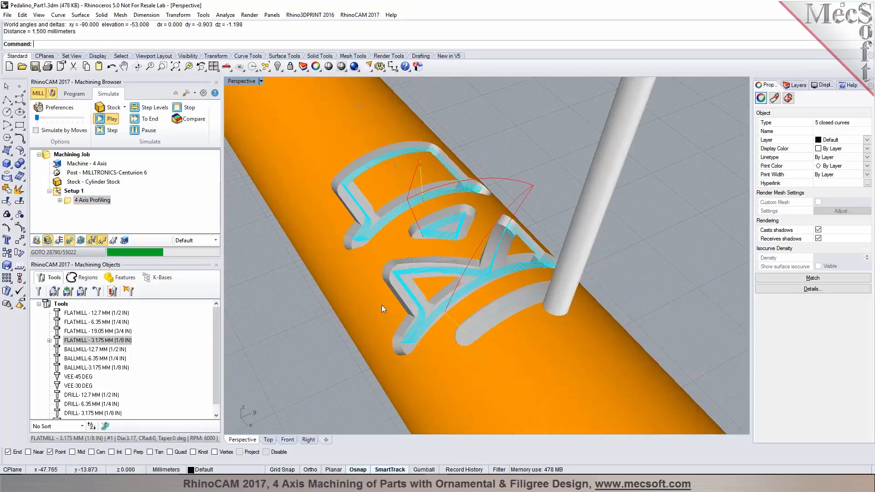
{"action": "scroll", "coordinate": [419, 256], "scroll_direction": "down", "scroll_amount": 6}
{"action": "scroll", "coordinate": [440, 308], "scroll_direction": "up", "scroll_amount": 2}
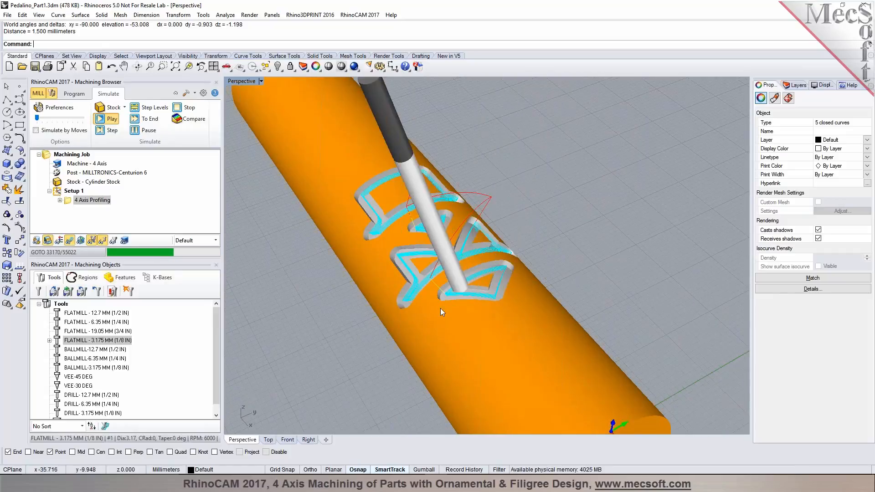
{"action": "left_click", "coordinate": [70, 241]}
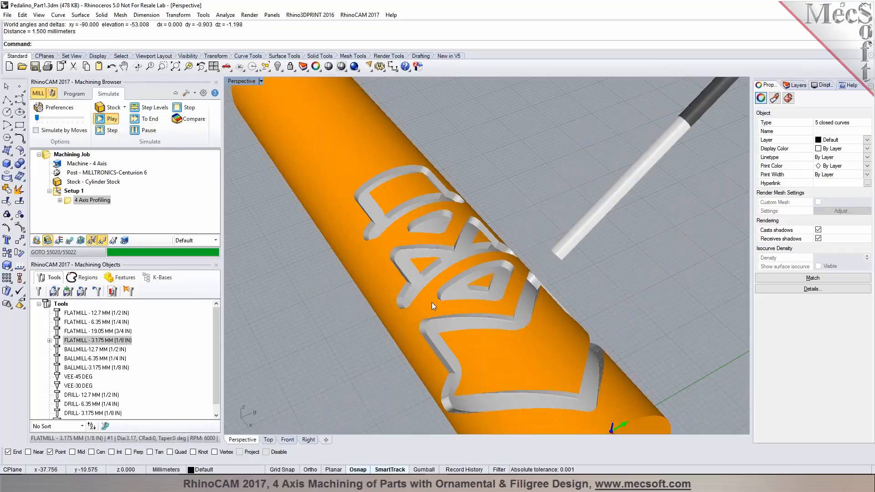
Return from the simulation to programming and save the part file.
{"action": "left_click", "coordinate": [74, 94]}
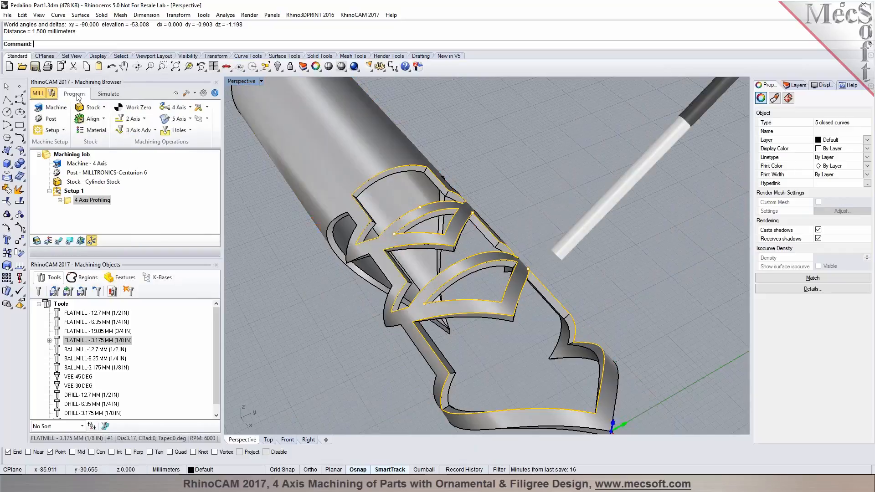
{"action": "left_click", "coordinate": [310, 288]}
{"action": "right_click_drag", "start_coordinate": [315, 299], "coordinate": [355, 253]}
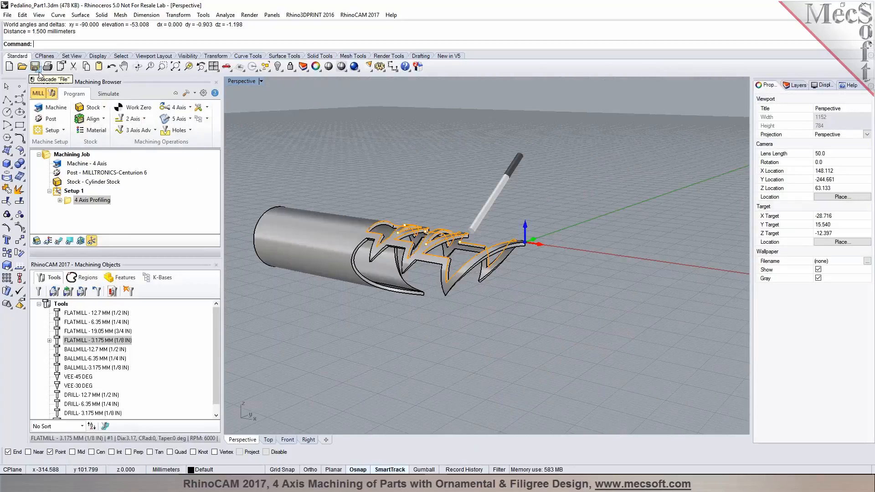
{"action": "left_click", "coordinate": [37, 69]}
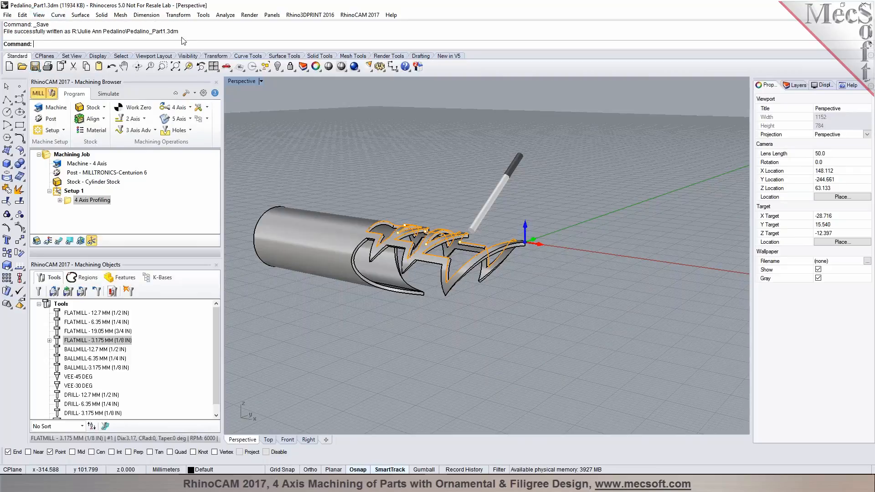
Duplicate the 4 Axis Profiling operation within Setup 1 by copying and pasting it.
{"action": "scroll", "coordinate": [325, 285], "scroll_direction": "up", "scroll_amount": 5}
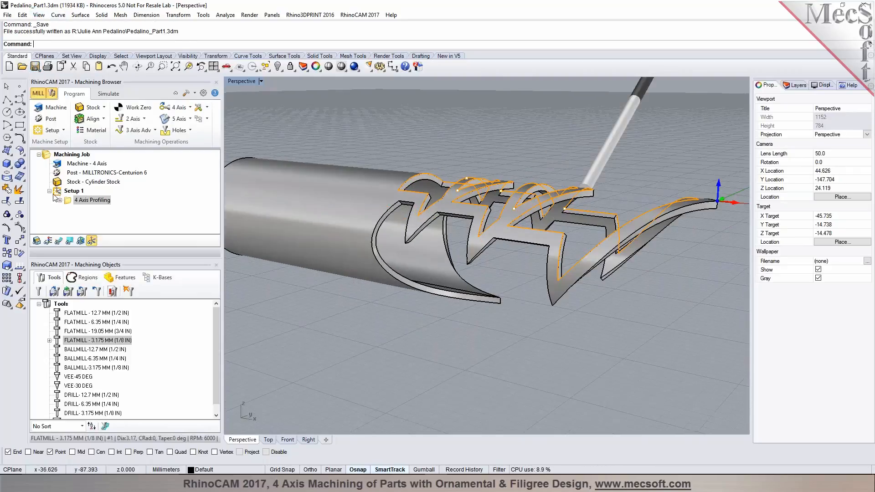
{"action": "left_click", "coordinate": [72, 200]}
{"action": "right_click", "coordinate": [68, 200]}
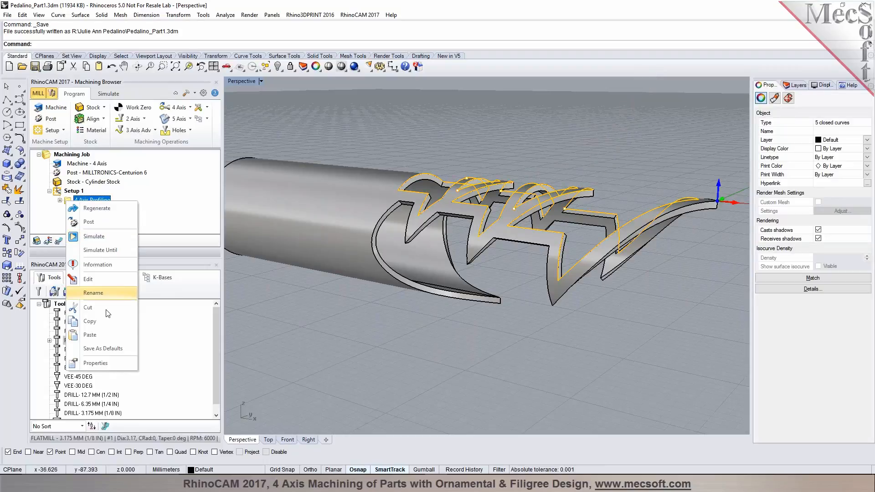
{"action": "left_click", "coordinate": [106, 321]}
{"action": "right_click", "coordinate": [68, 203]}
{"action": "left_click", "coordinate": [109, 337]}
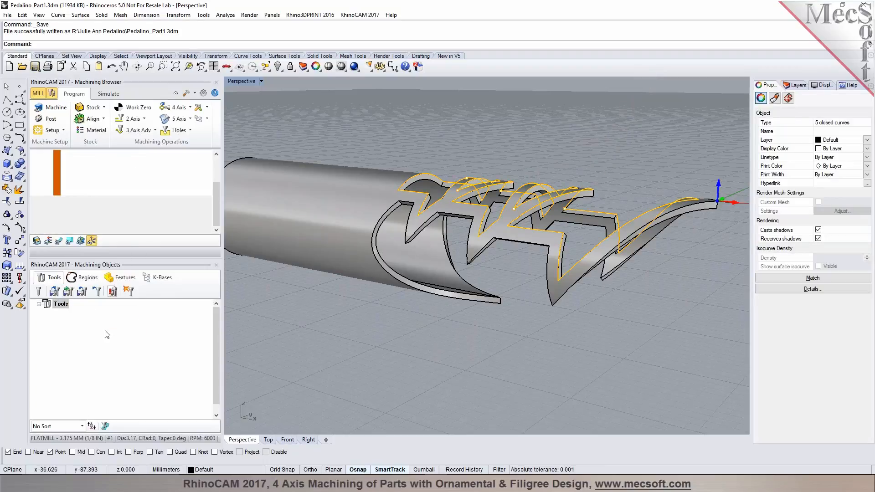
Replace all machining regions of the copied profiling operation with the closed curve along the part's outer trimmed edge.
{"action": "left_click", "coordinate": [67, 164]}
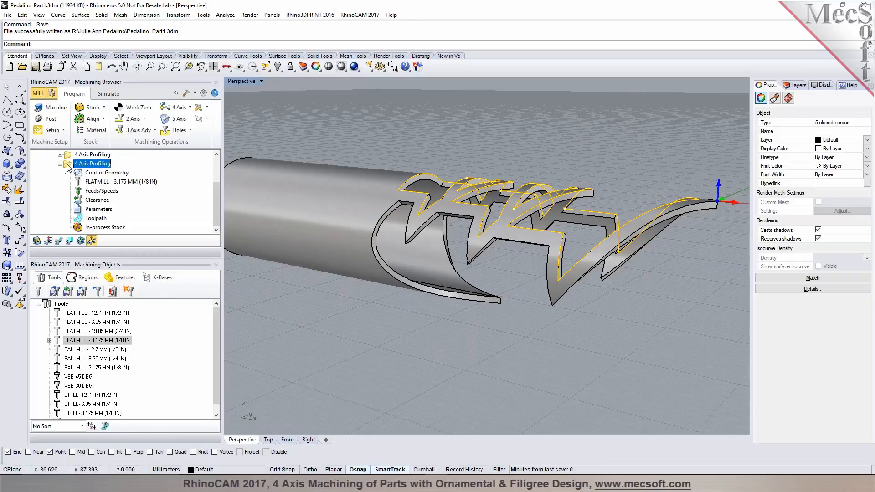
{"action": "double_click", "coordinate": [68, 165]}
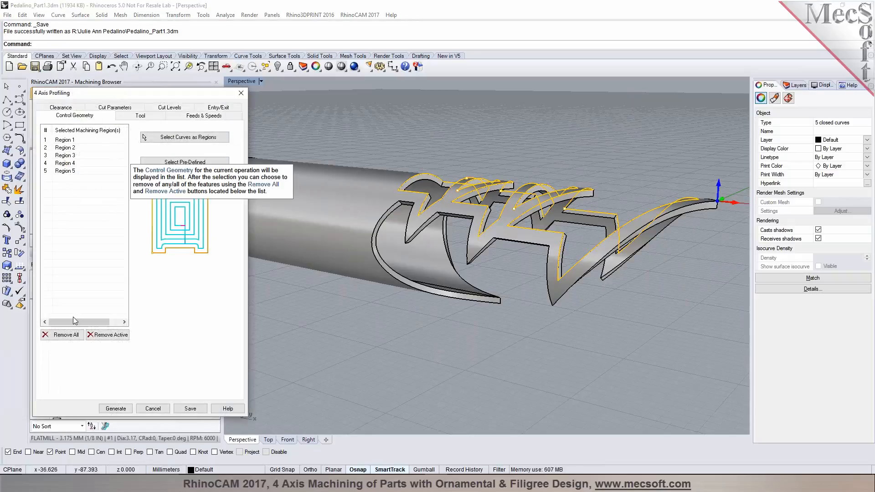
{"action": "left_click", "coordinate": [62, 334]}
{"action": "left_click", "coordinate": [185, 136]}
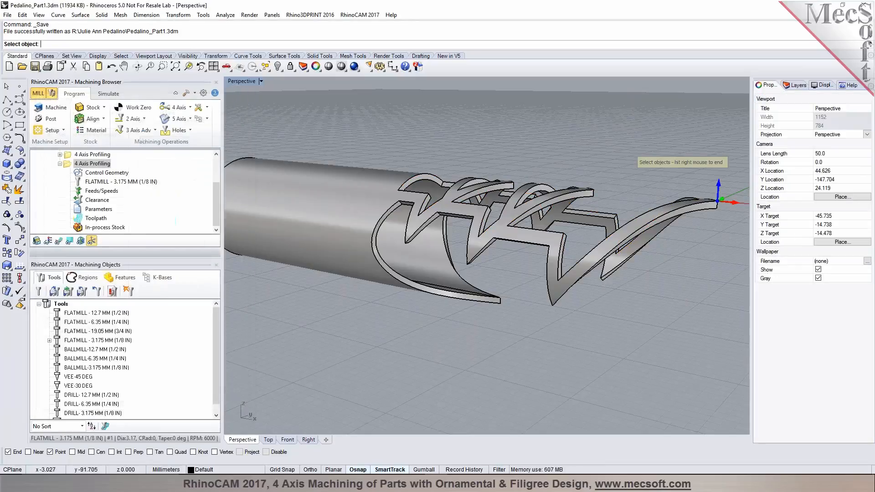
{"action": "left_click", "coordinate": [436, 300]}
{"action": "left_click", "coordinate": [460, 321]}
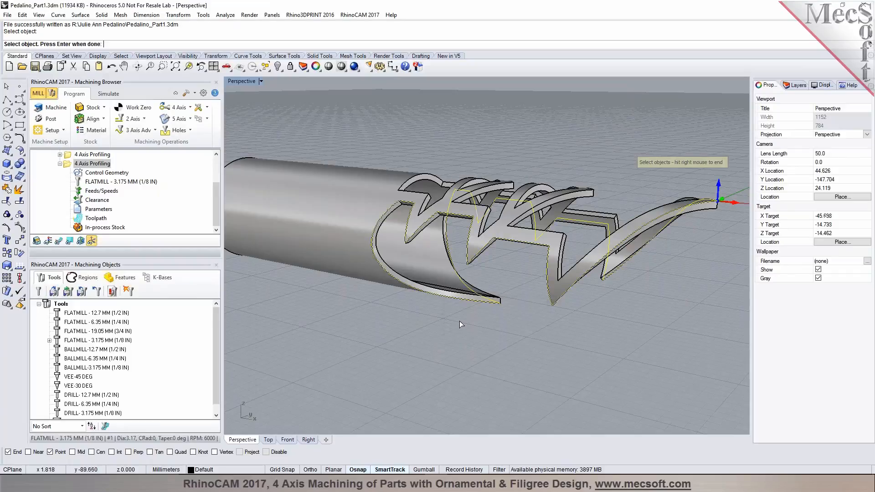
{"action": "right_click", "coordinate": [459, 321]}
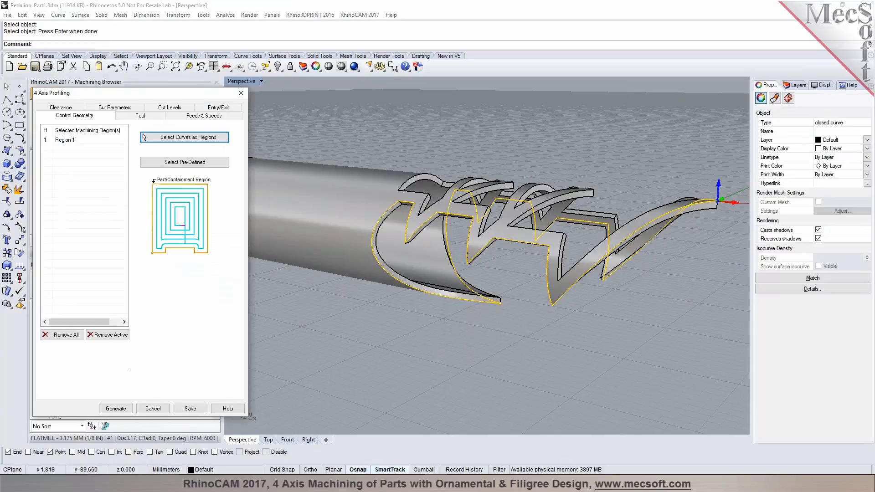
Generate the copied 4 Axis Profiling operation and display its toolpath on the part.
{"action": "left_click", "coordinate": [115, 409]}
{"action": "left_click", "coordinate": [63, 243]}
{"action": "mouse_move", "coordinate": [449, 300]}
{"action": "right_mouse_down"}
{"action": "mouse_move", "coordinate": [498, 302]}
{"action": "mouse_move", "coordinate": [568, 258]}
{"action": "mouse_move", "coordinate": [544, 299]}
{"action": "mouse_move", "coordinate": [442, 310]}
{"action": "mouse_move", "coordinate": [452, 317]}
{"action": "mouse_move", "coordinate": [447, 308]}
{"action": "right_mouse_up"}
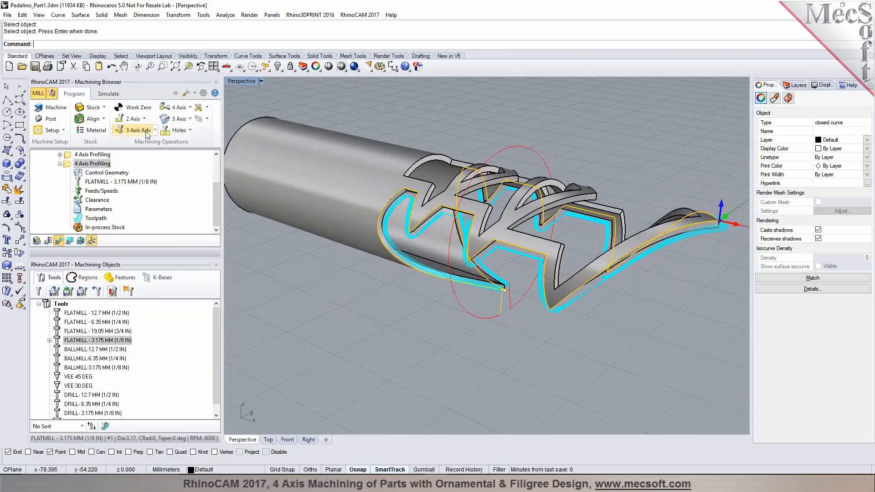
Simulate the outer-edge profiling operation on the already cut stock, hide its toolpath, and return to programming.
{"action": "left_click", "coordinate": [109, 93]}
{"action": "left_click", "coordinate": [100, 120]}
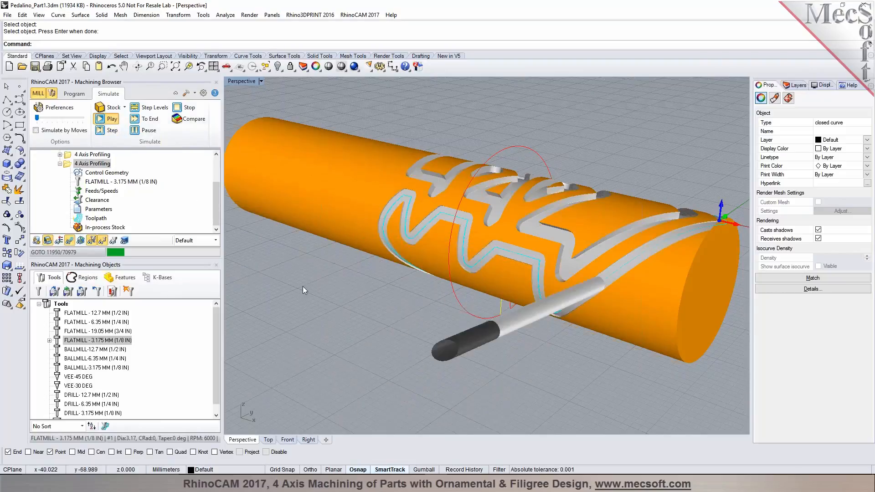
{"action": "mouse_move", "coordinate": [348, 318]}
{"action": "right_mouse_down"}
{"action": "mouse_move", "coordinate": [386, 189]}
{"action": "mouse_move", "coordinate": [334, 303]}
{"action": "mouse_move", "coordinate": [352, 314]}
{"action": "right_mouse_up"}
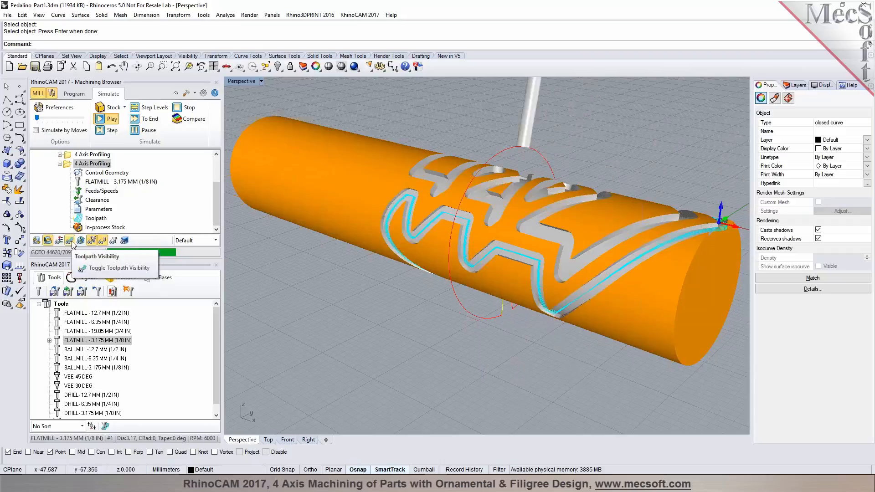
{"action": "left_click", "coordinate": [71, 241]}
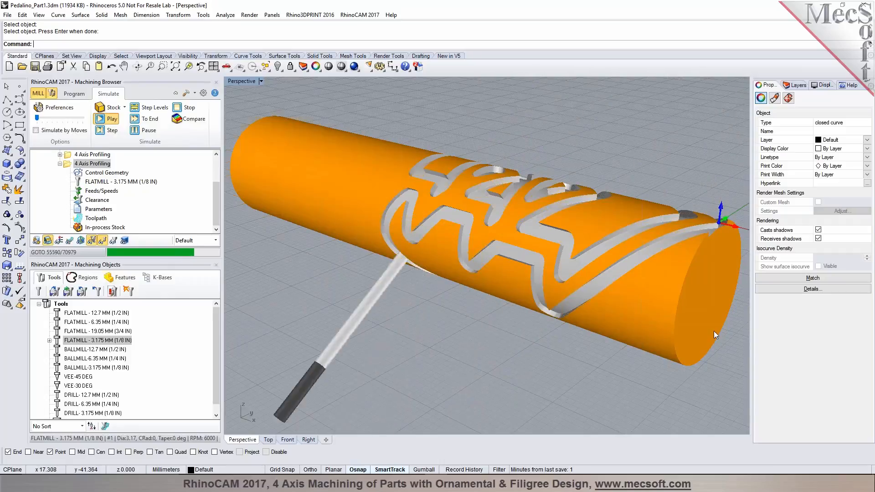
{"action": "scroll", "coordinate": [720, 322], "scroll_direction": "down", "scroll_amount": 2}
{"action": "right_click_drag", "start_coordinate": [376, 219], "coordinate": [270, 319]}
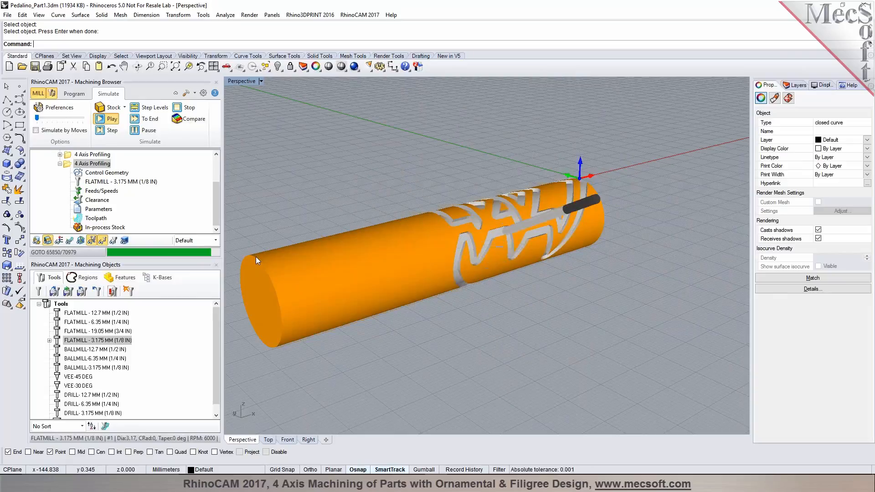
{"action": "right_click_drag", "start_coordinate": [659, 353], "coordinate": [553, 298]}
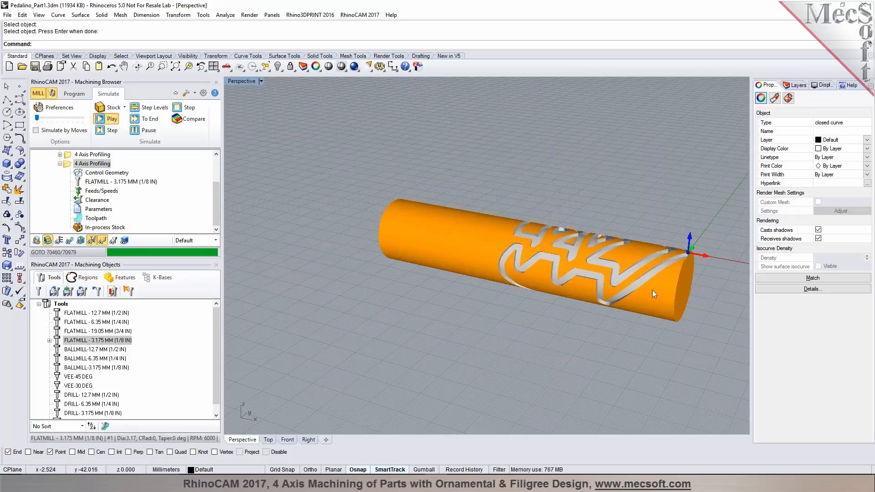
{"action": "scroll", "coordinate": [652, 290], "scroll_direction": "up", "scroll_amount": 2}
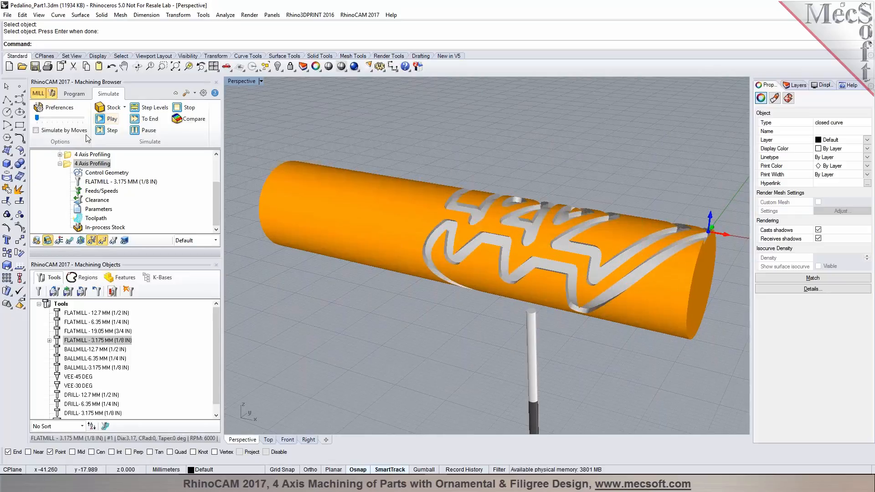
{"action": "left_click", "coordinate": [76, 96]}
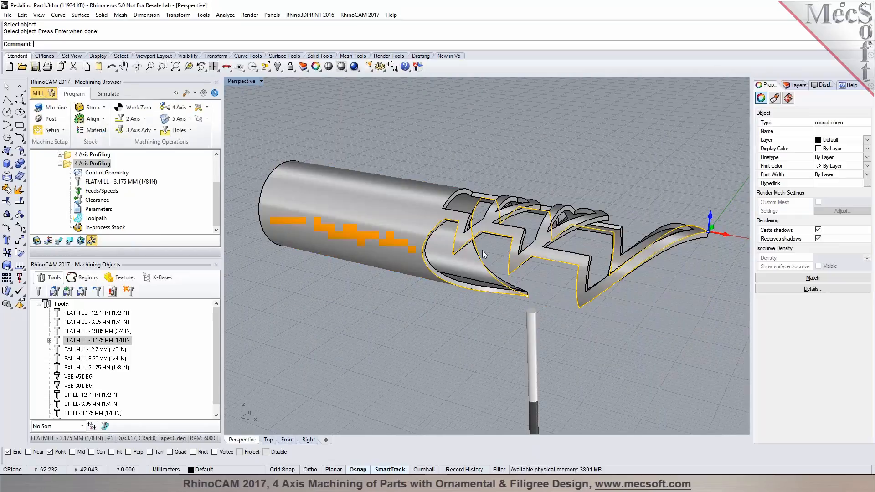
Review the machining operations information for both profiling operations in Setup 1, including their machine times.
{"action": "left_click", "coordinate": [60, 163]}
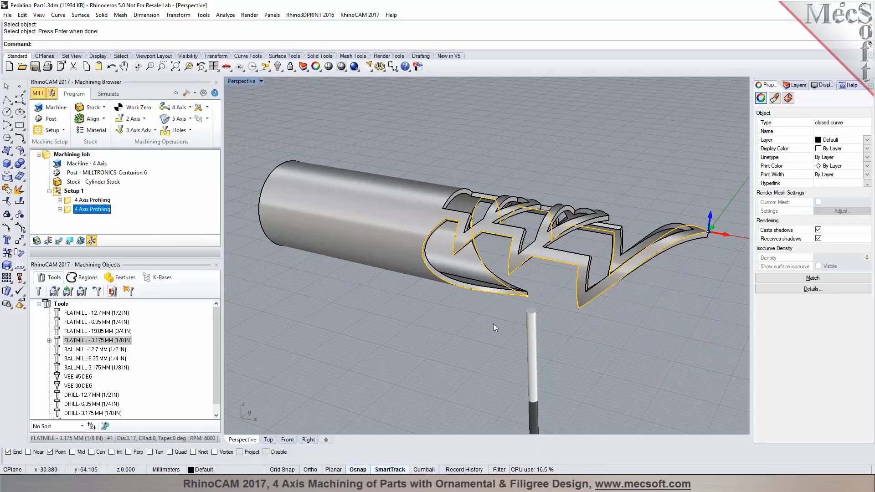
{"action": "left_click", "coordinate": [84, 200]}
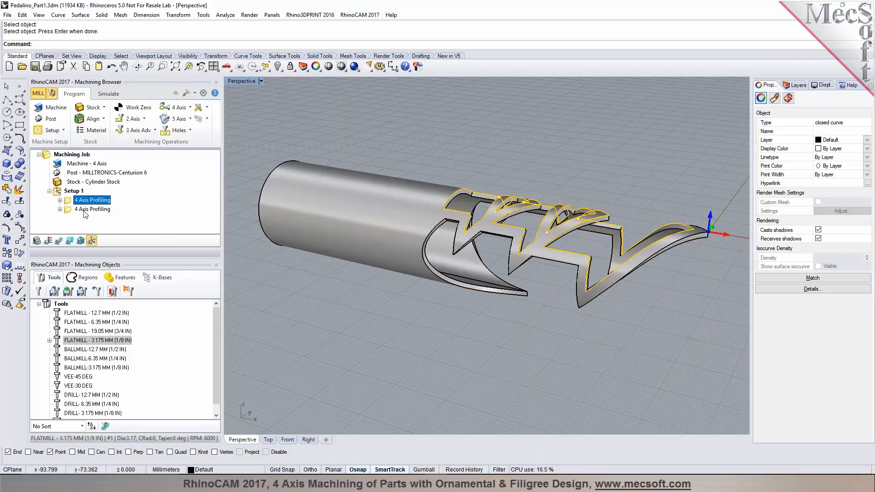
{"action": "left_click", "coordinate": [63, 193]}
{"action": "right_click", "coordinate": [64, 193]}
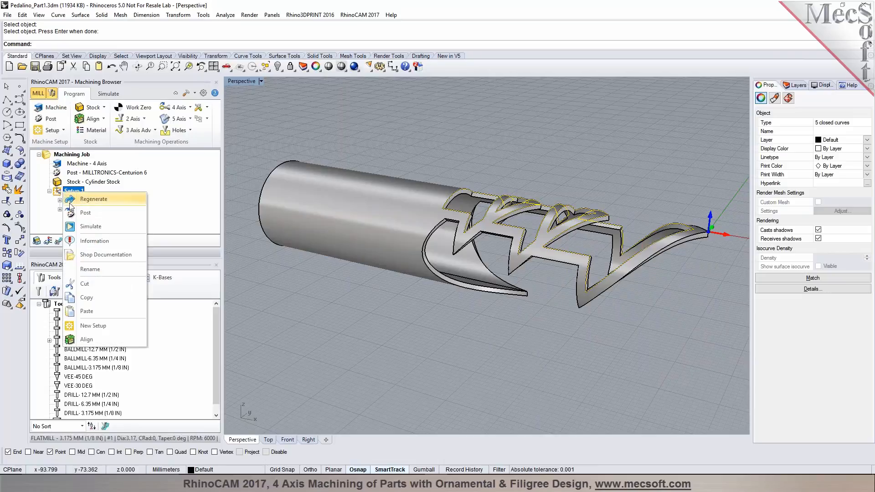
{"action": "left_click", "coordinate": [90, 241]}
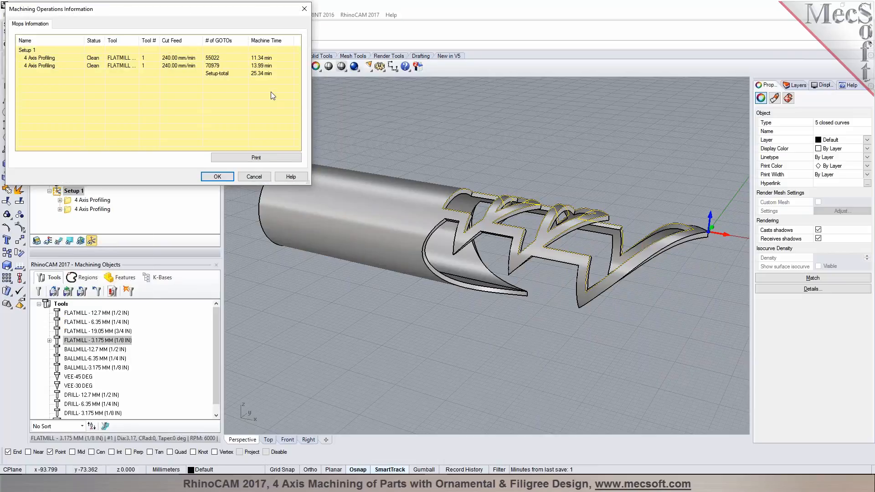
{"action": "left_click", "coordinate": [129, 58]}
{"action": "left_click", "coordinate": [188, 66]}
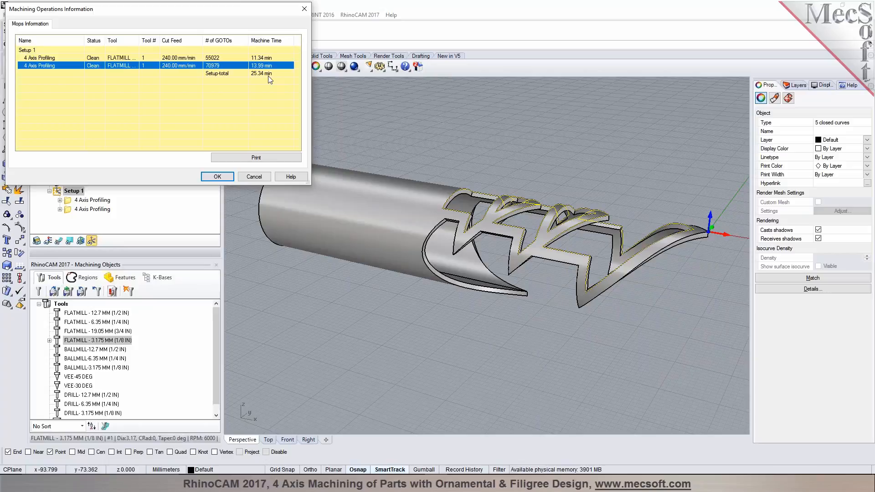
{"action": "left_click", "coordinate": [226, 179]}
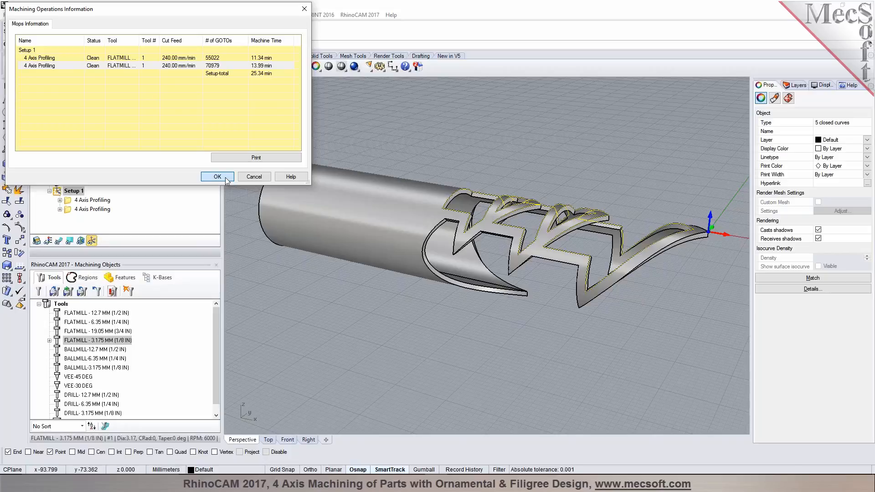
{"action": "left_click", "coordinate": [217, 177]}
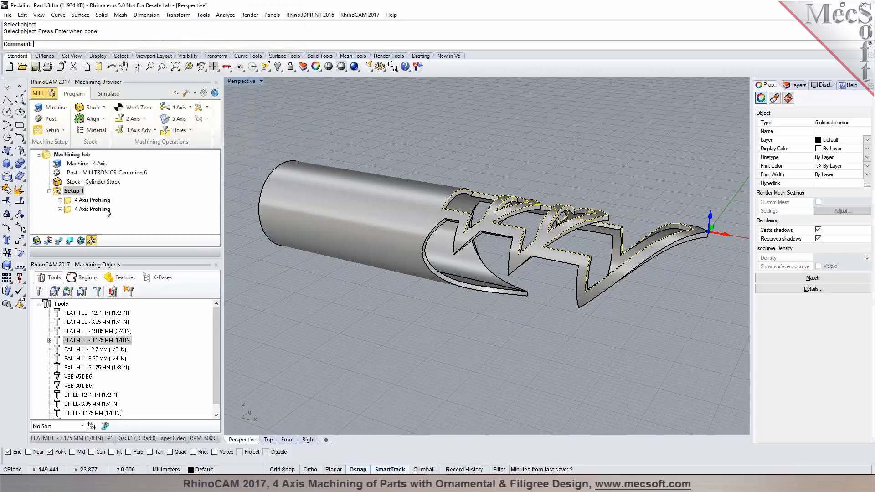
Post-process Setup 1 with the MILLTRONICS-Centurion 6 post to Pedalino_Part1_Setup 1.nc on the Desktop.
{"action": "right_click", "coordinate": [82, 194]}
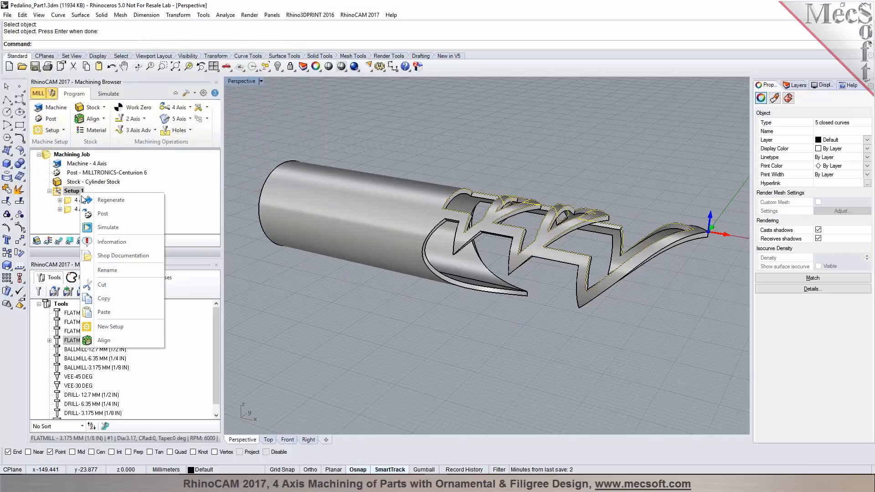
{"action": "left_click", "coordinate": [95, 215]}
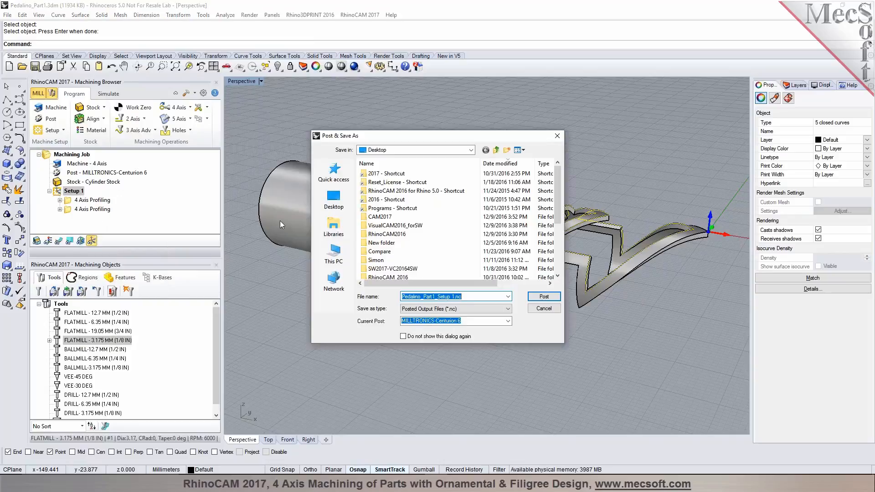
{"action": "left_click", "coordinate": [544, 296]}
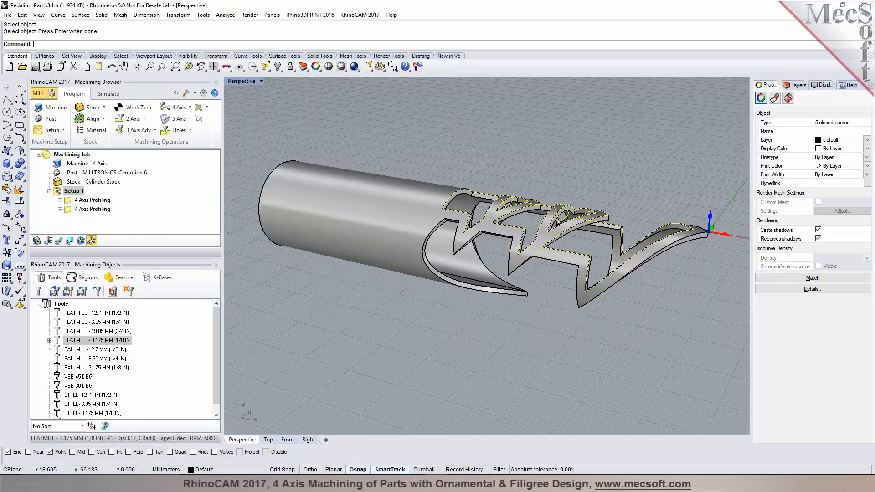
Switch to Notepad, examine the rotary A-axis moves in the posted Pedalino_Part1_Setup 1.nc code, and close the file.
{"action": "mouse_move", "coordinate": [638, 483]}
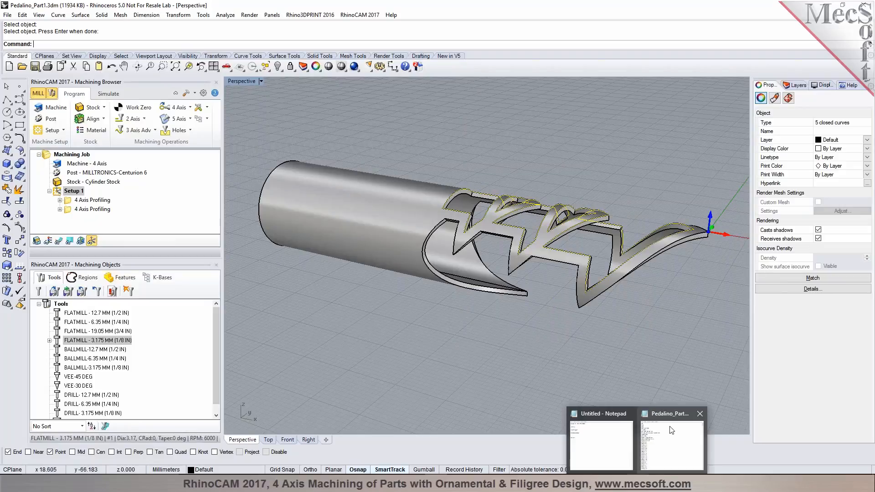
{"action": "left_click", "coordinate": [670, 427]}
{"action": "left_click_drag", "start_coordinate": [569, 75], "coordinate": [535, 69]}
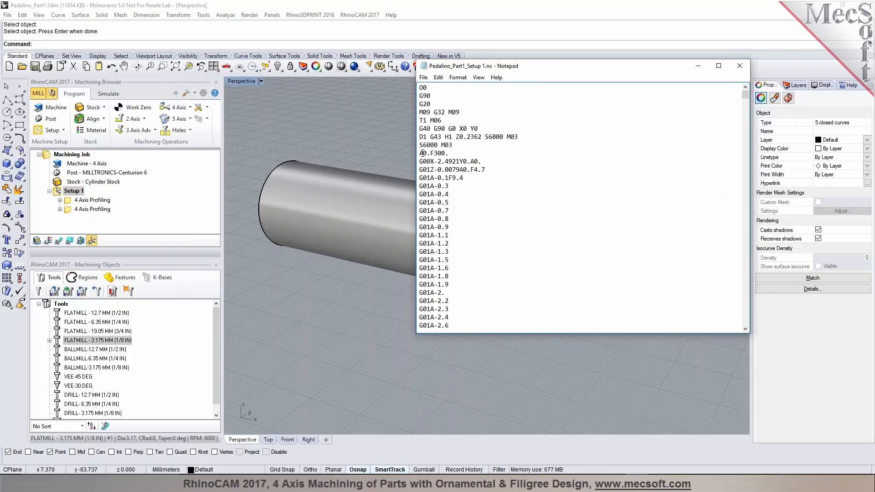
{"action": "left_click_drag", "start_coordinate": [419, 179], "coordinate": [472, 285]}
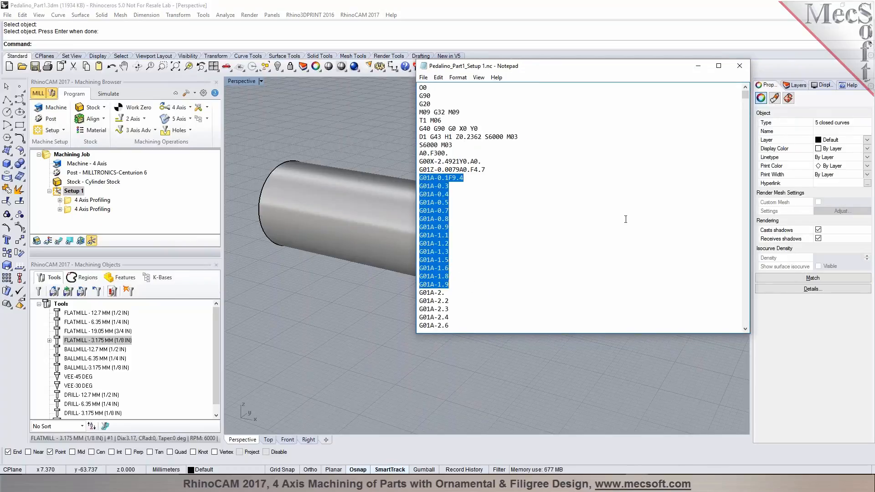
{"action": "left_click_drag", "start_coordinate": [747, 99], "coordinate": [746, 99]}
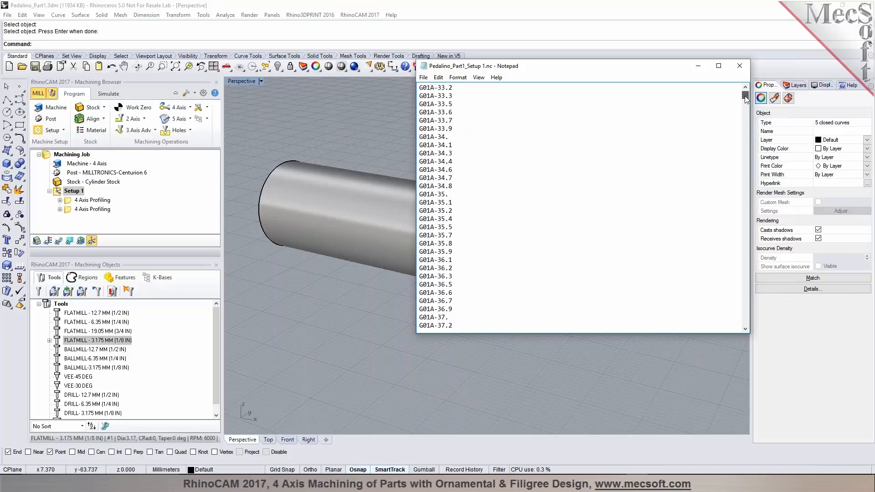
{"action": "scroll", "coordinate": [681, 150], "scroll_direction": "down", "scroll_amount": 12}
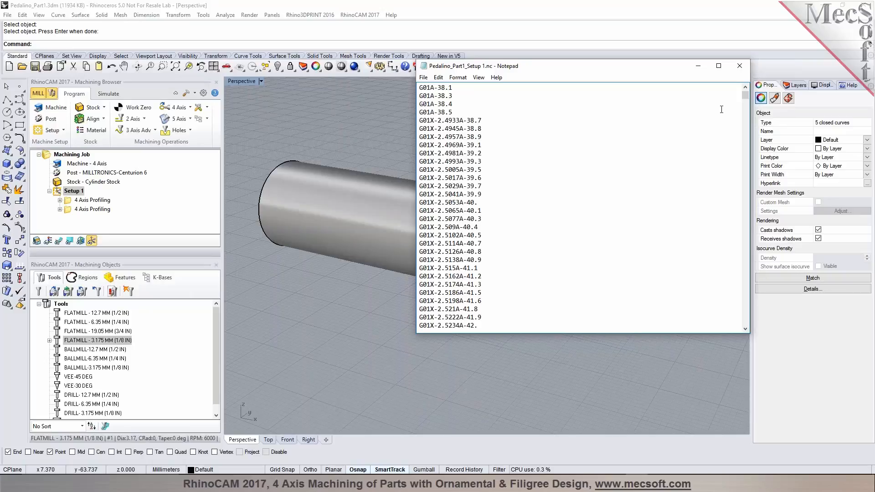
{"action": "mouse_move", "coordinate": [745, 97]}
{"action": "left_mouse_down"}
{"action": "mouse_move", "coordinate": [720, 324]}
{"action": "mouse_move", "coordinate": [741, 196]}
{"action": "mouse_move", "coordinate": [741, 89]}
{"action": "left_mouse_up"}
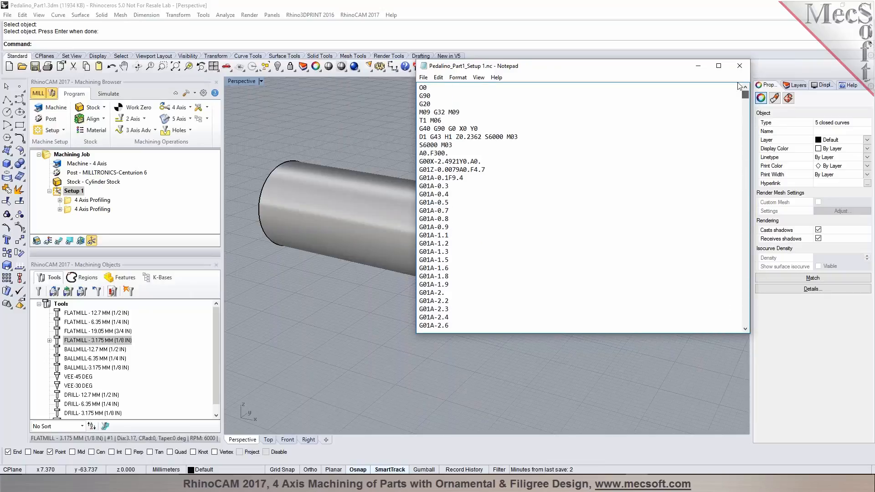
{"action": "left_click", "coordinate": [739, 65]}
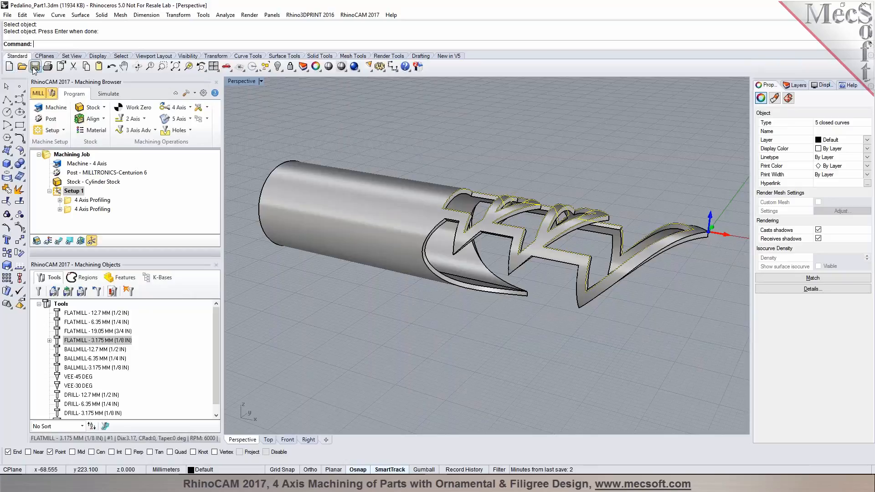
Save the part file and save a copy of it as Pedalino_Part1-A.3dm in the same folder.
{"action": "left_click", "coordinate": [34, 67]}
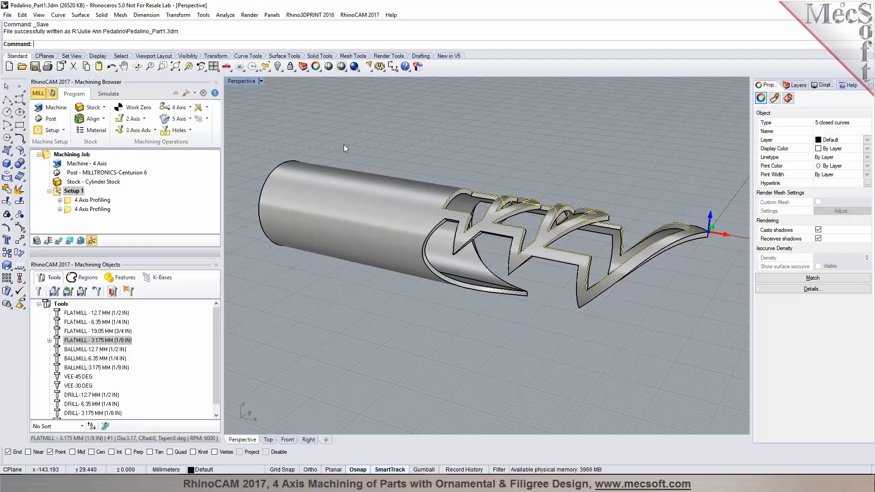
{"action": "left_click", "coordinate": [39, 72]}
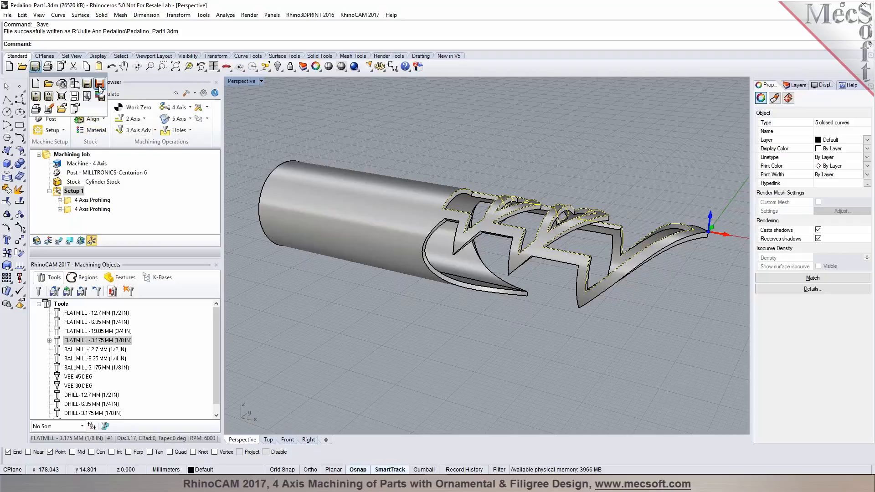
{"action": "left_click", "coordinate": [99, 84]}
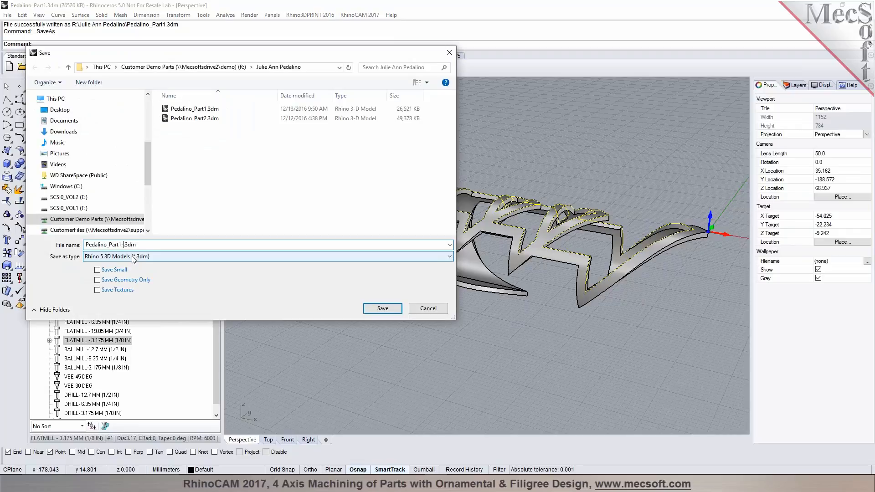
{"action": "key", "text": "Return"}
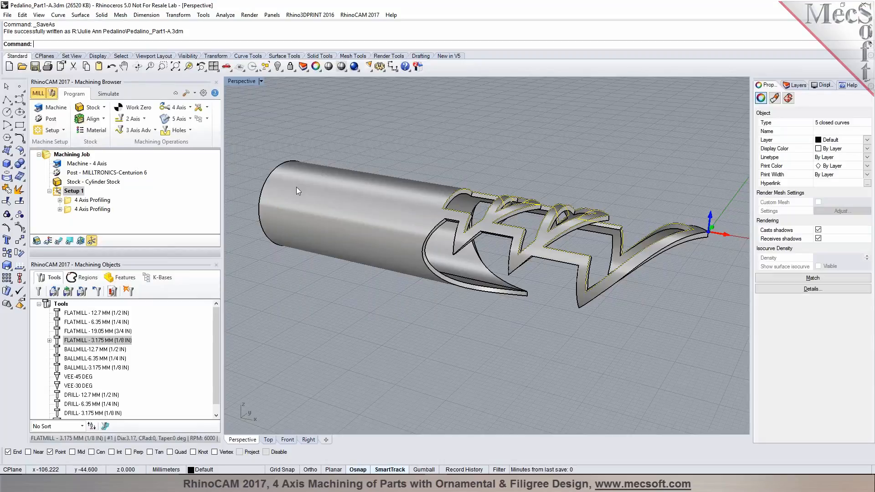
Locate the world coordinate origin on the stock box with zero face Mid Z and zero position West.
{"action": "scroll", "coordinate": [442, 214], "scroll_direction": "down", "scroll_amount": 8}
{"action": "right_click_drag", "start_coordinate": [441, 213], "coordinate": [354, 255]}
{"action": "scroll", "coordinate": [353, 255], "scroll_direction": "up", "scroll_amount": 3}
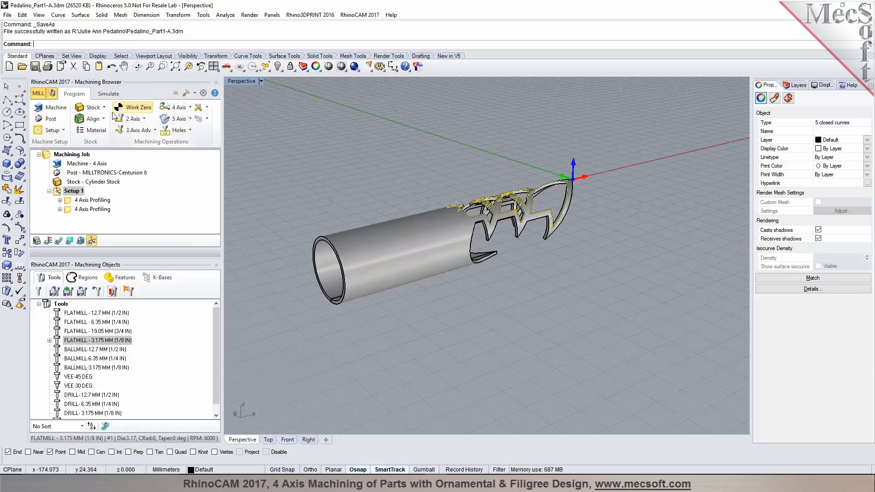
{"action": "left_click", "coordinate": [93, 119]}
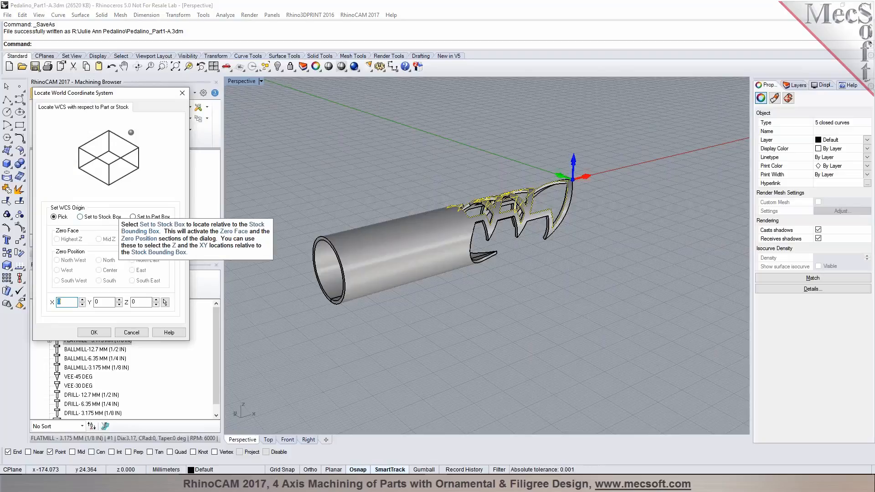
{"action": "left_click", "coordinate": [104, 217]}
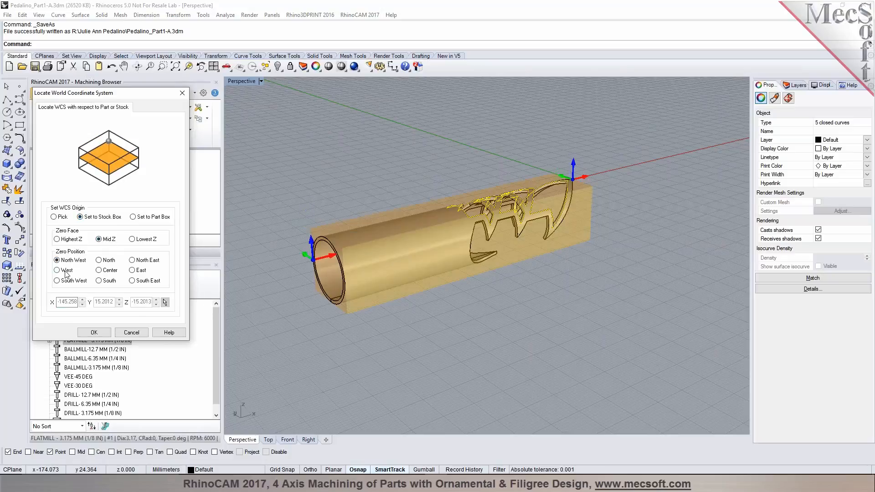
{"action": "left_click", "coordinate": [65, 270]}
{"action": "left_click", "coordinate": [94, 332]}
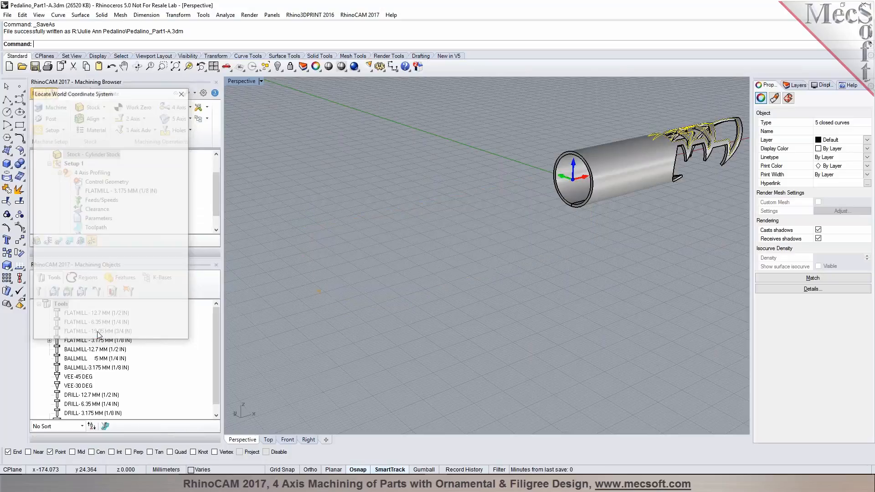
Set the Z value of the 4 axis machine's rotary center to 0.
{"action": "right_click_drag", "start_coordinate": [453, 264], "coordinate": [594, 228]}
{"action": "scroll", "coordinate": [551, 228], "scroll_direction": "up", "scroll_amount": 4}
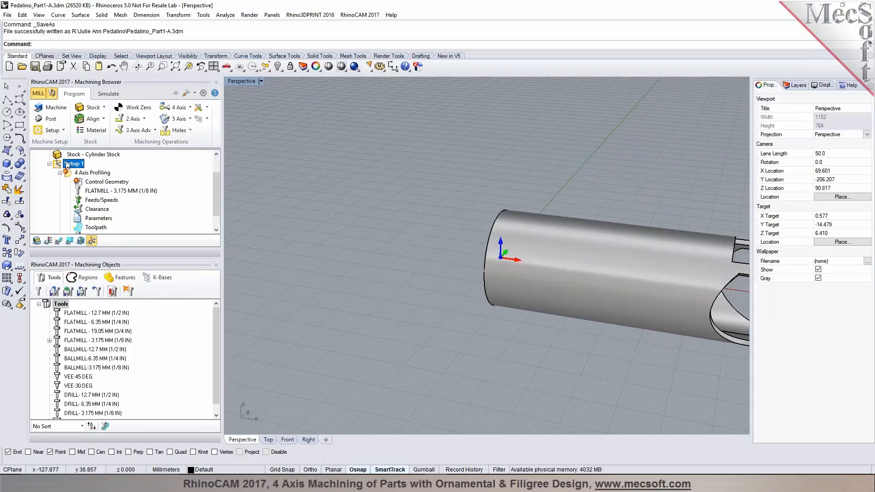
{"action": "left_click", "coordinate": [50, 108]}
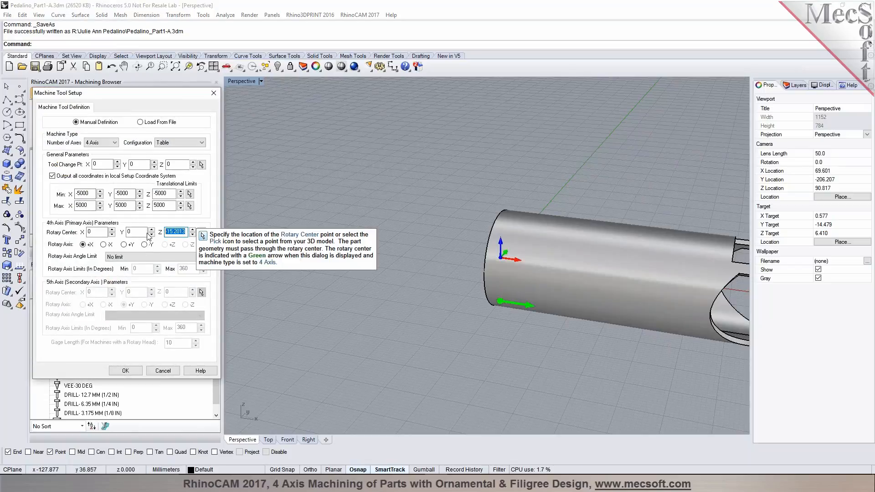
{"action": "type", "text": "0"}
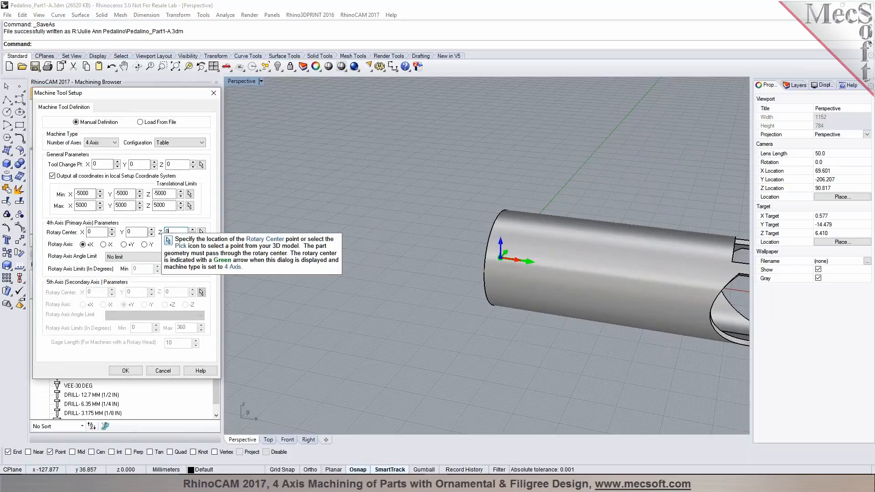
{"action": "left_click", "coordinate": [126, 371]}
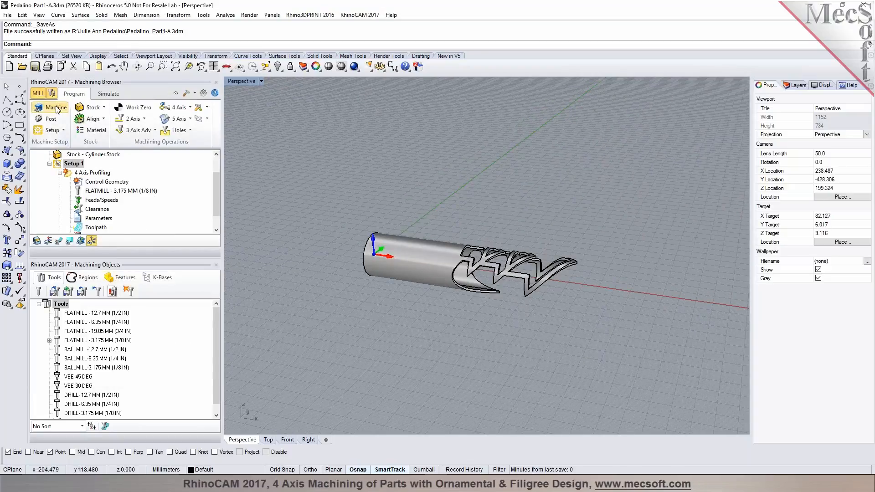
Change the machine tool definition to Load From File and load the Tormach-Rotary+X machine.
{"action": "left_click", "coordinate": [56, 109]}
{"action": "left_click", "coordinate": [141, 122]}
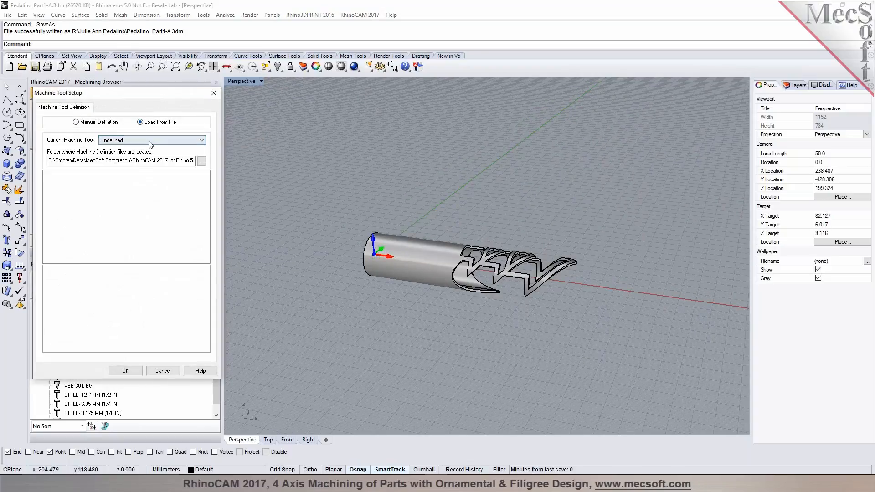
{"action": "left_click", "coordinate": [198, 140]}
{"action": "left_click_drag", "start_coordinate": [197, 176], "coordinate": [201, 252]}
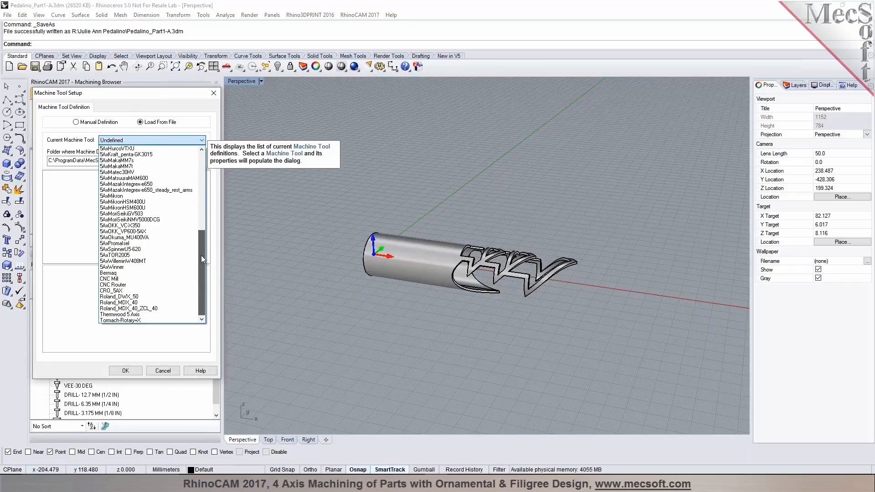
{"action": "left_click", "coordinate": [146, 321]}
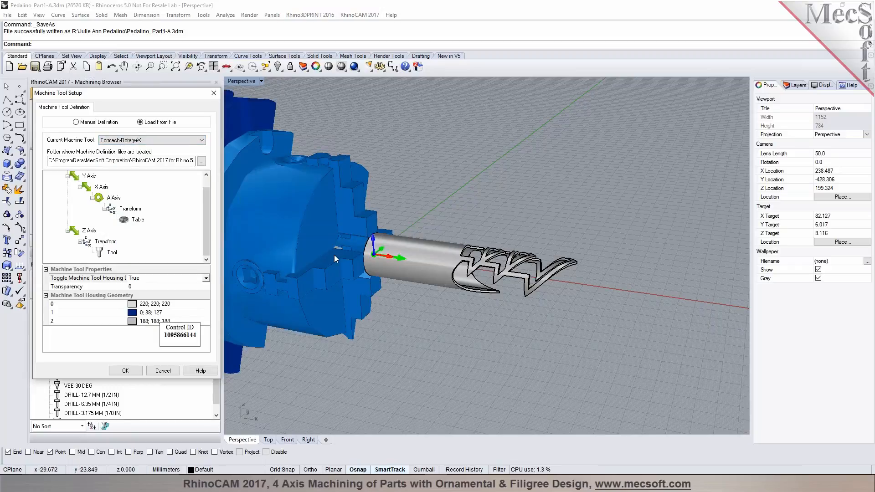
Turn off the machine tool housing display by setting it to False and accept the machine tool setup.
{"action": "scroll", "coordinate": [380, 226], "scroll_direction": "down", "scroll_amount": 10}
{"action": "mouse_move", "coordinate": [452, 254]}
{"action": "right_mouse_down"}
{"action": "mouse_move", "coordinate": [413, 251]}
{"action": "mouse_move", "coordinate": [456, 247]}
{"action": "mouse_move", "coordinate": [448, 247]}
{"action": "right_mouse_up"}
{"action": "left_click", "coordinate": [206, 279]}
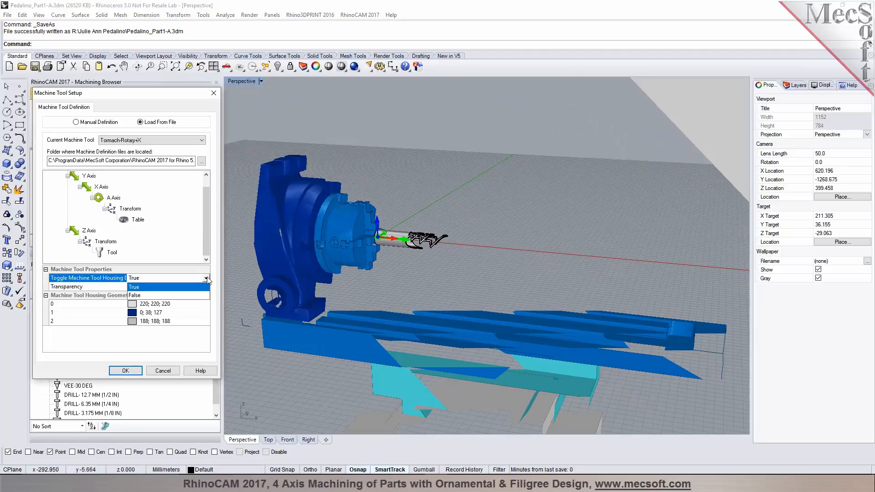
{"action": "left_click", "coordinate": [191, 296]}
{"action": "mouse_move", "coordinate": [446, 262]}
{"action": "right_mouse_down"}
{"action": "mouse_move", "coordinate": [492, 258]}
{"action": "mouse_move", "coordinate": [435, 268]}
{"action": "right_mouse_up"}
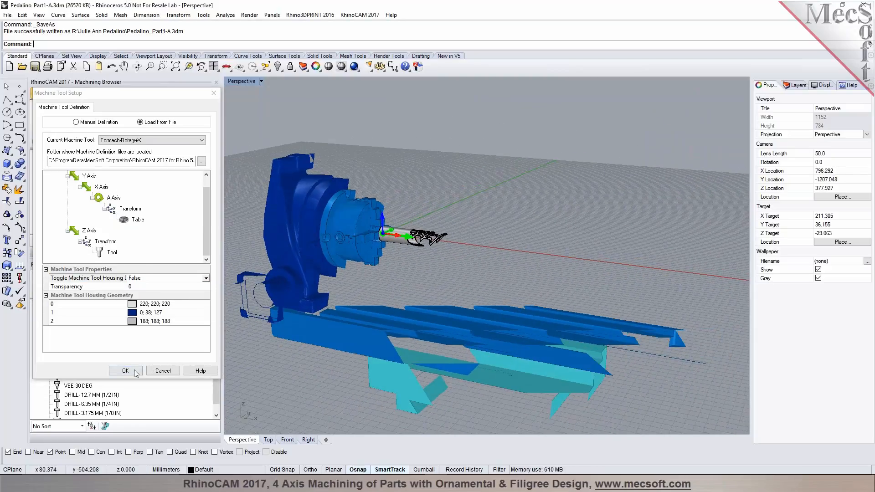
{"action": "left_click", "coordinate": [136, 373]}
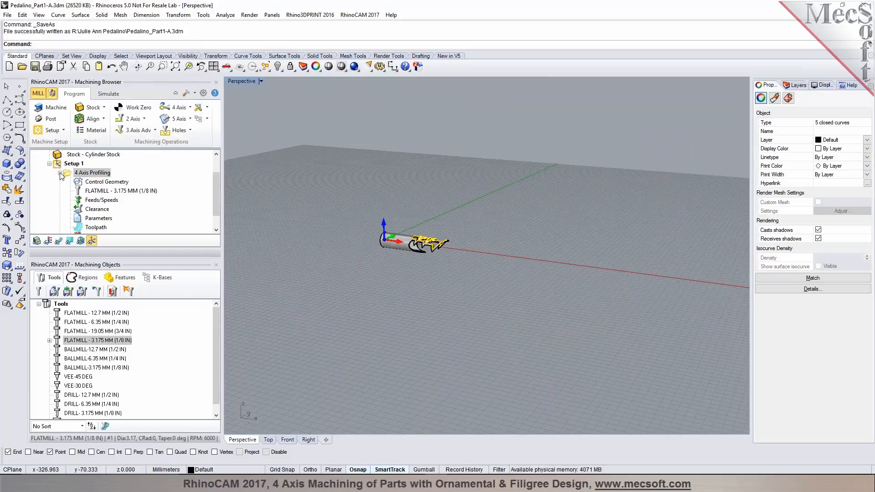
Regenerate the second 4 Axis Profiling operation for the outer edge and hide the viewport grid.
{"action": "left_click", "coordinate": [60, 173]}
{"action": "right_click", "coordinate": [117, 216]}
{"action": "left_click", "coordinate": [109, 217]}
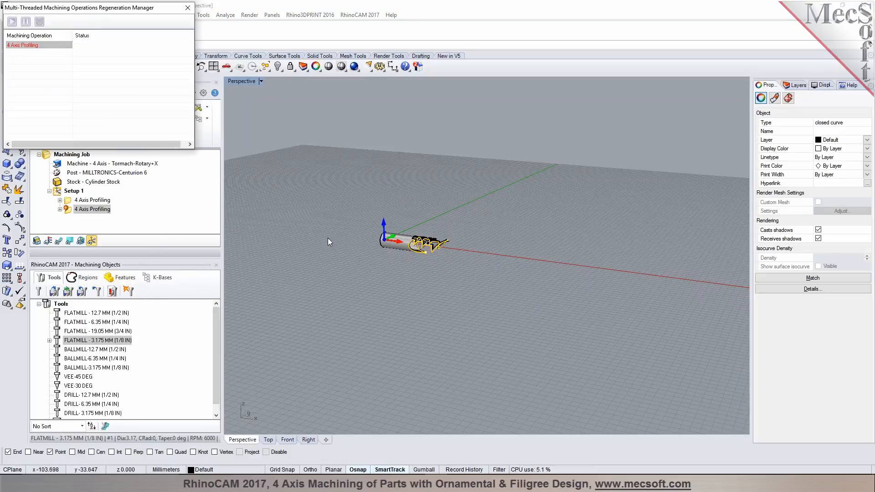
{"action": "scroll", "coordinate": [327, 237], "scroll_direction": "up", "scroll_amount": 1}
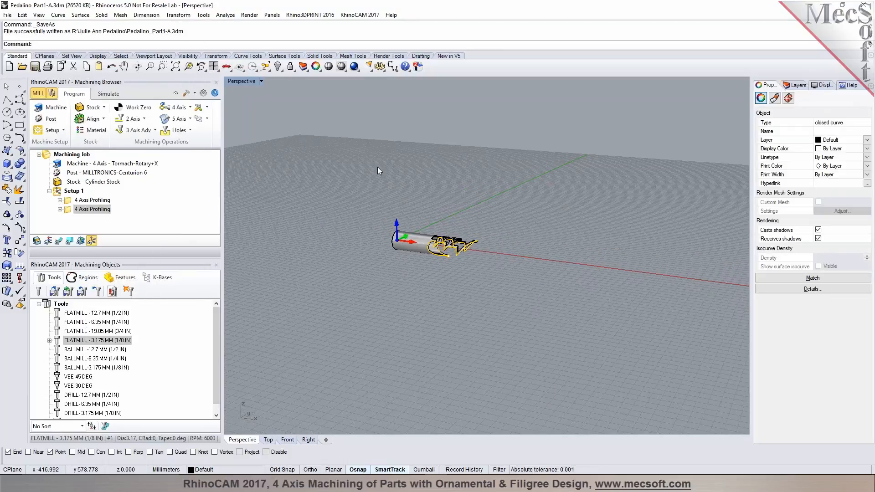
{"action": "key", "text": "F7"}
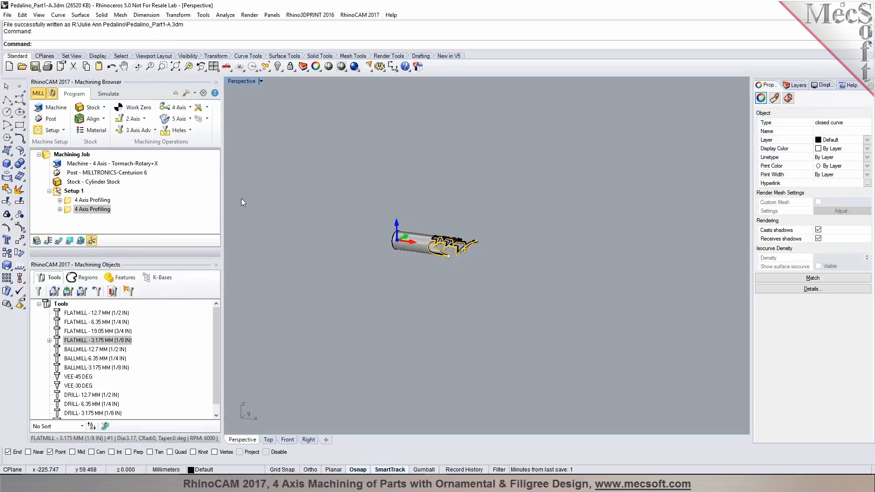
Simulate the first 4 Axis Profiling operation with the Tormach machine model displayed.
{"action": "left_click", "coordinate": [97, 94]}
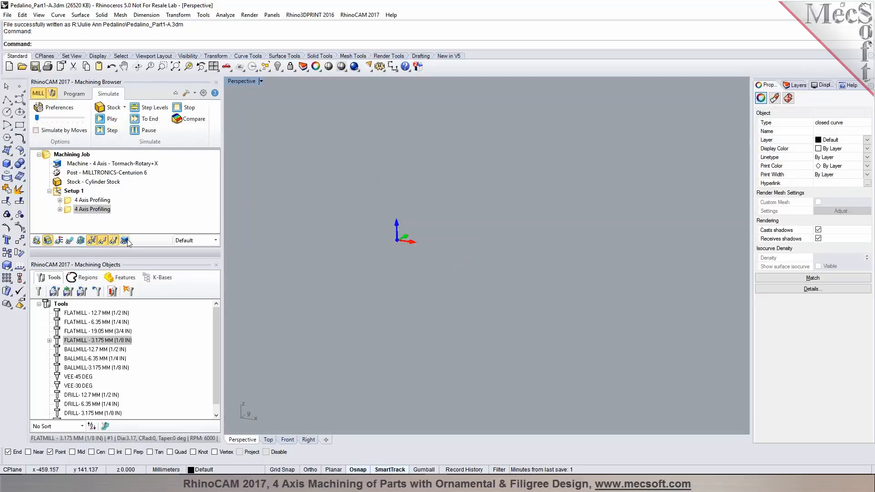
{"action": "left_click", "coordinate": [82, 184]}
{"action": "left_click", "coordinate": [81, 201]}
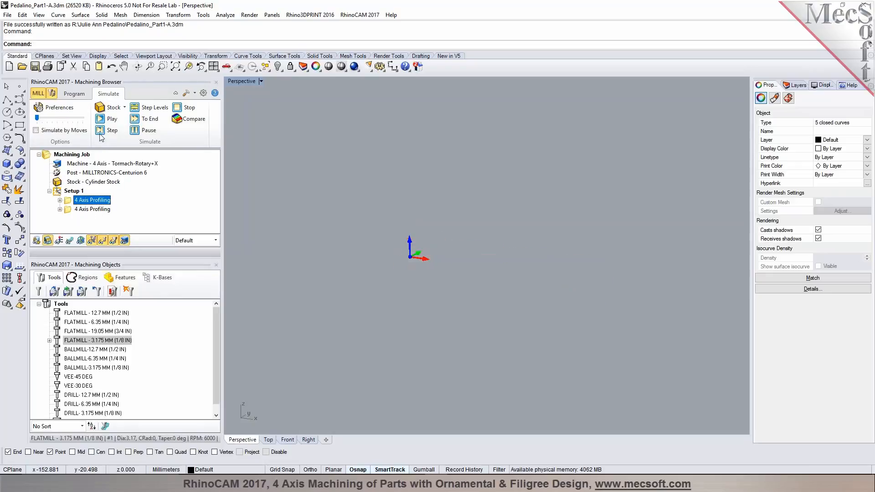
{"action": "left_click", "coordinate": [101, 121]}
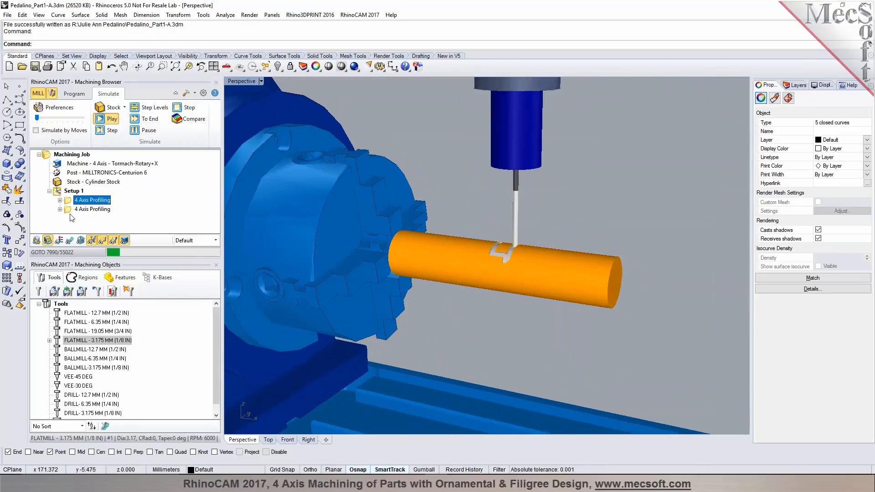
Raise the simulation speed slightly and watch the first 4 Axis Profiling operation cut the filigree openings through to the end.
{"action": "left_click", "coordinate": [55, 107]}
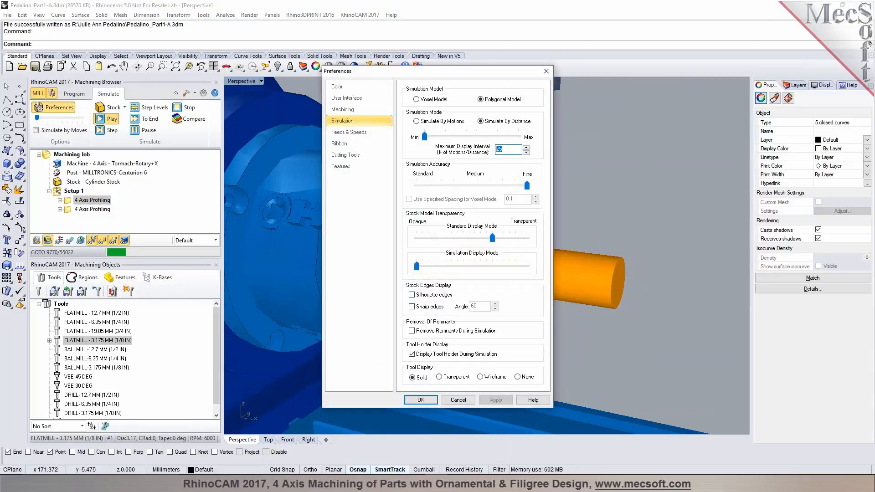
{"action": "left_click", "coordinate": [421, 401]}
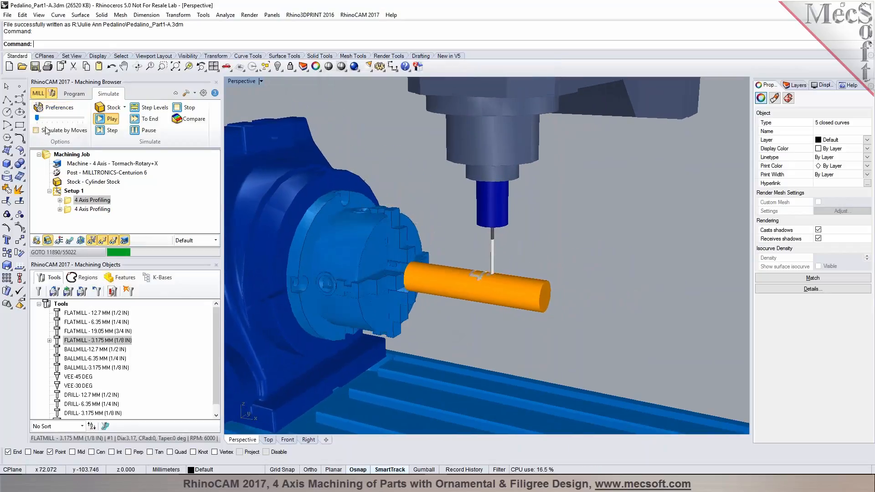
{"action": "left_click_drag", "start_coordinate": [37, 118], "coordinate": [41, 118]}
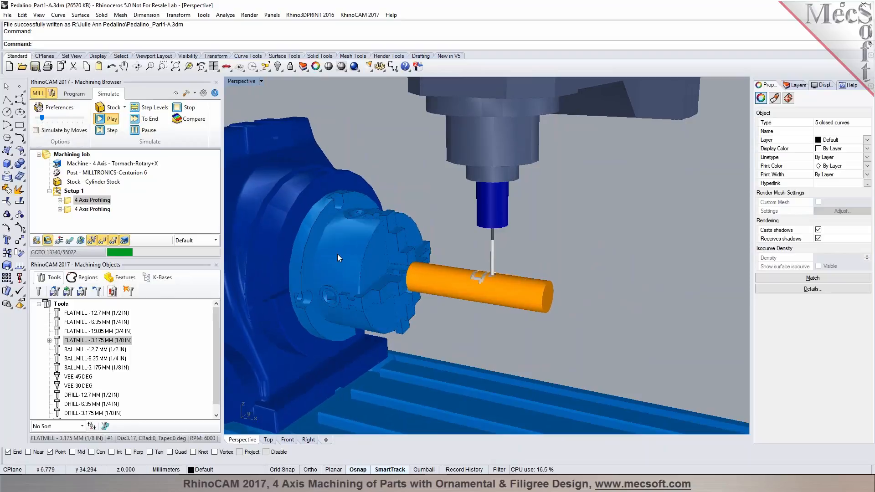
{"action": "scroll", "coordinate": [337, 254], "scroll_direction": "down", "scroll_amount": 6}
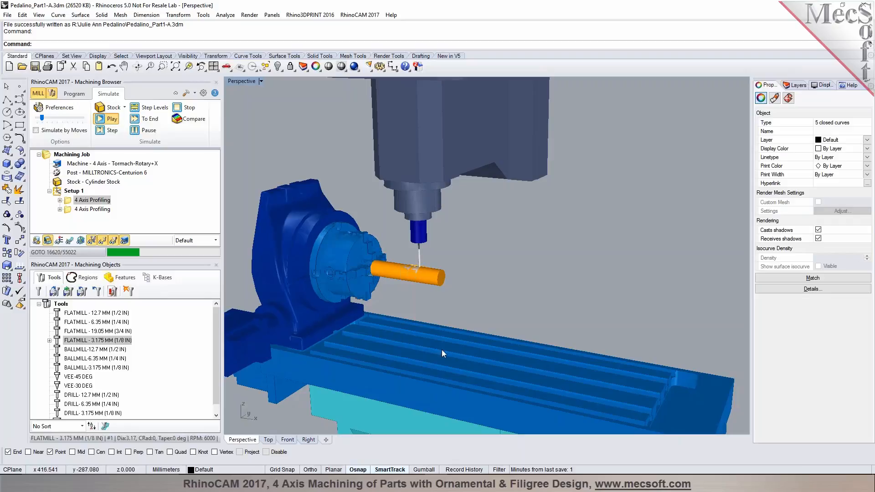
{"action": "scroll", "coordinate": [419, 259], "scroll_direction": "up", "scroll_amount": 4}
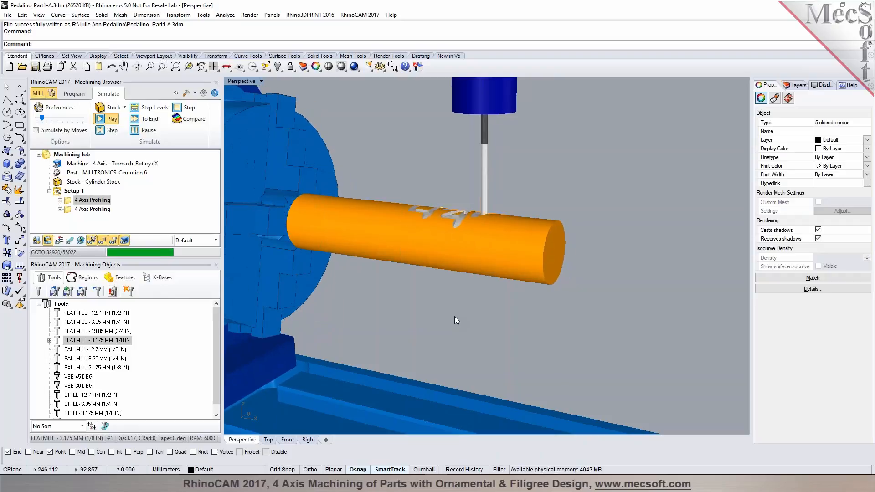
{"action": "scroll", "coordinate": [483, 215], "scroll_direction": "up", "scroll_amount": 5}
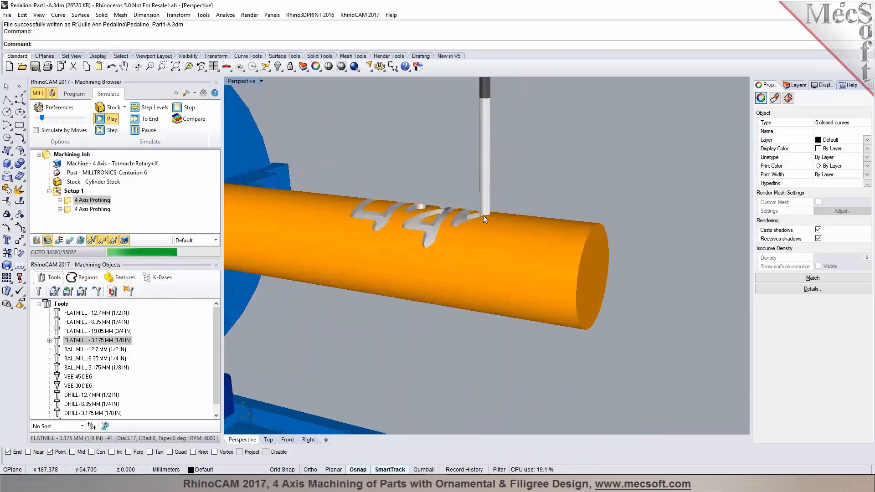
{"action": "scroll", "coordinate": [498, 229], "scroll_direction": "down", "scroll_amount": 5}
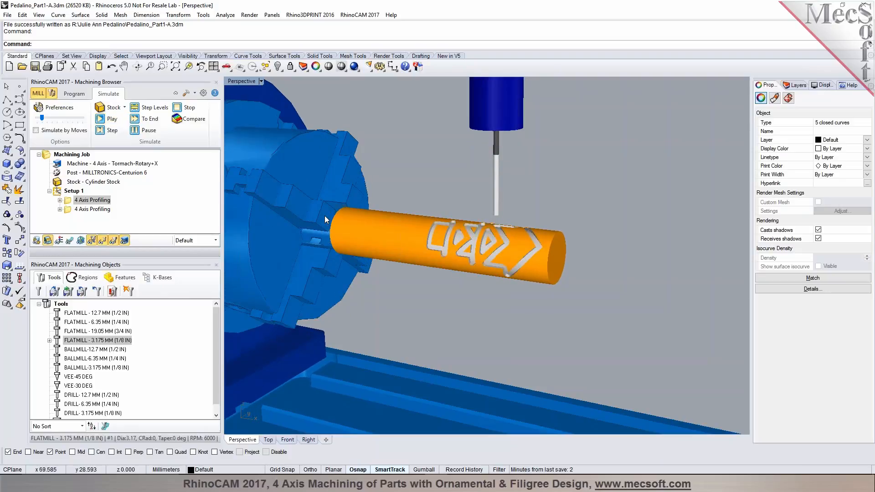
Simulate the second 4 Axis Profiling operation for the outer edge on the machine model, and return to programming mode.
{"action": "left_click", "coordinate": [104, 209]}
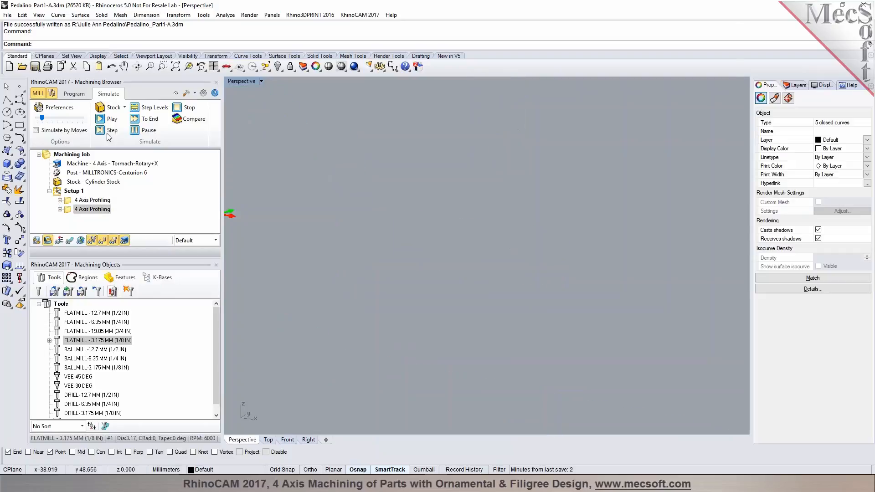
{"action": "left_click", "coordinate": [103, 120]}
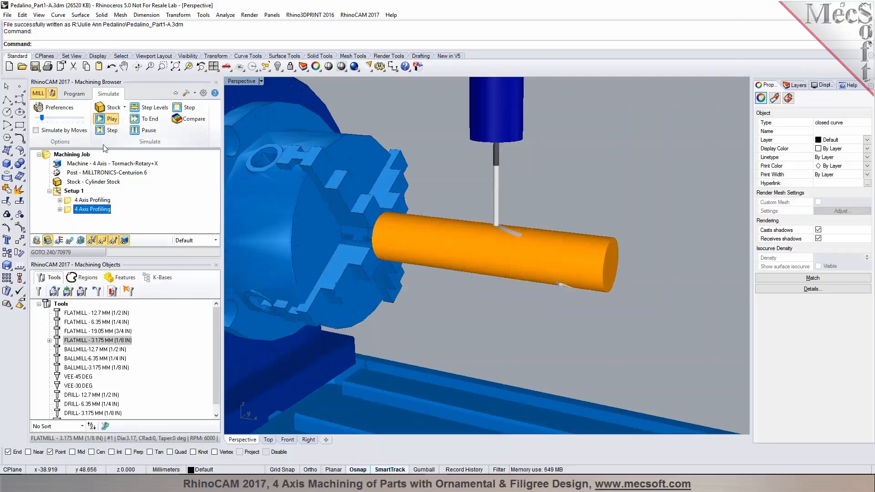
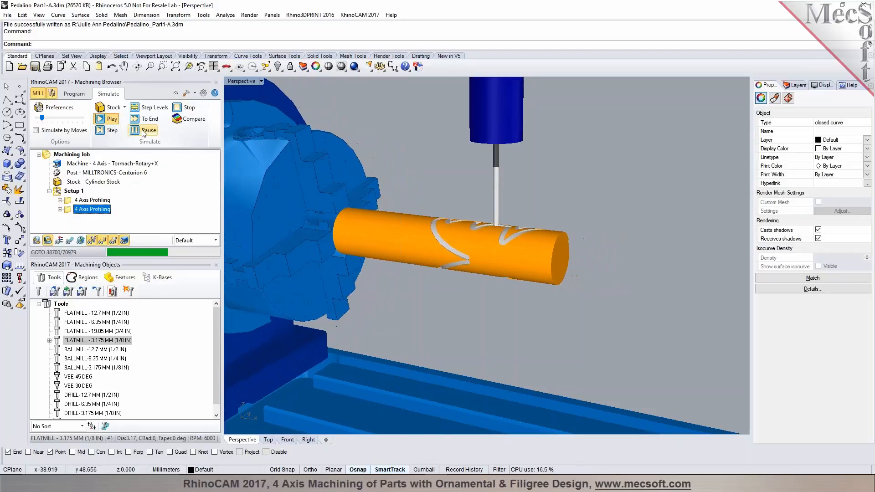
{"action": "left_click", "coordinate": [74, 94]}
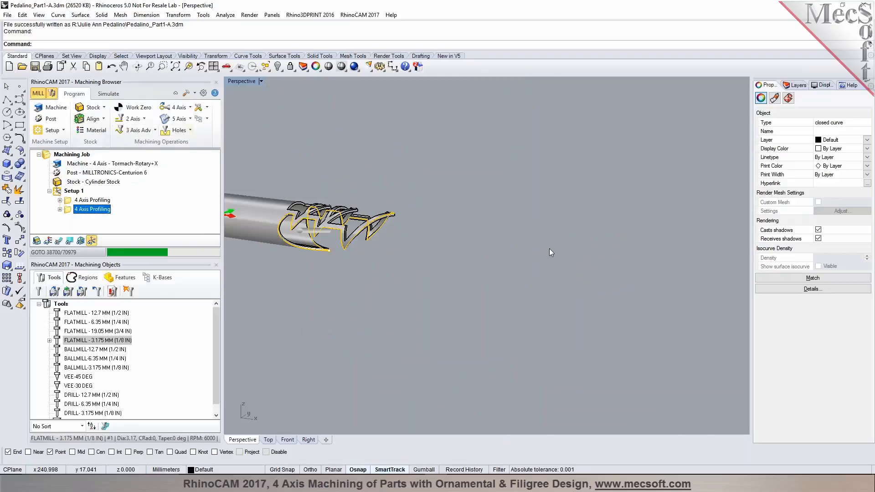
Unhide the hollow tube model and select the Machining Job in place of the second profiling operation.
{"action": "scroll", "coordinate": [575, 246], "scroll_direction": "down", "scroll_amount": 3}
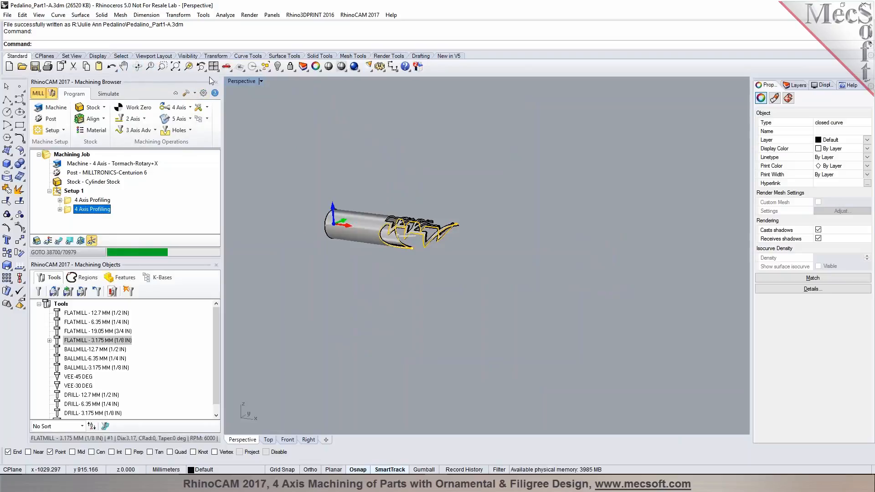
{"action": "right_click", "coordinate": [278, 67]}
{"action": "right_click_drag", "start_coordinate": [246, 250], "coordinate": [602, 234], "text": "shift"}
{"action": "scroll", "coordinate": [602, 233], "scroll_direction": "down", "scroll_amount": 4}
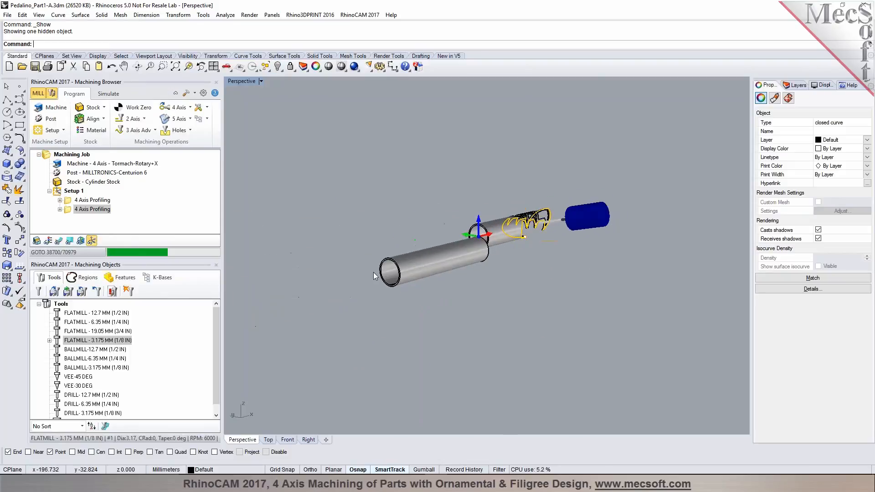
{"action": "left_click", "coordinate": [81, 155]}
{"action": "scroll", "coordinate": [386, 307], "scroll_direction": "up", "scroll_amount": 5}
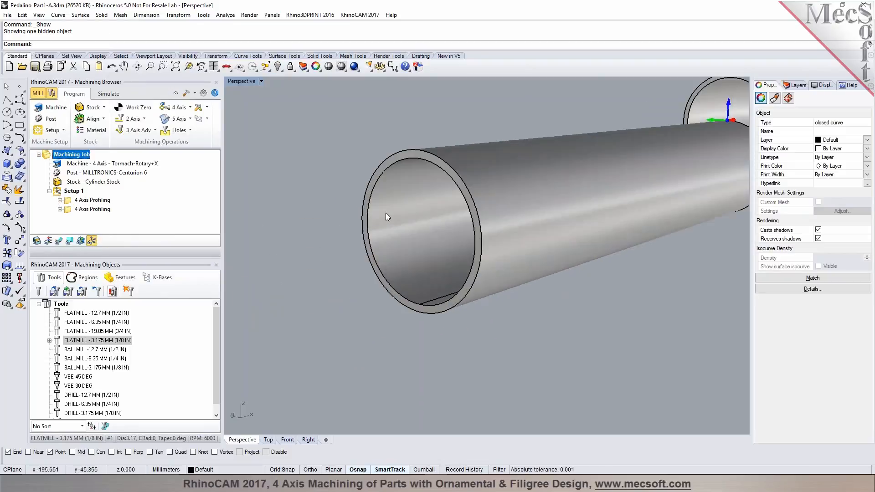
{"action": "scroll", "coordinate": [386, 225], "scroll_direction": "down", "scroll_amount": 4}
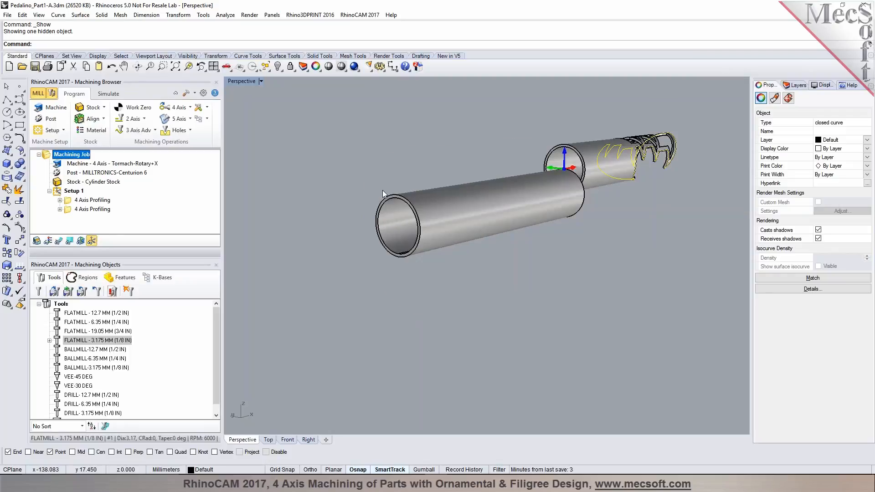
Move the hollow tube from its end circle's center to the origin (0), using only the Cen object snap.
{"action": "left_click_drag", "start_coordinate": [447, 297], "coordinate": [365, 242]}
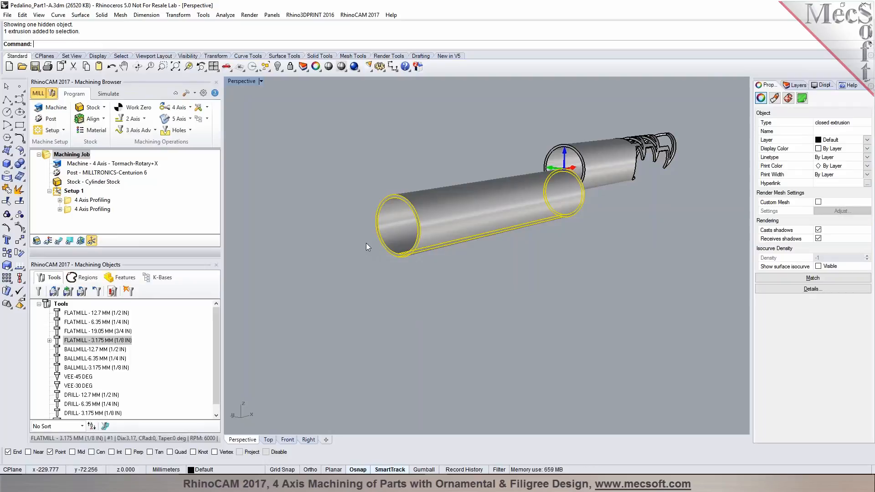
{"action": "key", "text": "Return"}
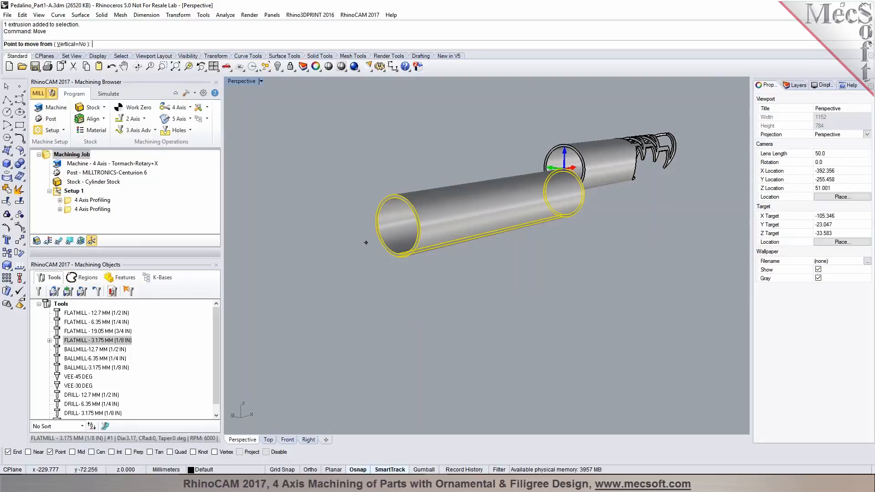
{"action": "left_click", "coordinate": [91, 452]}
{"action": "left_click", "coordinate": [397, 226]}
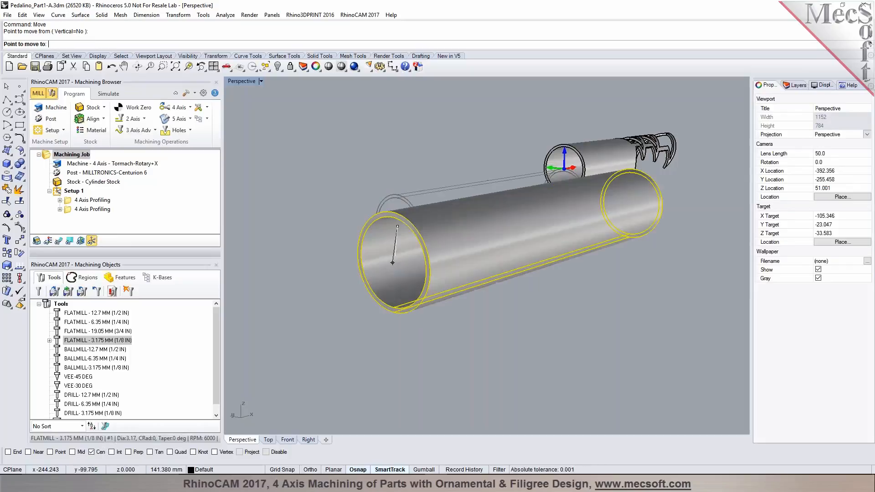
{"action": "key", "text": "Return"}
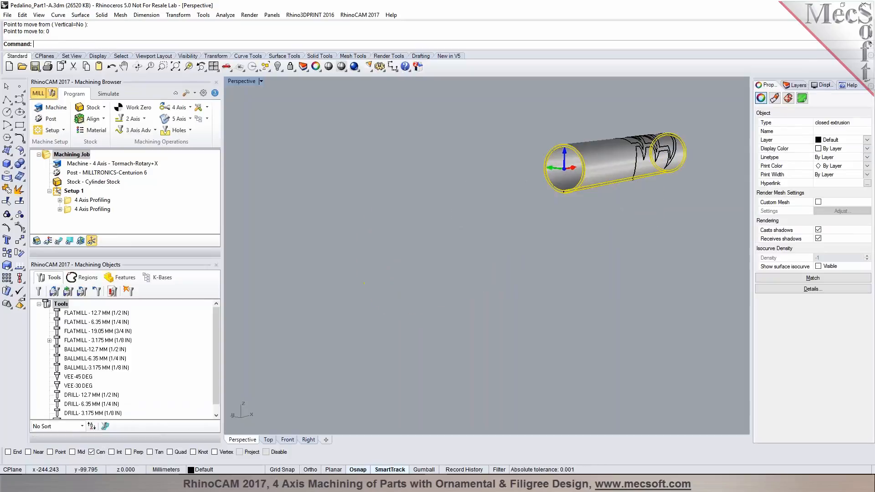
{"action": "left_click", "coordinate": [507, 267]}
Define the stock with Stock from selection using the hollow tube, and hide the tube model.
{"action": "right_click_drag", "start_coordinate": [463, 259], "coordinate": [414, 273]}
{"action": "scroll", "coordinate": [412, 240], "scroll_direction": "down", "scroll_amount": 10}
{"action": "scroll", "coordinate": [577, 262], "scroll_direction": "up", "scroll_amount": 10}
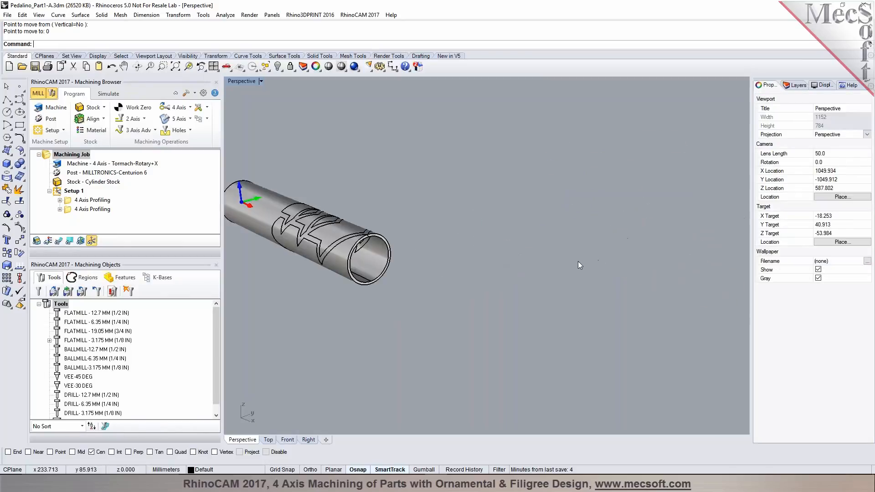
{"action": "scroll", "coordinate": [339, 281], "scroll_direction": "up", "scroll_amount": 7}
{"action": "left_click", "coordinate": [350, 271]}
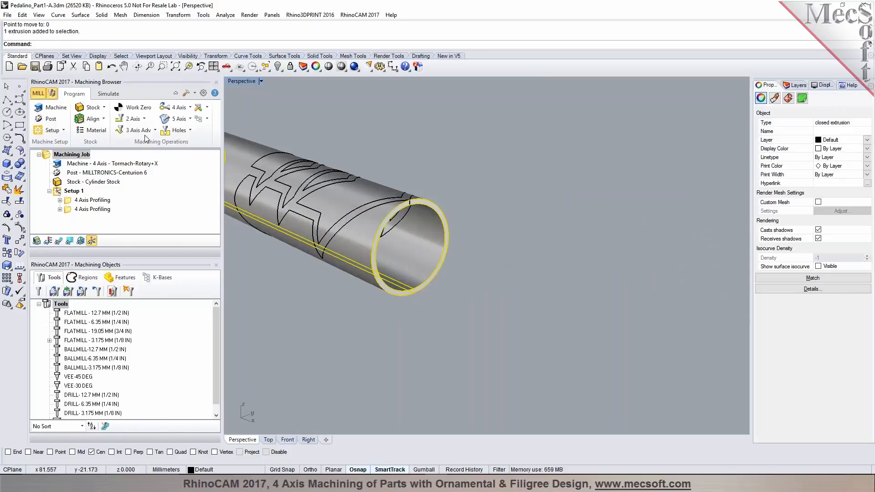
{"action": "left_click", "coordinate": [104, 107]}
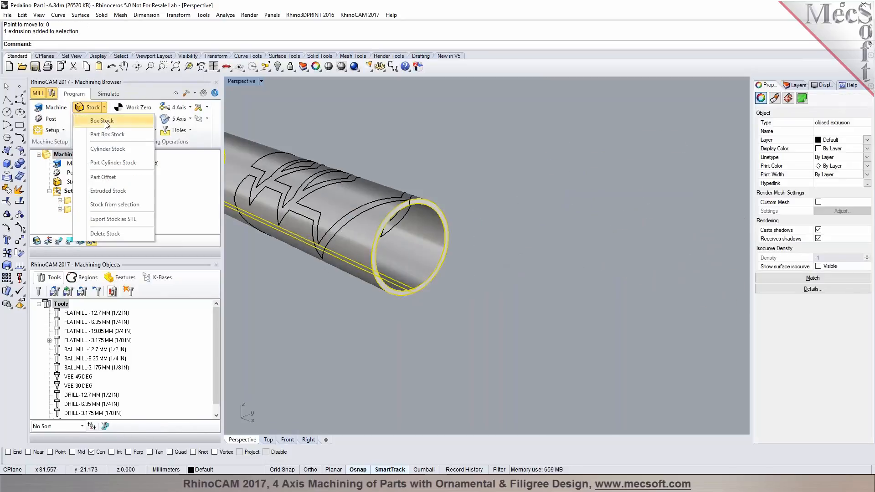
{"action": "left_click", "coordinate": [115, 204]}
{"action": "left_click", "coordinate": [355, 274]}
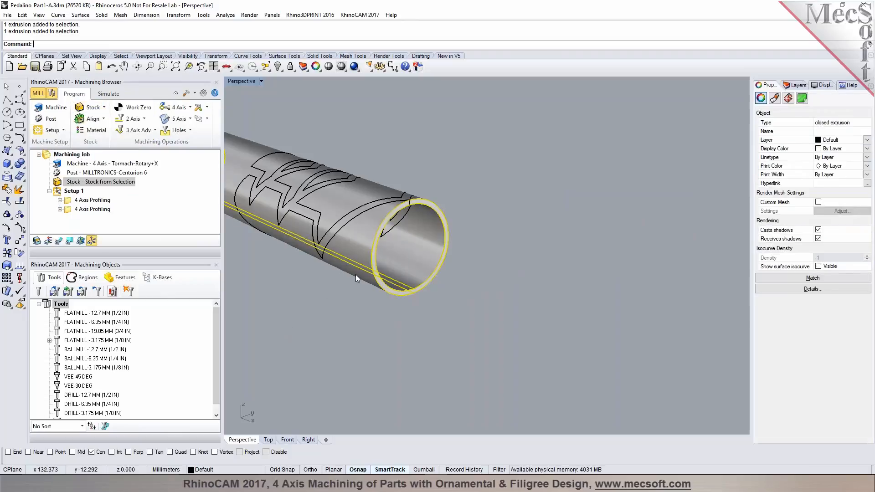
{"action": "key", "text": "ctrl+h"}
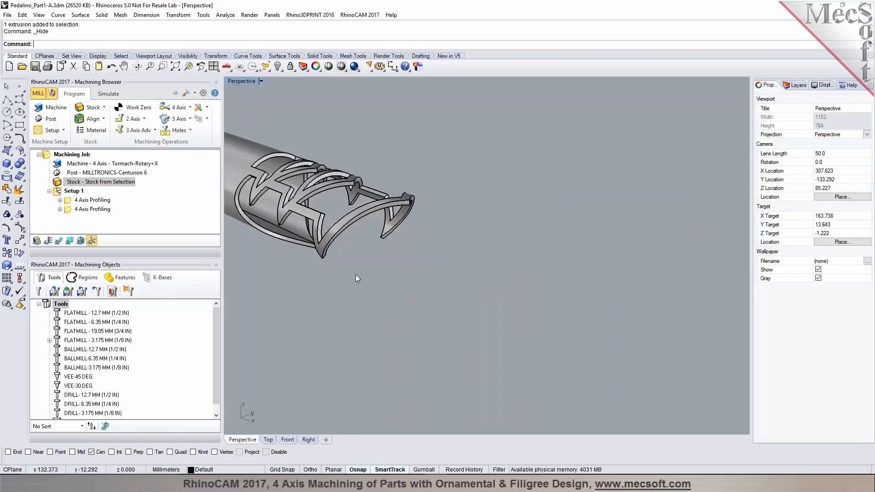
Simulate the first 4 Axis Profiling operation on the hollow tube stock.
{"action": "left_click", "coordinate": [94, 200]}
{"action": "left_click", "coordinate": [109, 94]}
{"action": "scroll", "coordinate": [314, 201], "scroll_direction": "up", "scroll_amount": 2}
{"action": "left_click", "coordinate": [108, 119]}
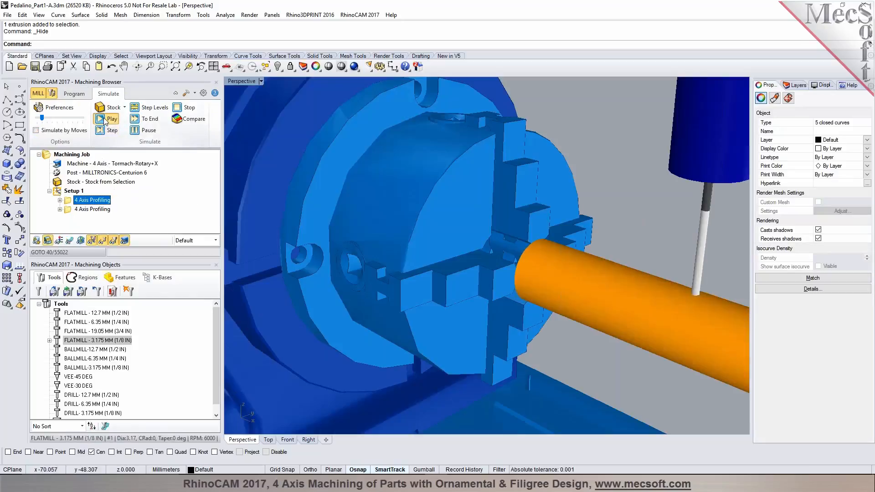
Examine the cut during simulation from the tube's open end and close up around the filigree openings.
{"action": "scroll", "coordinate": [504, 237], "scroll_direction": "up", "scroll_amount": 6}
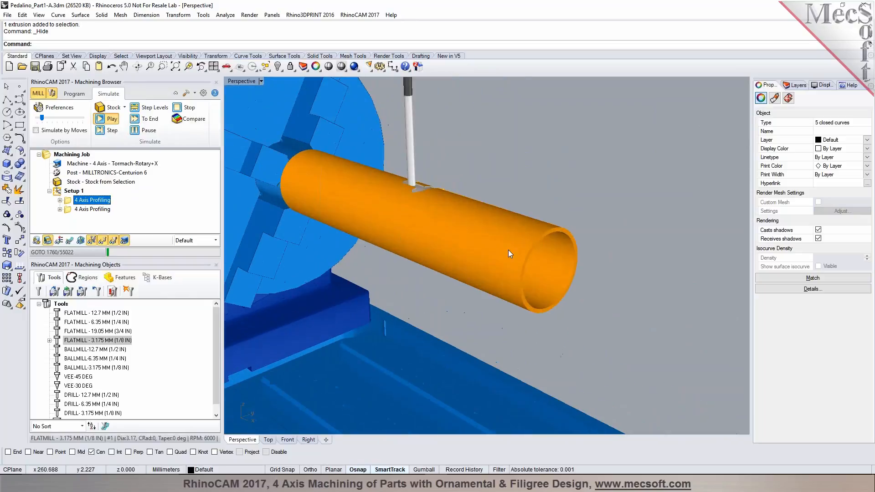
{"action": "right_click_drag", "start_coordinate": [518, 271], "coordinate": [408, 226]}
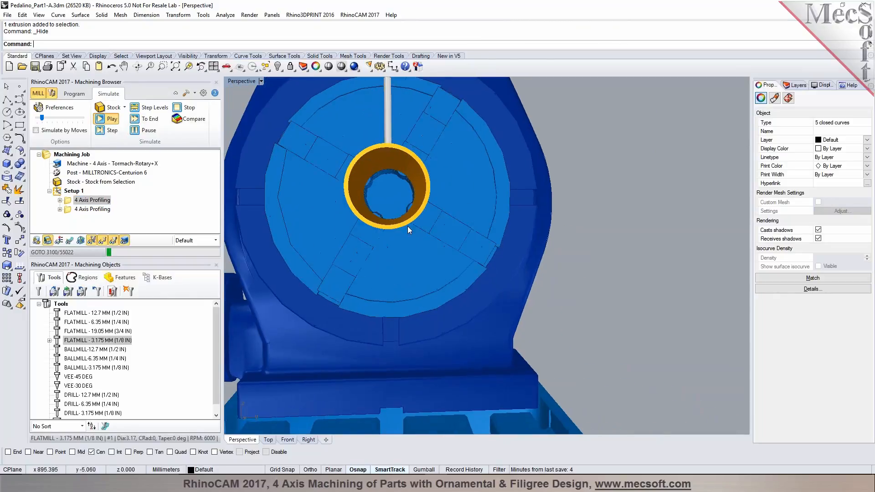
{"action": "scroll", "coordinate": [375, 166], "scroll_direction": "up", "scroll_amount": 4}
{"action": "scroll", "coordinate": [377, 167], "scroll_direction": "down", "scroll_amount": 1}
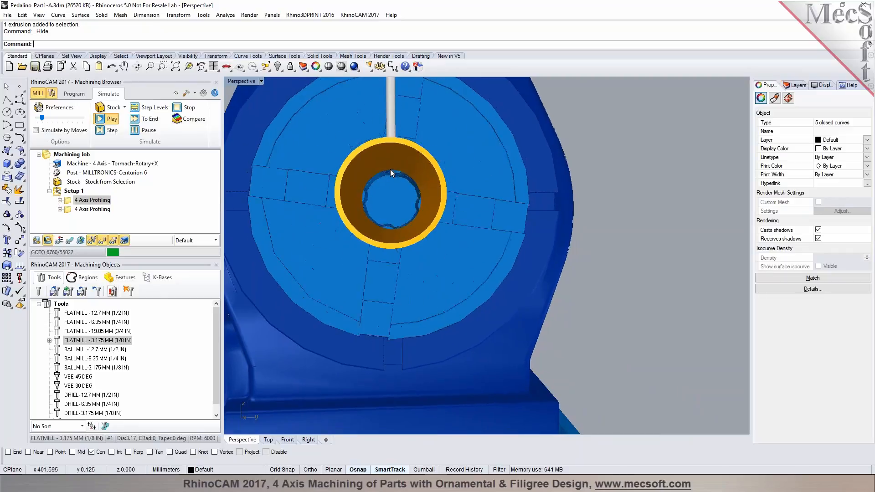
{"action": "scroll", "coordinate": [390, 171], "scroll_direction": "down", "scroll_amount": 3}
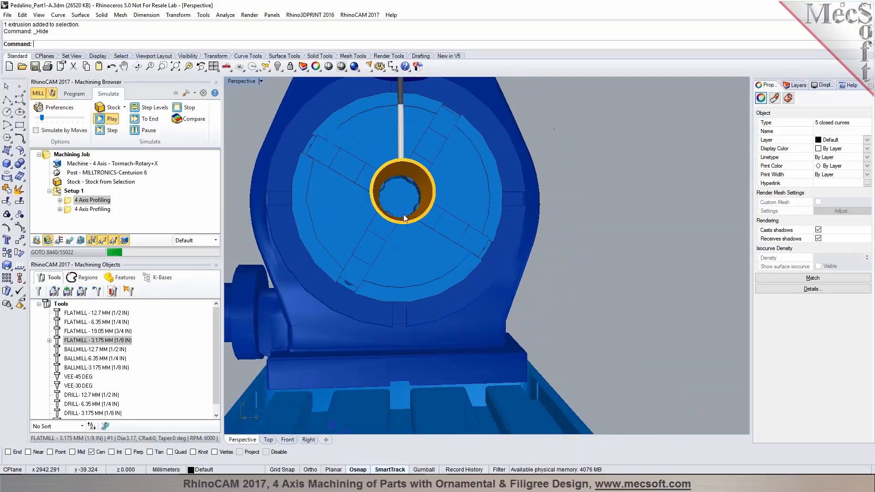
{"action": "right_click_drag", "start_coordinate": [328, 334], "coordinate": [460, 227]}
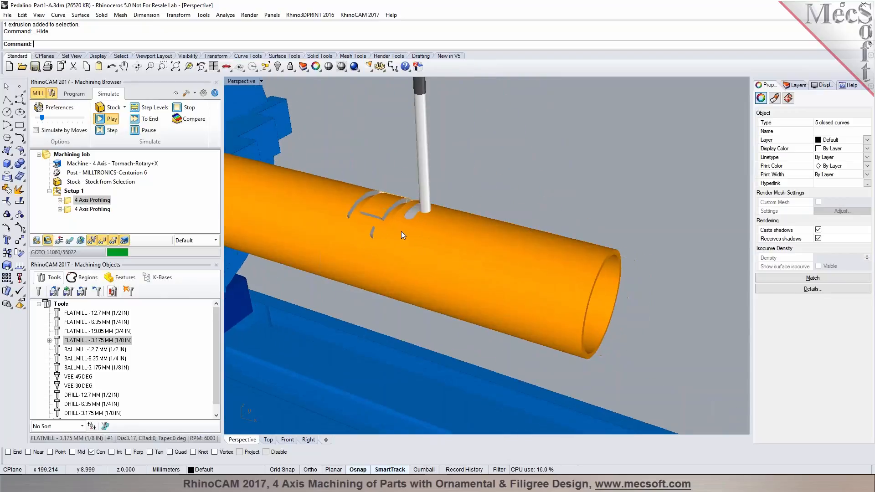
{"action": "scroll", "coordinate": [383, 231], "scroll_direction": "up", "scroll_amount": 5}
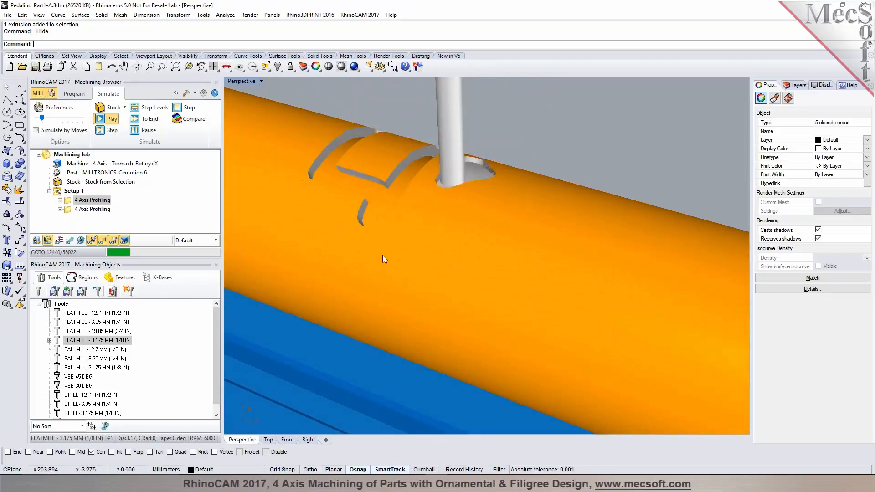
{"action": "scroll", "coordinate": [451, 228], "scroll_direction": "down", "scroll_amount": 6}
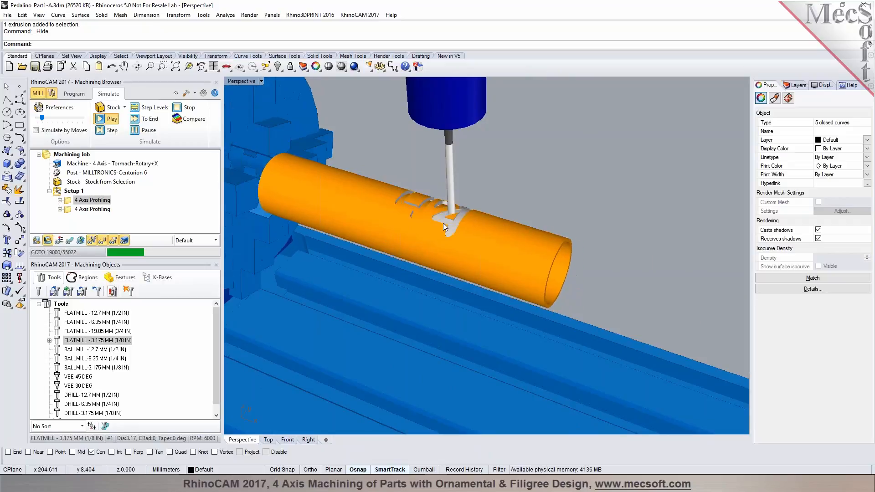
Pause the simulation, turn off the machine model display and return to programming mode.
{"action": "left_click", "coordinate": [147, 130]}
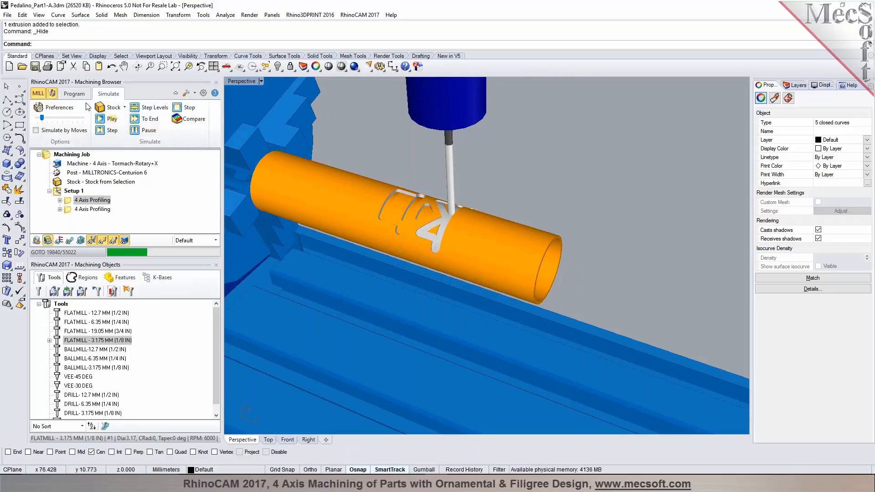
{"action": "left_click", "coordinate": [124, 240]}
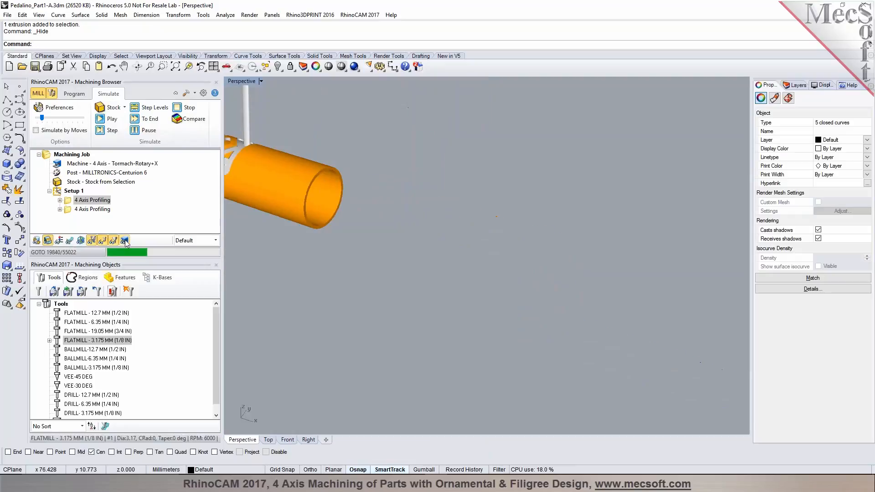
{"action": "left_click", "coordinate": [73, 94]}
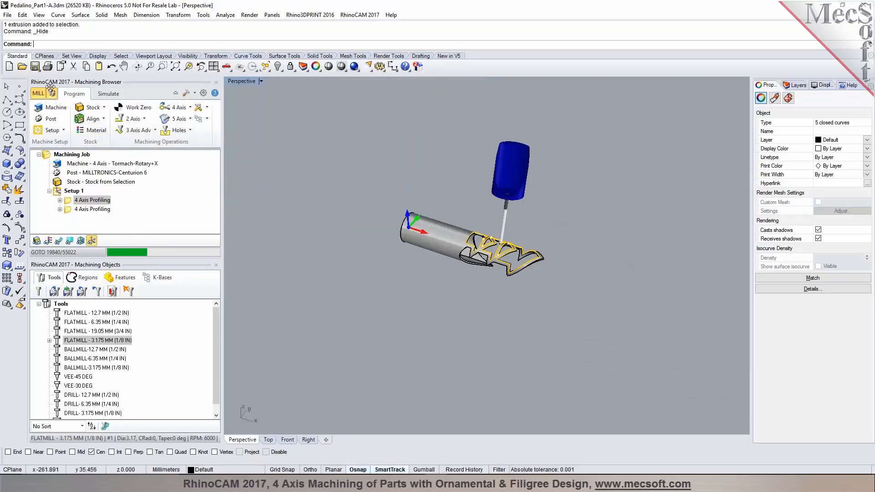
Save the current part file, open Pedalino_Part2.3dm and dismiss its document notes.
{"action": "left_click", "coordinate": [35, 66]}
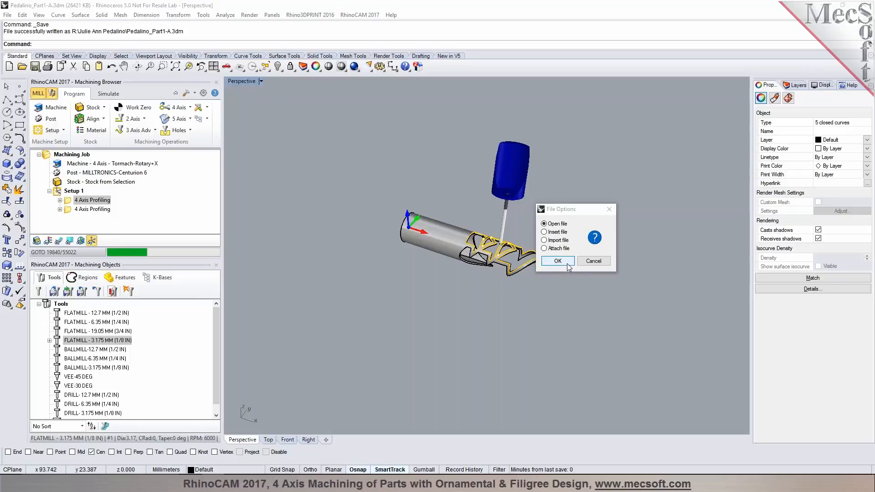
{"action": "left_click", "coordinate": [566, 263]}
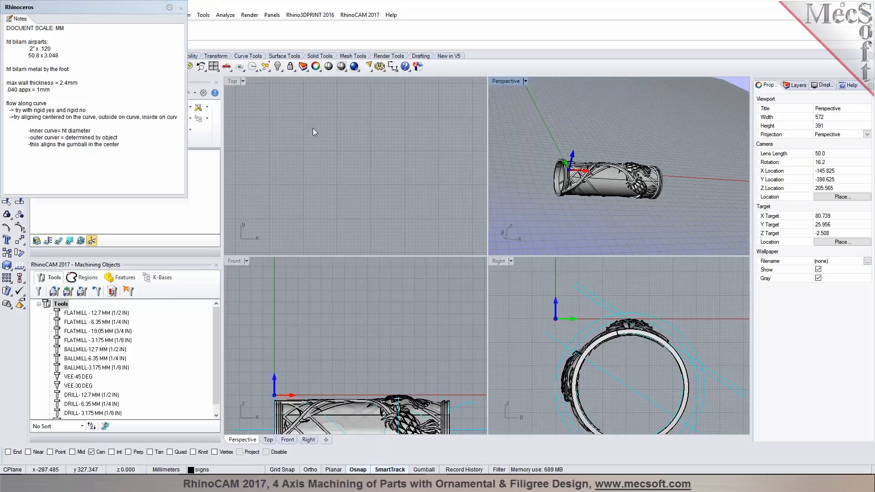
{"action": "left_click", "coordinate": [181, 9]}
{"action": "right_click_drag", "start_coordinate": [545, 198], "coordinate": [595, 205]}
{"action": "scroll", "coordinate": [595, 205], "scroll_direction": "up", "scroll_amount": 5}
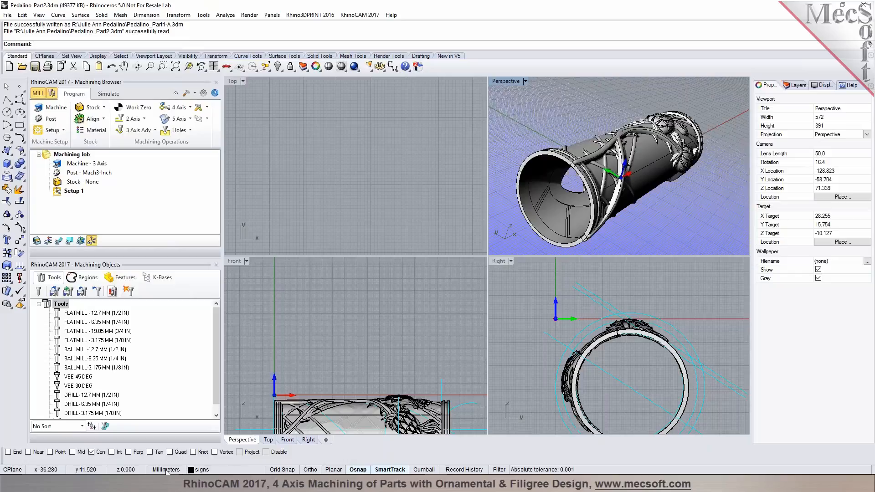
Fit the model in all four viewports, set the Perspective viewport to Shaded display and maximize it.
{"action": "left_click", "coordinate": [214, 67]}
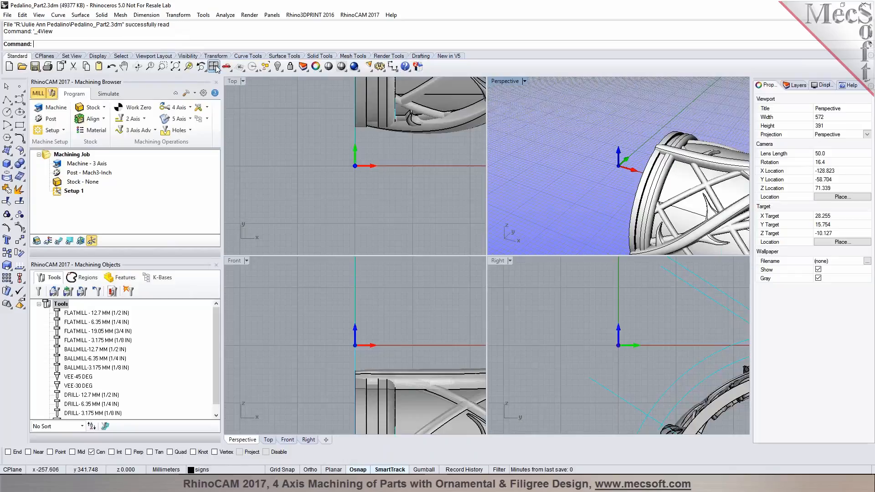
{"action": "key", "text": "ctrl+shift+e"}
{"action": "left_click", "coordinate": [524, 81]}
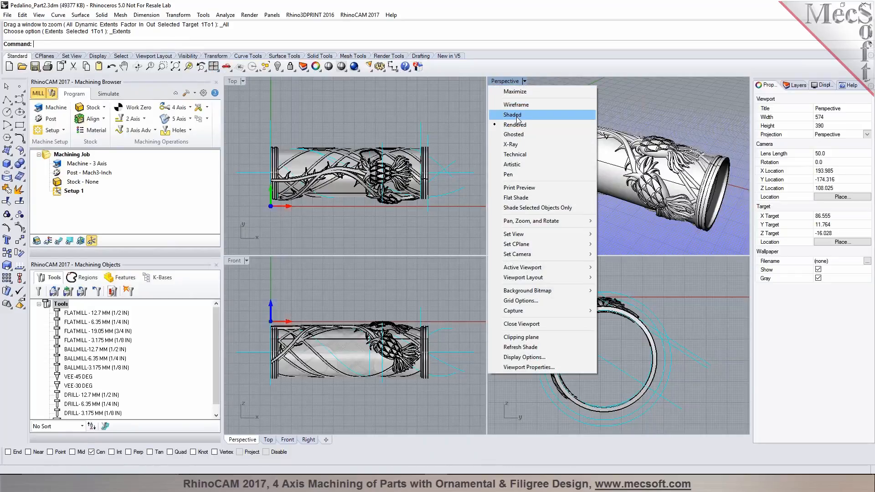
{"action": "left_click", "coordinate": [518, 117]}
{"action": "left_click", "coordinate": [524, 81]}
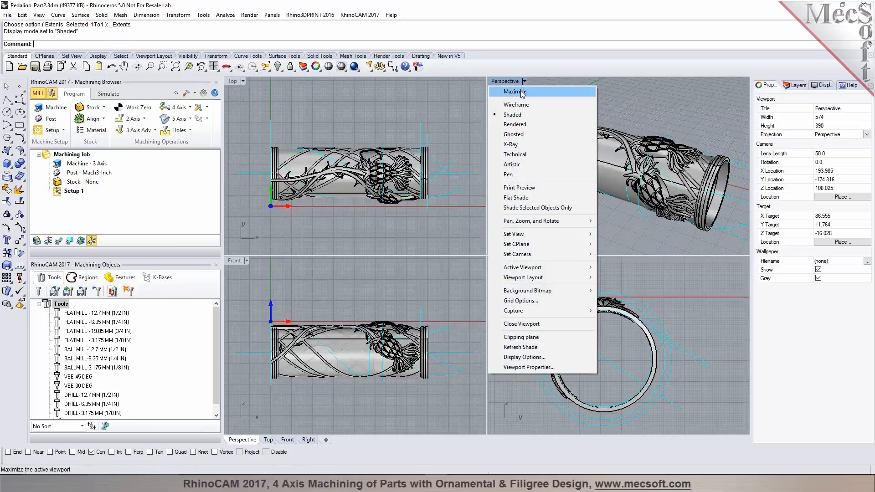
{"action": "left_click", "coordinate": [522, 95]}
{"action": "right_click_drag", "start_coordinate": [304, 249], "coordinate": [595, 220]}
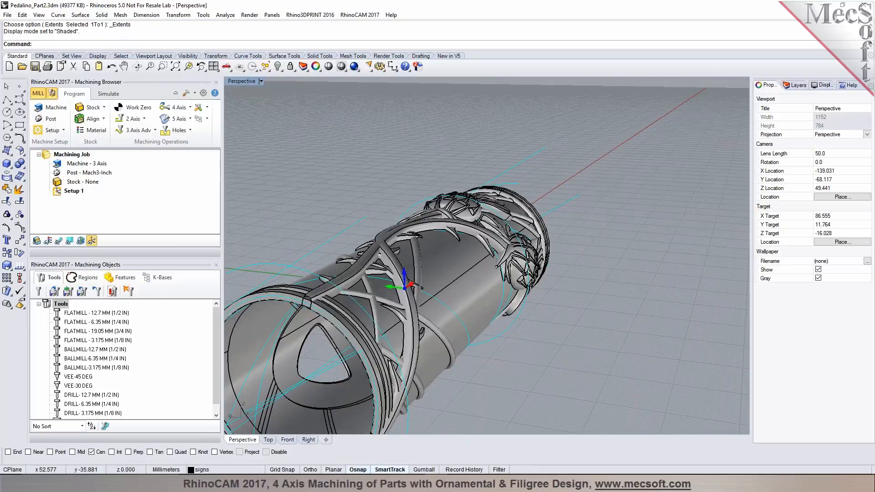
{"action": "scroll", "coordinate": [492, 201], "scroll_direction": "down", "scroll_amount": 7}
{"action": "scroll", "coordinate": [433, 251], "scroll_direction": "up", "scroll_amount": 5}
{"action": "right_click_drag", "start_coordinate": [464, 271], "coordinate": [392, 279]}
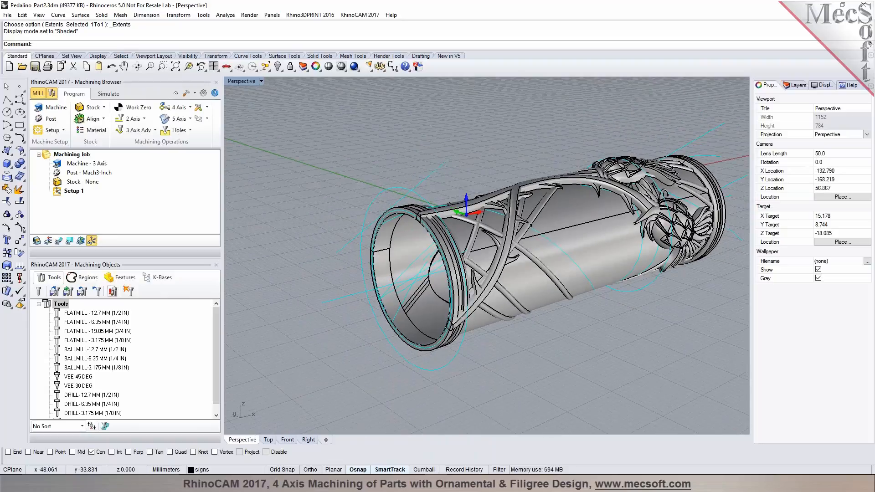
Move all of the model's geometry from the centre of the tube's open end to the origin at 0.
{"action": "key", "text": "ctrl+a"}
{"action": "scroll", "coordinate": [395, 274], "scroll_direction": "up", "scroll_amount": 3}
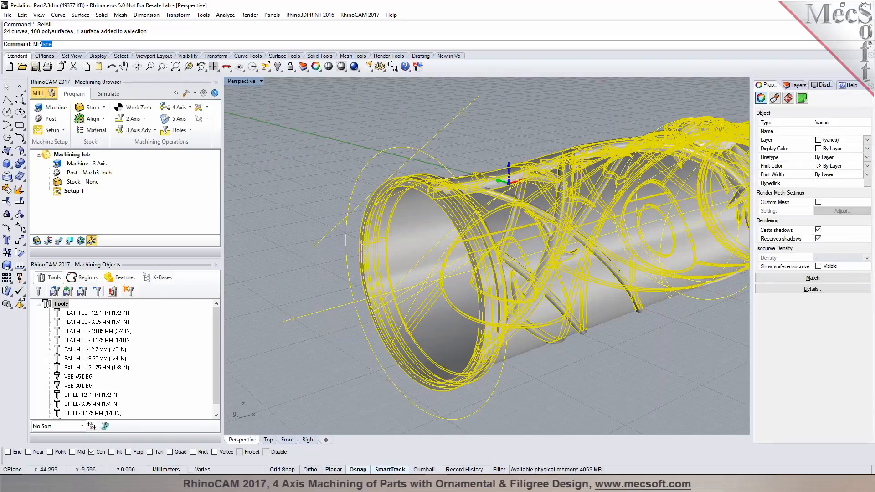
{"action": "key", "text": "BackSpace"}
{"action": "key", "text": "BackSpace"}
{"action": "type", "text": "Ov"}
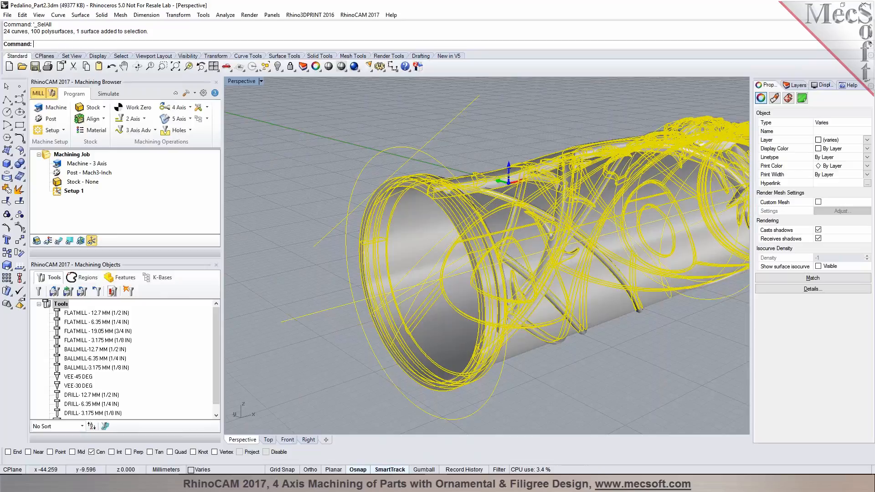
{"action": "type", "text": "ove"}
{"action": "key", "text": "Return"}
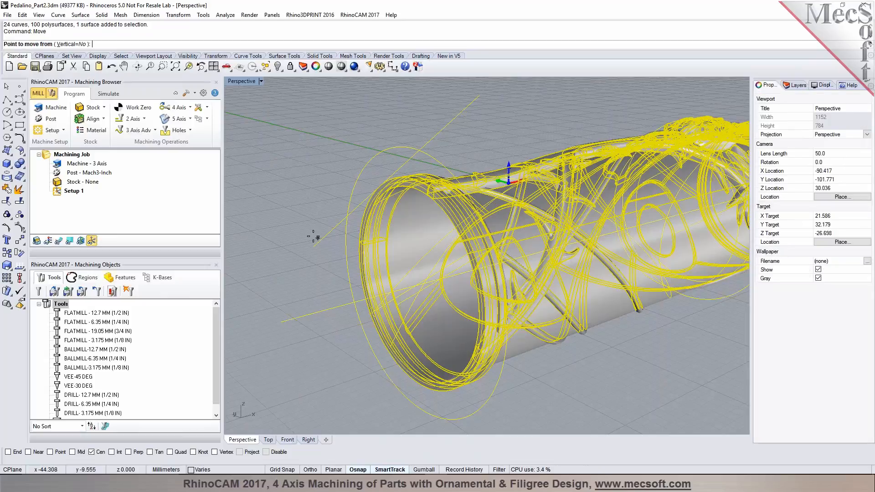
{"action": "left_click", "coordinate": [430, 396]}
{"action": "scroll", "coordinate": [430, 396], "scroll_direction": "up", "scroll_amount": 5}
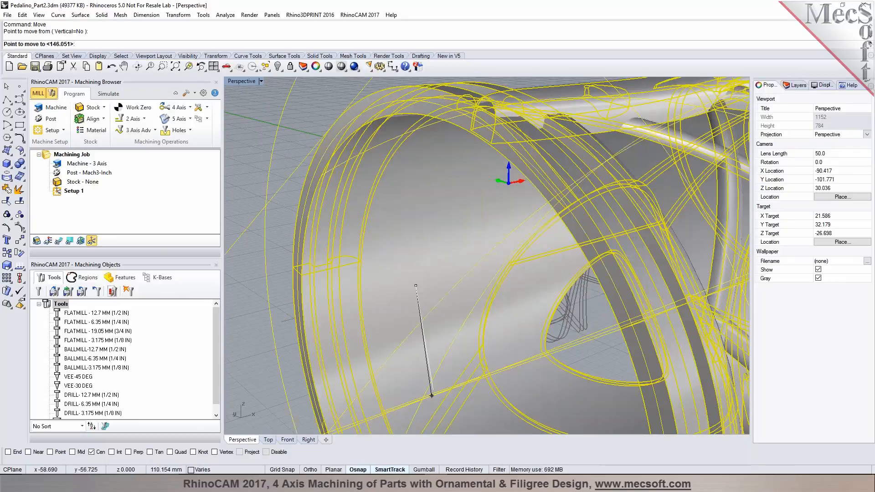
{"action": "key", "text": "Return"}
Hide the curves layer and check the tube's placement around the origin from its open end.
{"action": "scroll", "coordinate": [392, 369], "scroll_direction": "down", "scroll_amount": 6}
{"action": "left_click", "coordinate": [398, 299]}
{"action": "right_click_drag", "start_coordinate": [398, 299], "coordinate": [306, 256]}
{"action": "scroll", "coordinate": [304, 254], "scroll_direction": "down", "scroll_amount": 6}
{"action": "scroll", "coordinate": [447, 283], "scroll_direction": "up", "scroll_amount": 5}
{"action": "right_click_drag", "start_coordinate": [469, 326], "coordinate": [487, 330]}
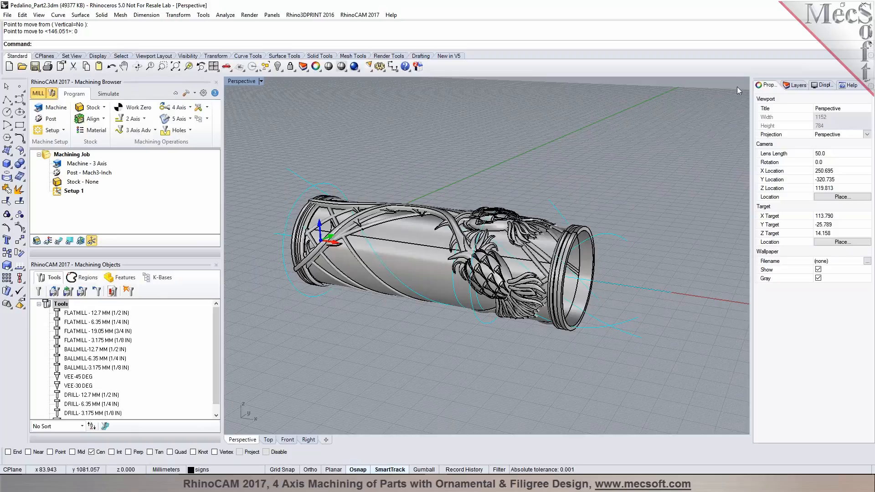
{"action": "left_click", "coordinate": [795, 85]}
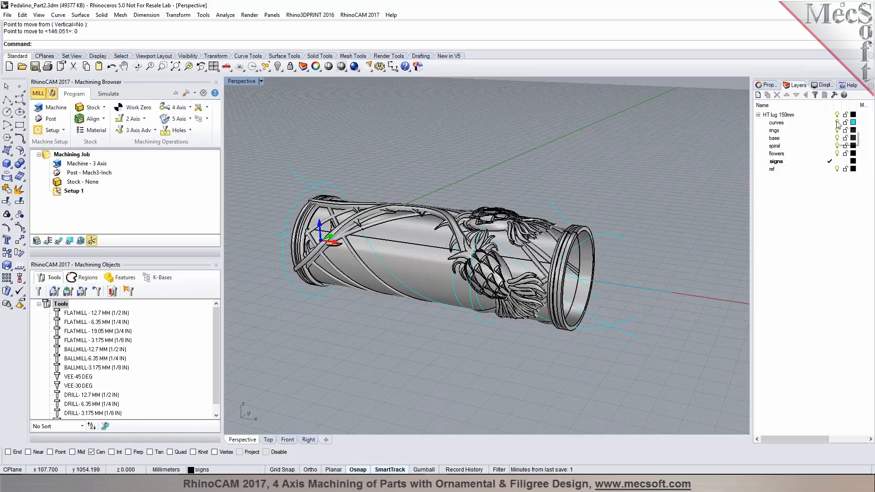
{"action": "left_click", "coordinate": [838, 123]}
{"action": "right_click_drag", "start_coordinate": [337, 248], "coordinate": [337, 296]}
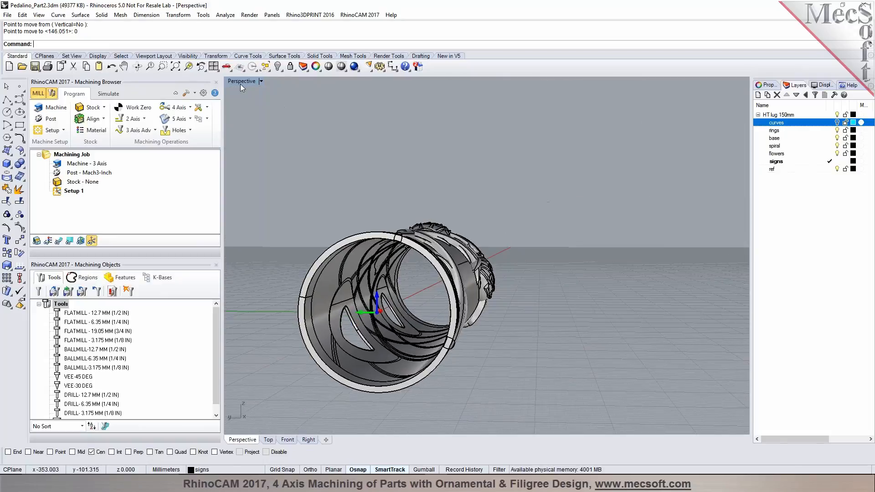
{"action": "scroll", "coordinate": [353, 334], "scroll_direction": "up", "scroll_amount": 2}
{"action": "right_click_drag", "start_coordinate": [353, 334], "coordinate": [387, 255]}
Fit the model in the four-viewport layout and maximize the Right viewport, framing the tube's end ring.
{"action": "left_click", "coordinate": [213, 68]}
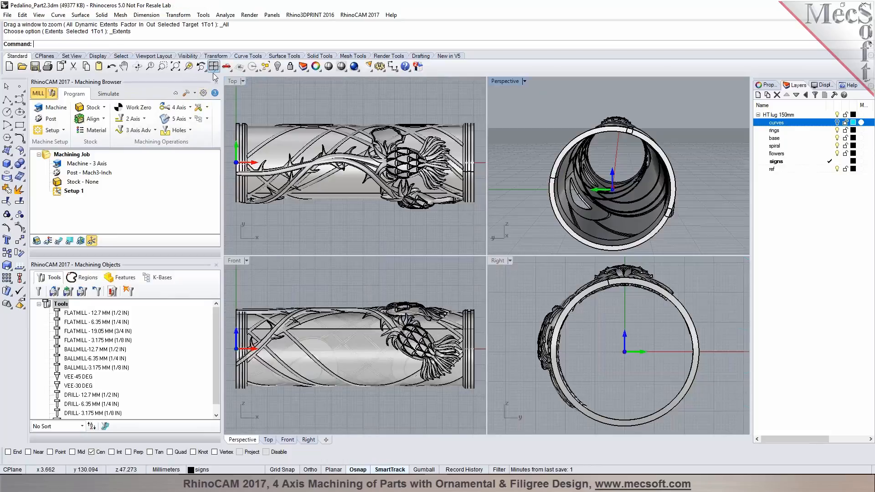
{"action": "scroll", "coordinate": [668, 323], "scroll_direction": "up", "scroll_amount": 4}
{"action": "scroll", "coordinate": [583, 291], "scroll_direction": "down", "scroll_amount": 4}
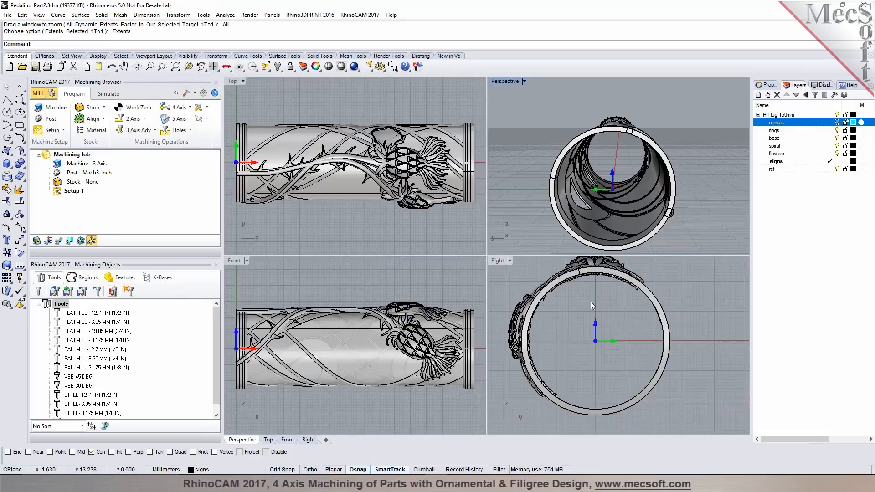
{"action": "left_click", "coordinate": [510, 261]}
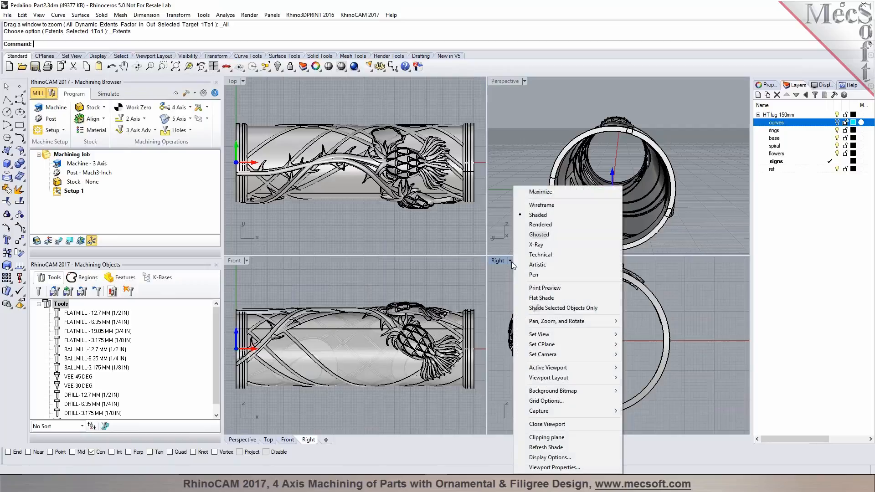
{"action": "left_click", "coordinate": [540, 191]}
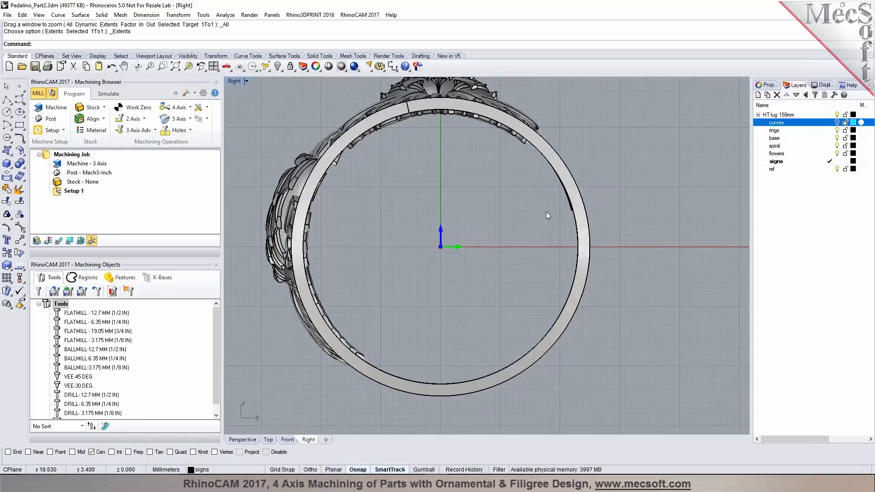
{"action": "scroll", "coordinate": [472, 246], "scroll_direction": "down", "scroll_amount": 4}
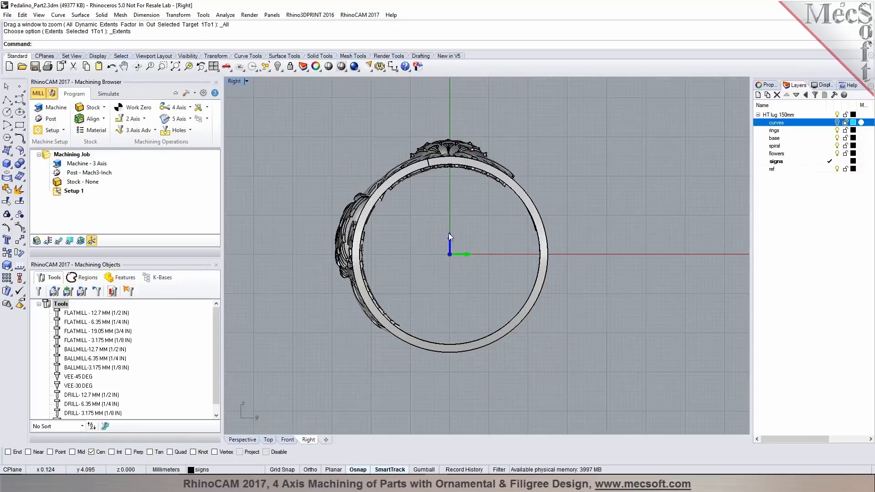
{"action": "scroll", "coordinate": [431, 169], "scroll_direction": "up", "scroll_amount": 2}
{"action": "scroll", "coordinate": [431, 169], "scroll_direction": "up", "scroll_amount": 2}
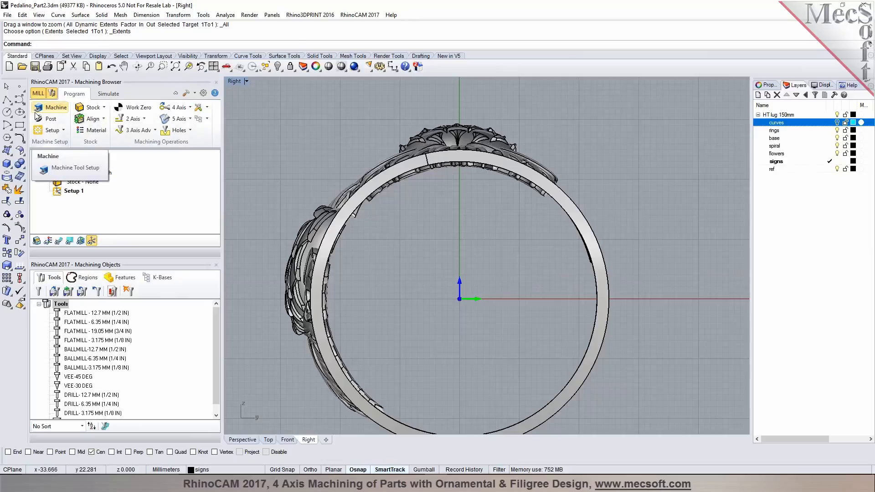
Draw a circle of diameter 43 mm centred on the origin inside the tube's end ring.
{"action": "left_click", "coordinate": [7, 112]}
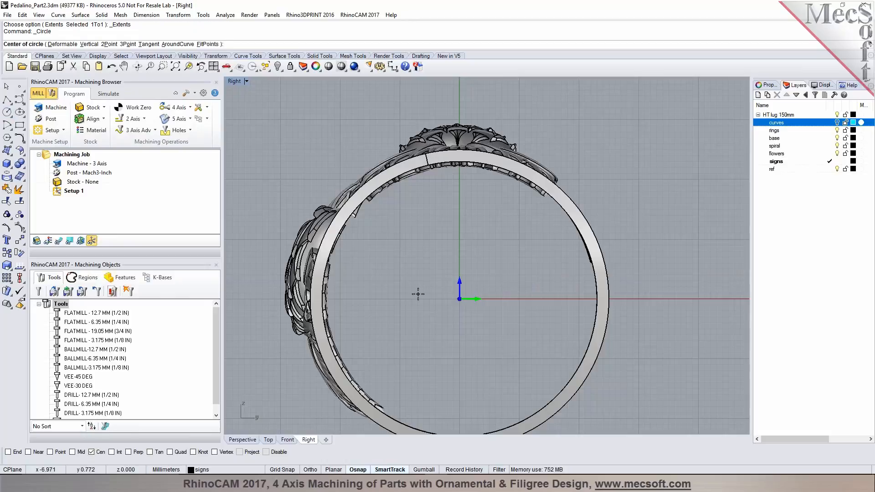
{"action": "type", "text": "0"}
{"action": "key", "text": "Return"}
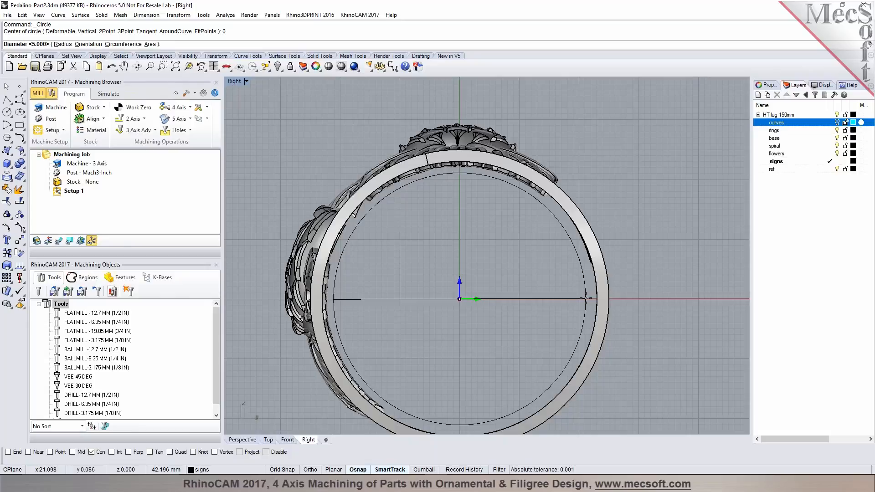
{"action": "type", "text": "43"}
{"action": "key", "text": "Return"}
Extrude the 43 mm circle straight as an open surface about 150 mm to the tube's far end.
{"action": "left_click", "coordinate": [586, 298]}
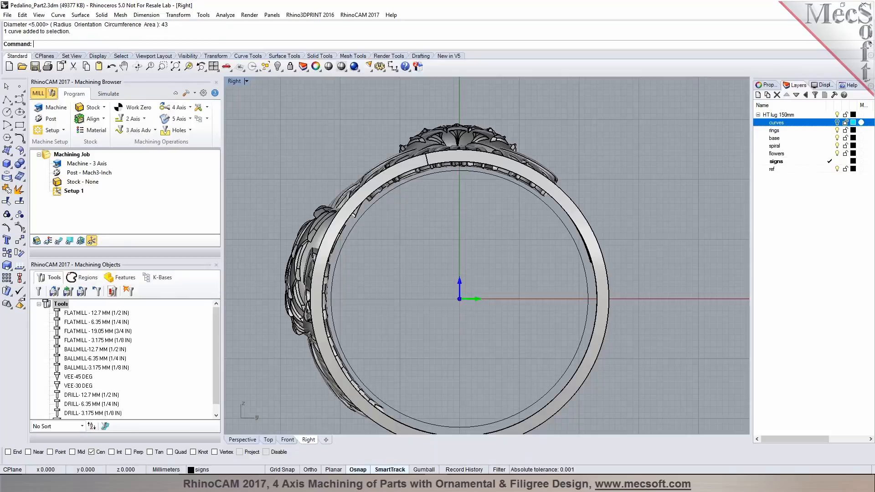
{"action": "left_click", "coordinate": [268, 440]}
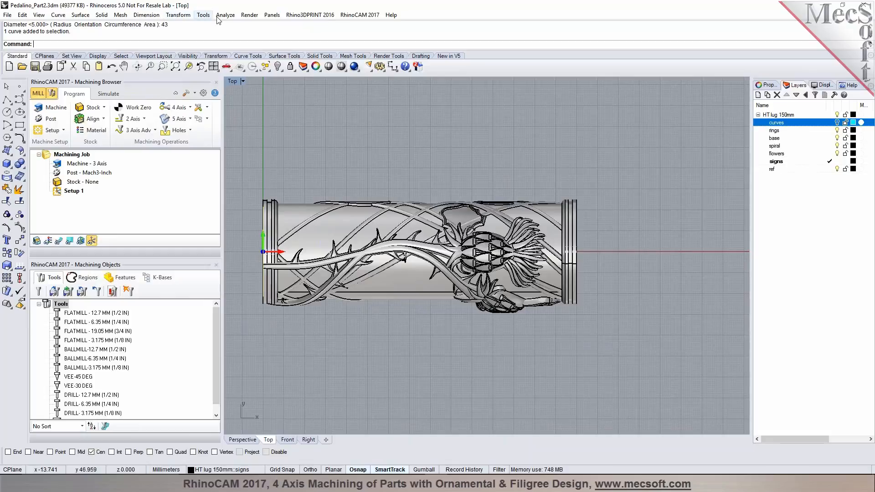
{"action": "left_click", "coordinate": [80, 14]}
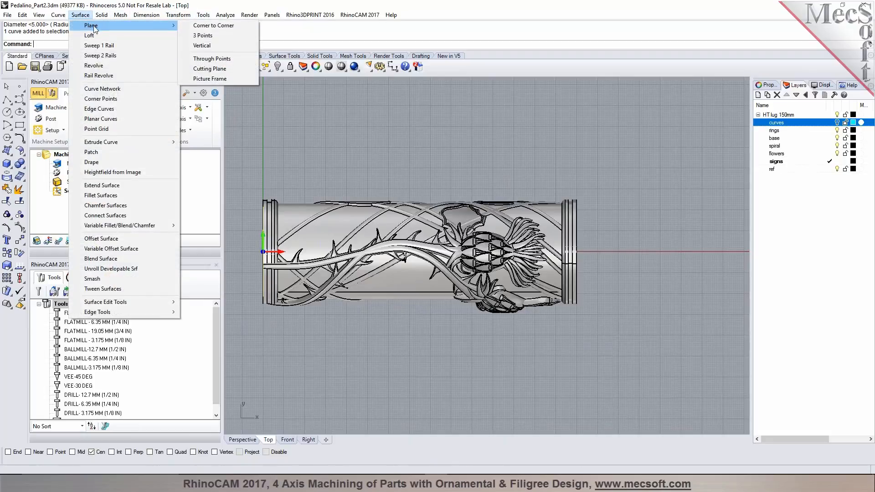
{"action": "left_click", "coordinate": [187, 144]}
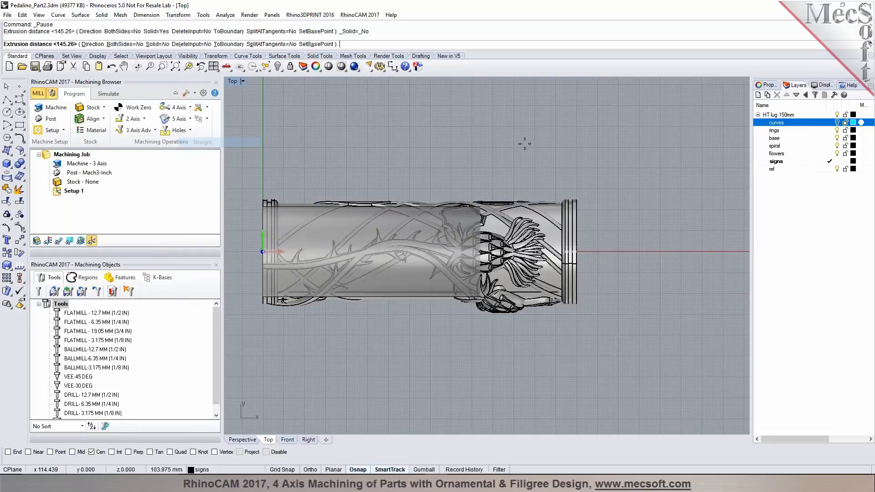
{"action": "left_click", "coordinate": [577, 246]}
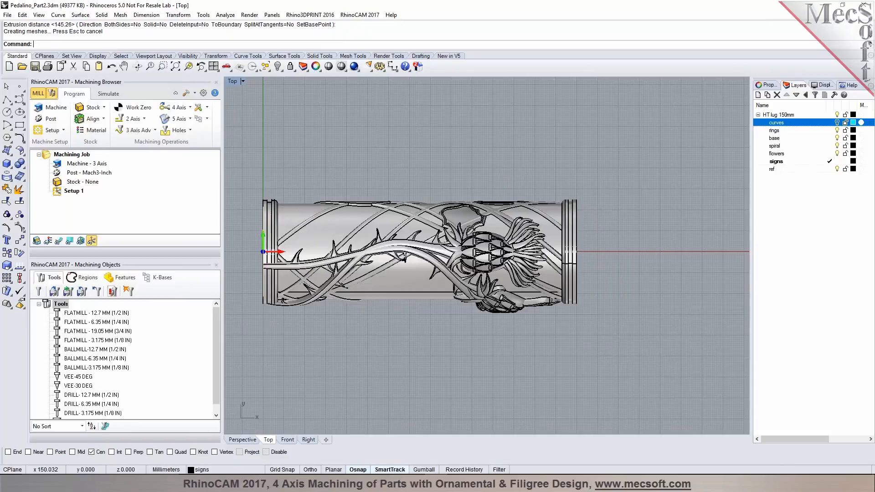
Examine the tube and its openings with the extruded inner cylinder from several sides in the Perspective view.
{"action": "left_click", "coordinate": [243, 439]}
{"action": "left_click", "coordinate": [288, 336]}
{"action": "right_click_drag", "start_coordinate": [288, 336], "coordinate": [497, 338]}
{"action": "scroll", "coordinate": [478, 313], "scroll_direction": "down", "scroll_amount": 7}
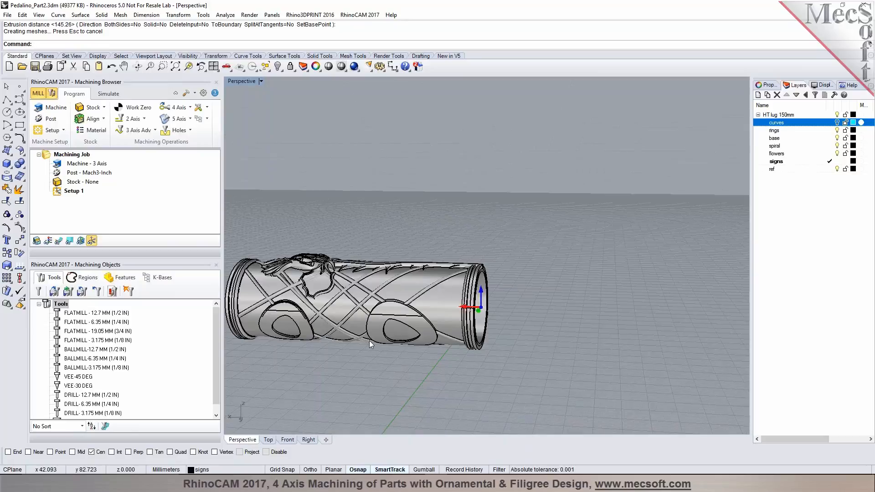
{"action": "scroll", "coordinate": [369, 340], "scroll_direction": "up", "scroll_amount": 7}
{"action": "right_click_drag", "start_coordinate": [369, 340], "coordinate": [332, 294]}
{"action": "scroll", "coordinate": [332, 295], "scroll_direction": "down", "scroll_amount": 6}
{"action": "right_click_drag", "start_coordinate": [460, 318], "coordinate": [296, 309]}
{"action": "scroll", "coordinate": [296, 309], "scroll_direction": "up", "scroll_amount": 3}
{"action": "scroll", "coordinate": [296, 307], "scroll_direction": "down", "scroll_amount": 6}
{"action": "scroll", "coordinate": [362, 316], "scroll_direction": "up", "scroll_amount": 4}
{"action": "right_click_drag", "start_coordinate": [357, 348], "coordinate": [378, 352]}
Define the machine tool as a 4 Axis machine with Table configuration and rotary axis +X.
{"action": "left_click", "coordinate": [51, 107]}
{"action": "left_click", "coordinate": [92, 139]}
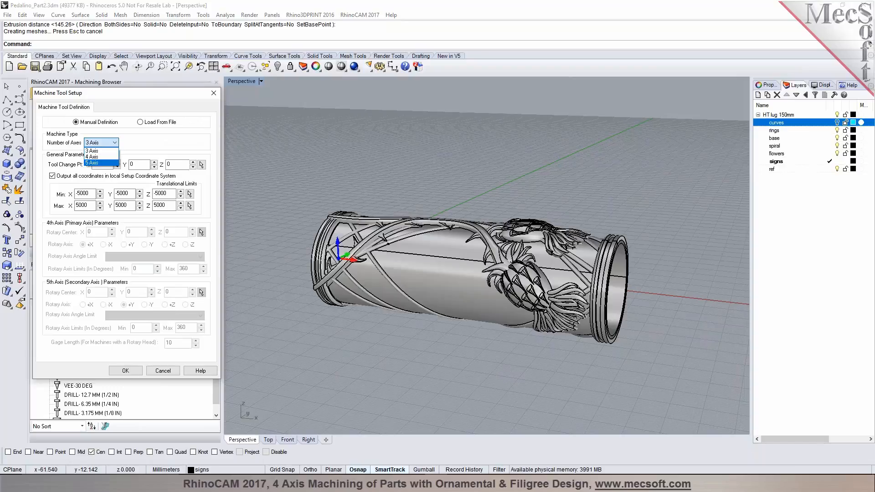
{"action": "left_click", "coordinate": [98, 157]}
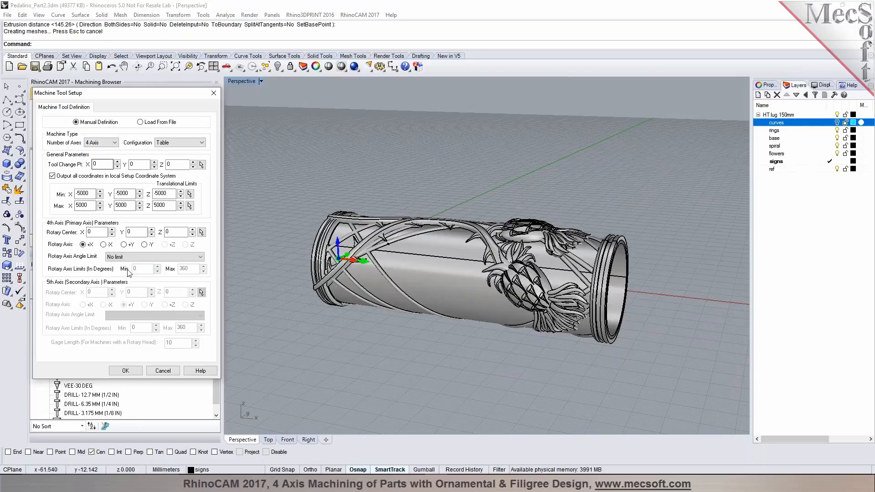
{"action": "left_click", "coordinate": [125, 370]}
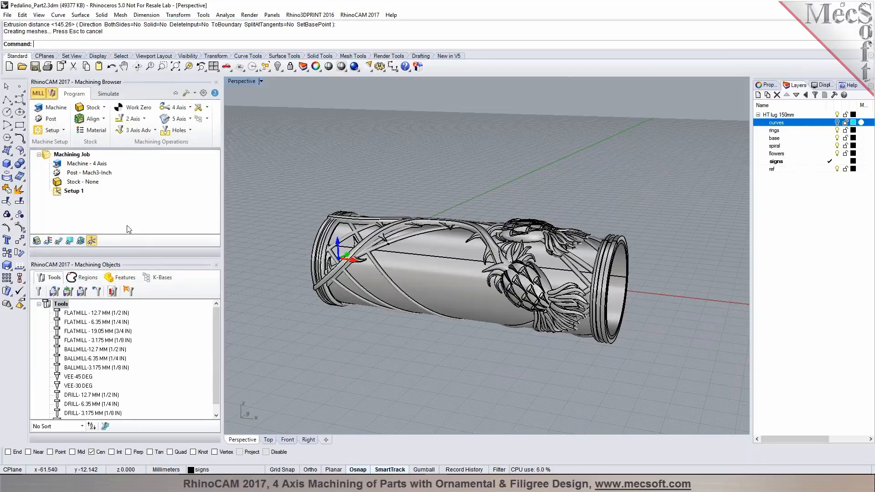
Start a cylinder stock along the X axis, copy the model's bounding cylinder, and check its fit around the flowers in the Front view.
{"action": "left_click", "coordinate": [104, 107]}
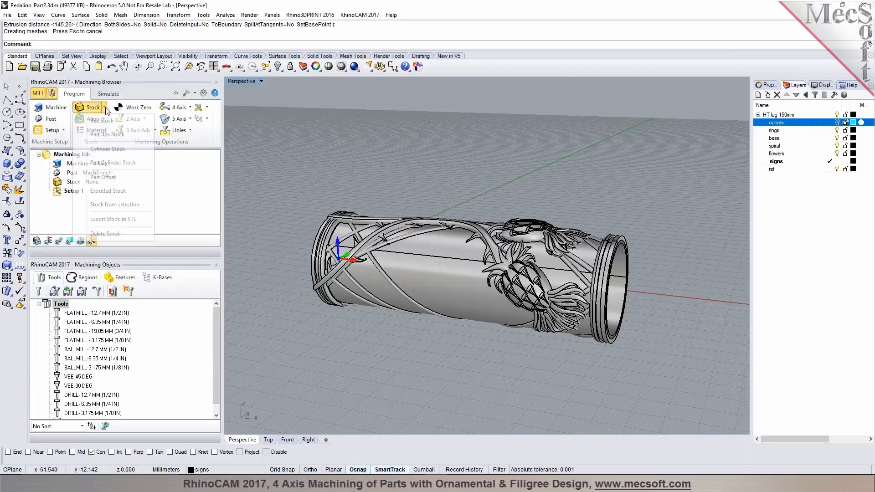
{"action": "left_click", "coordinate": [103, 149]}
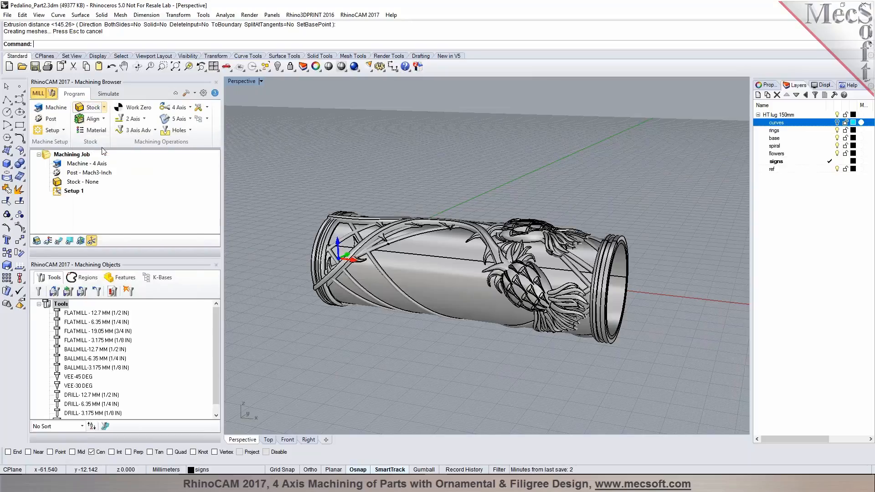
{"action": "left_click", "coordinate": [117, 282]}
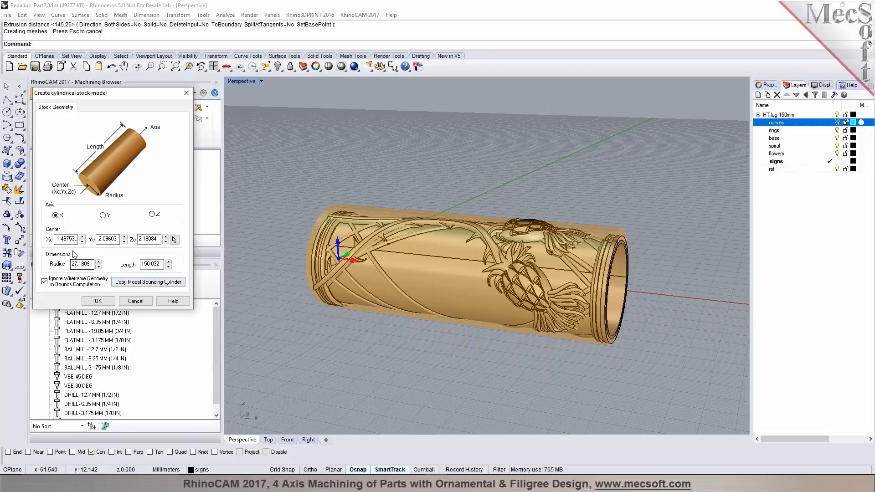
{"action": "left_click_drag", "start_coordinate": [92, 268], "coordinate": [61, 269]}
{"action": "left_click", "coordinate": [287, 439]}
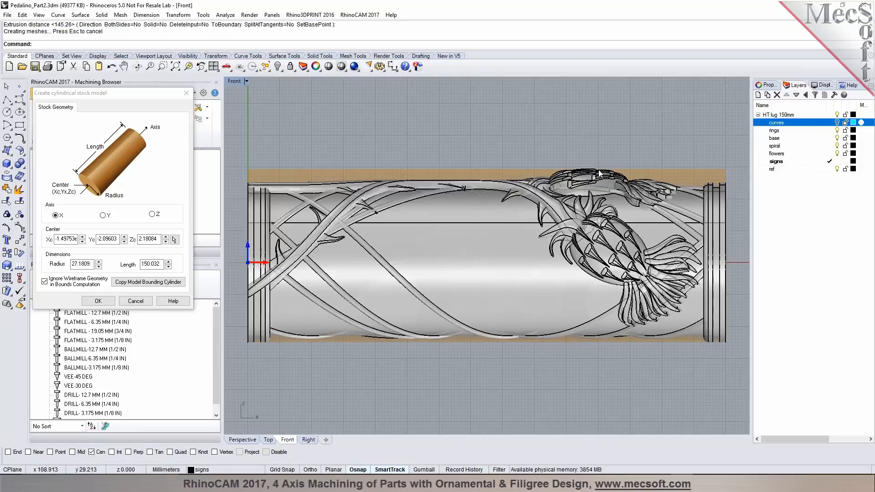
{"action": "scroll", "coordinate": [595, 168], "scroll_direction": "up", "scroll_amount": 5}
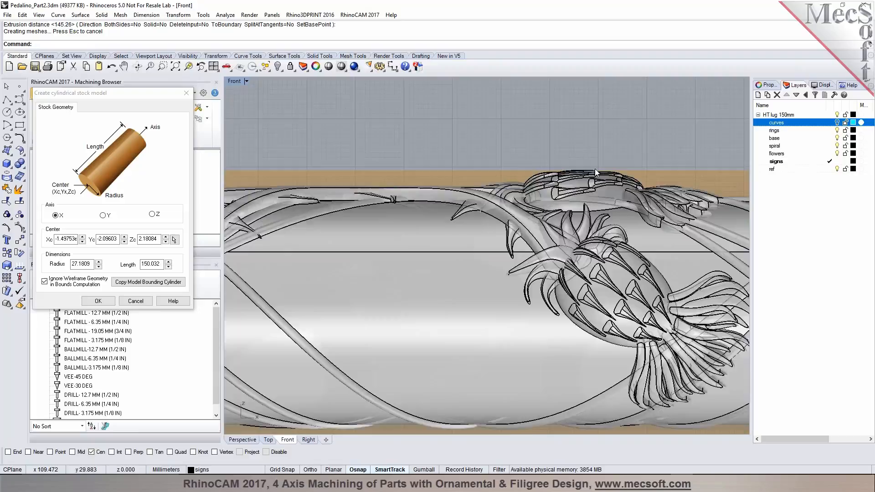
{"action": "scroll", "coordinate": [570, 173], "scroll_direction": "down", "scroll_amount": 6}
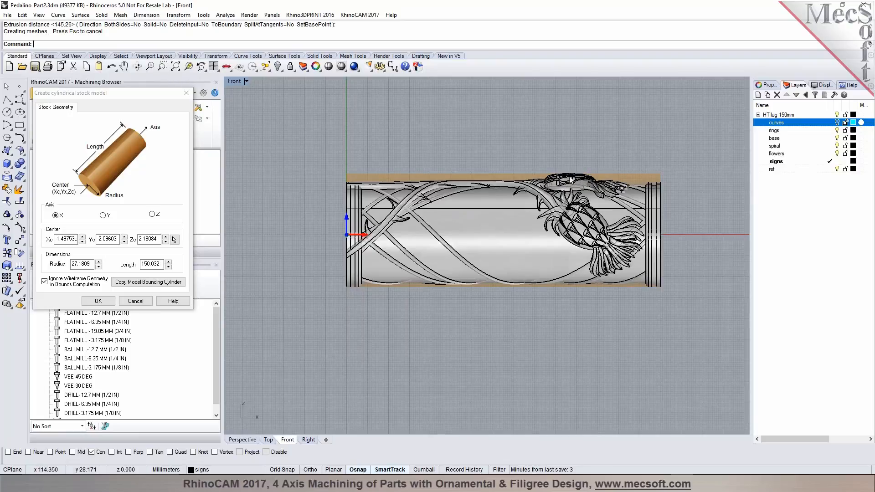
Set the cylinder stock's radius to 30 mm.
{"action": "left_click", "coordinate": [82, 265]}
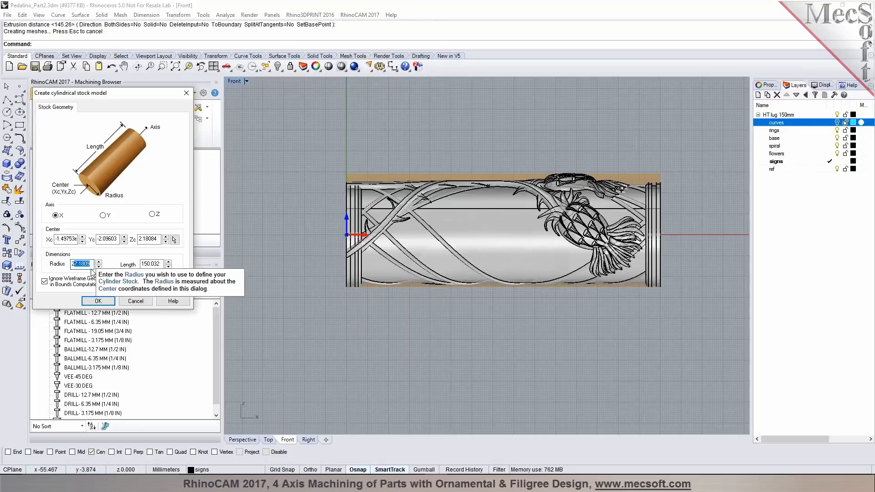
{"action": "left_click_drag", "start_coordinate": [92, 266], "coordinate": [58, 269]}
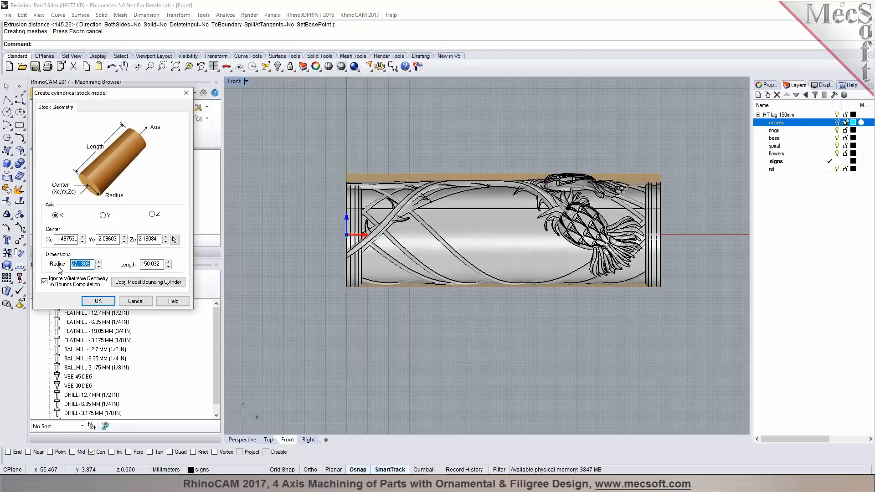
{"action": "type", "text": "30"}
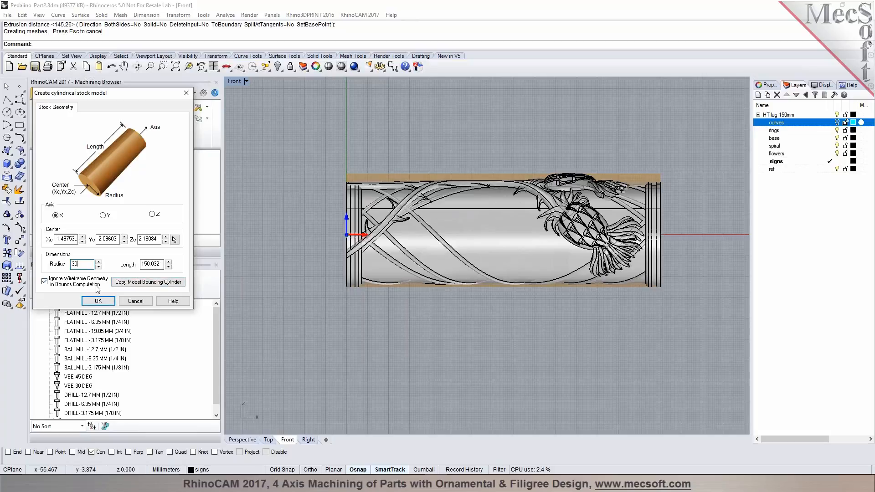
Set the cylinder stock's center to Xc 0, Yc 0, Zc 0 and create the stock.
{"action": "double_click", "coordinate": [57, 243]}
{"action": "type", "text": "0"}
{"action": "key", "text": "Tab"}
{"action": "type", "text": "0"}
{"action": "key", "text": "Tab"}
{"action": "type", "text": "0"}
{"action": "key", "text": "Tab"}
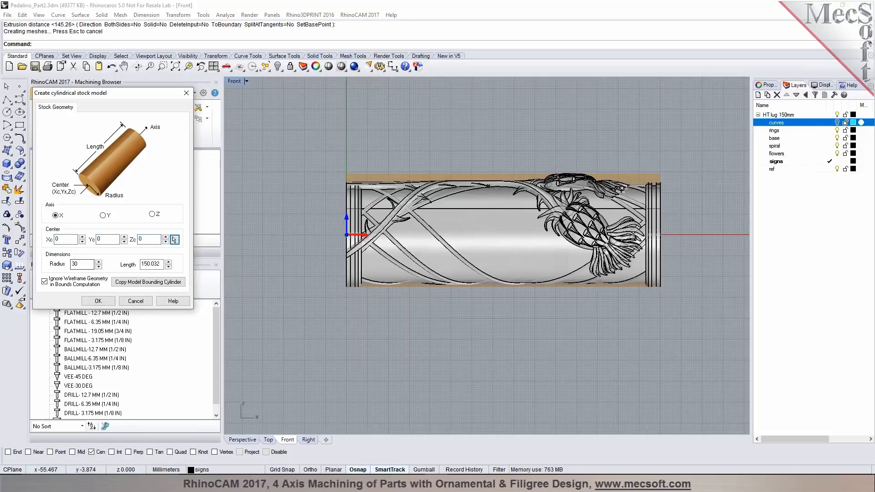
{"action": "left_click", "coordinate": [100, 302]}
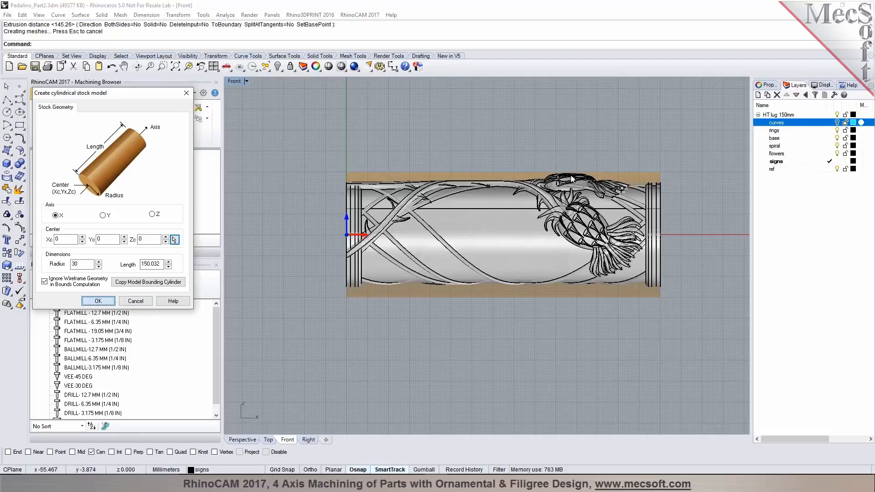
Examine how the cylinder stock encloses the tube and its flowers in the Front, Perspective and Top views.
{"action": "scroll", "coordinate": [572, 177], "scroll_direction": "up", "scroll_amount": 2}
{"action": "scroll", "coordinate": [582, 177], "scroll_direction": "up", "scroll_amount": 2}
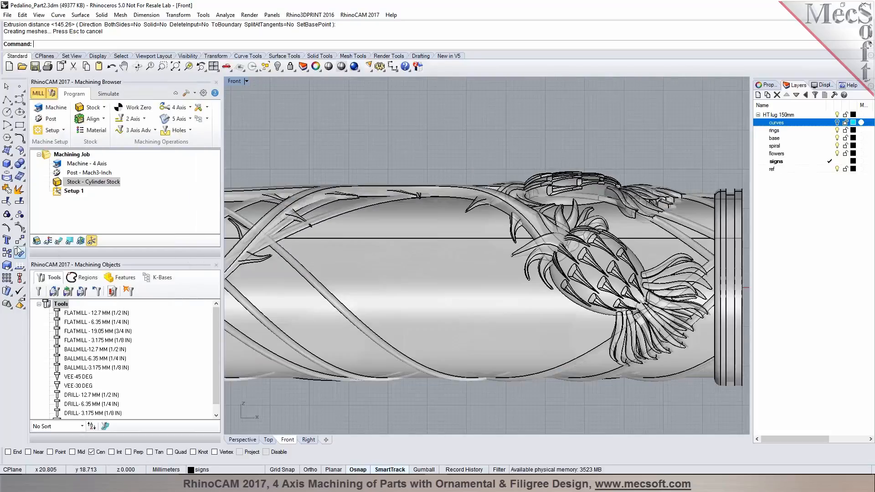
{"action": "scroll", "coordinate": [544, 184], "scroll_direction": "down", "scroll_amount": 2}
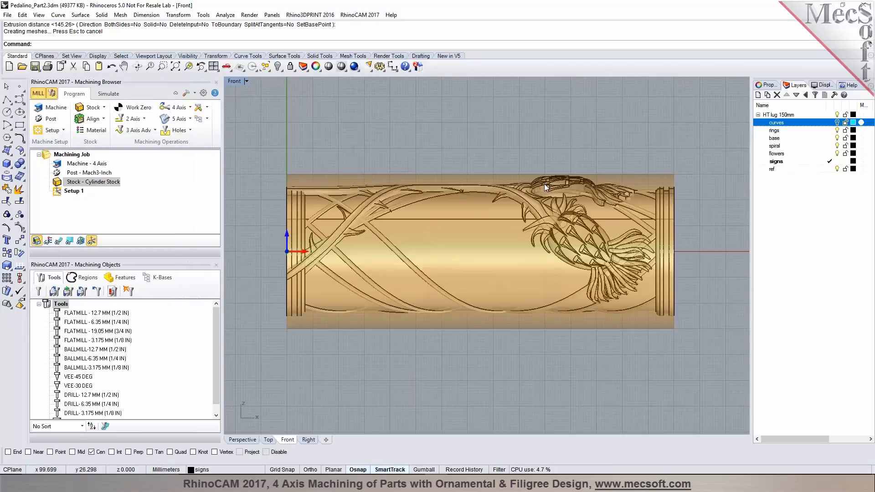
{"action": "left_click", "coordinate": [242, 439]}
{"action": "right_click_drag", "start_coordinate": [554, 349], "coordinate": [381, 392]}
{"action": "left_click", "coordinate": [269, 439]}
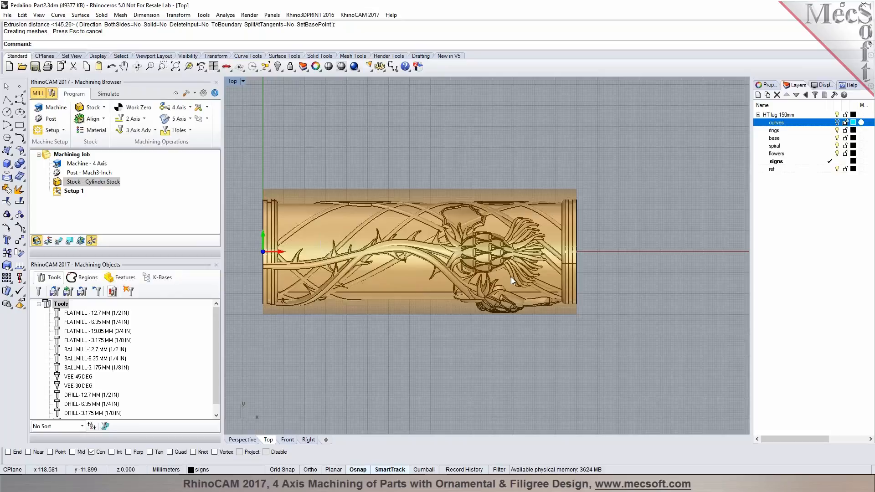
Start a Horizontal Roughing operation with the FLATMILL 6.35 mm (1/4 in) tool and review its feeds, speeds and clearance plane.
{"action": "left_click", "coordinate": [155, 131]}
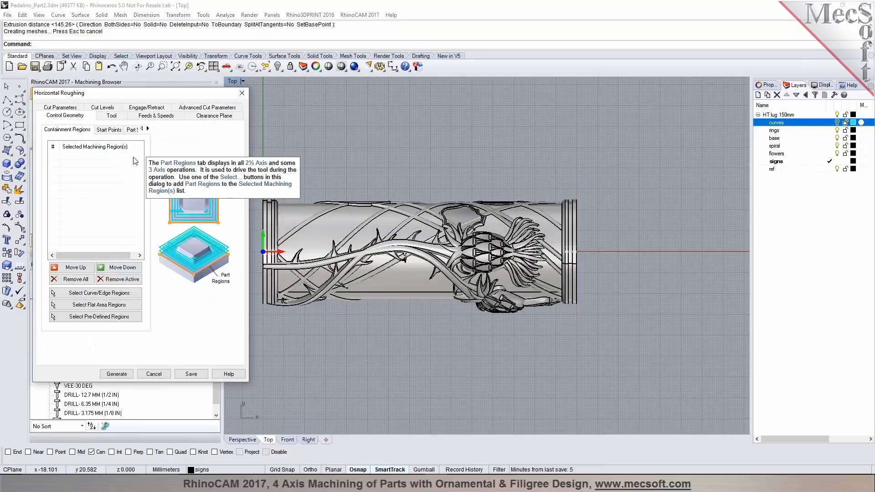
{"action": "left_click", "coordinate": [112, 116]}
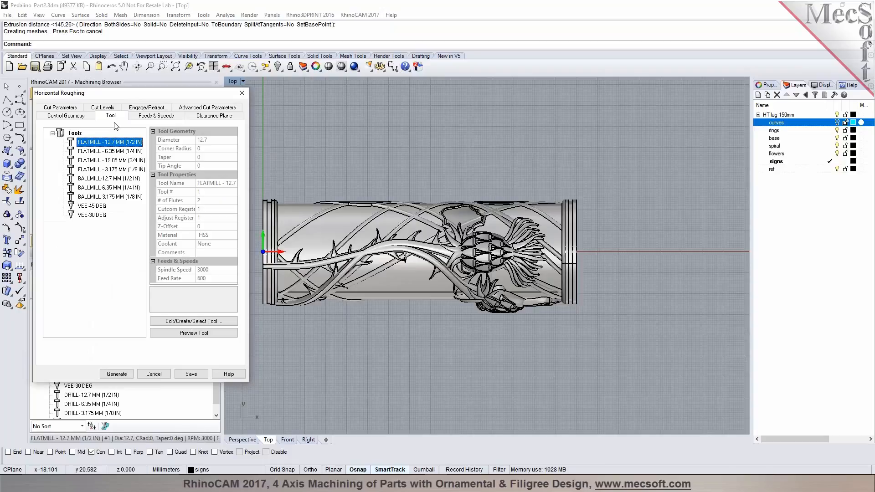
{"action": "left_click", "coordinate": [108, 152]}
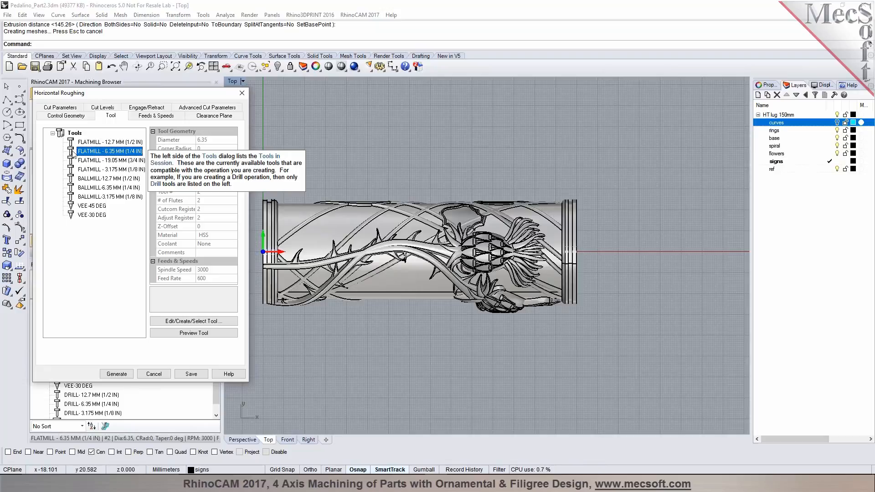
{"action": "left_click", "coordinate": [145, 116]}
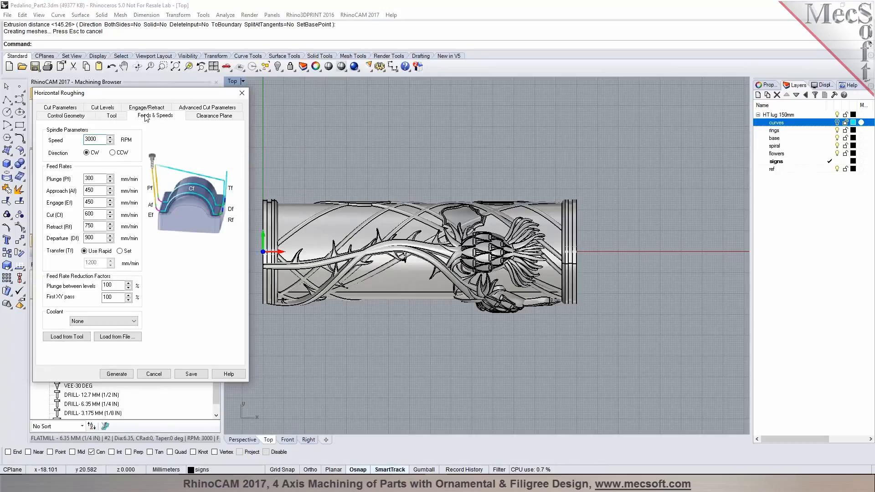
{"action": "left_click", "coordinate": [199, 116]}
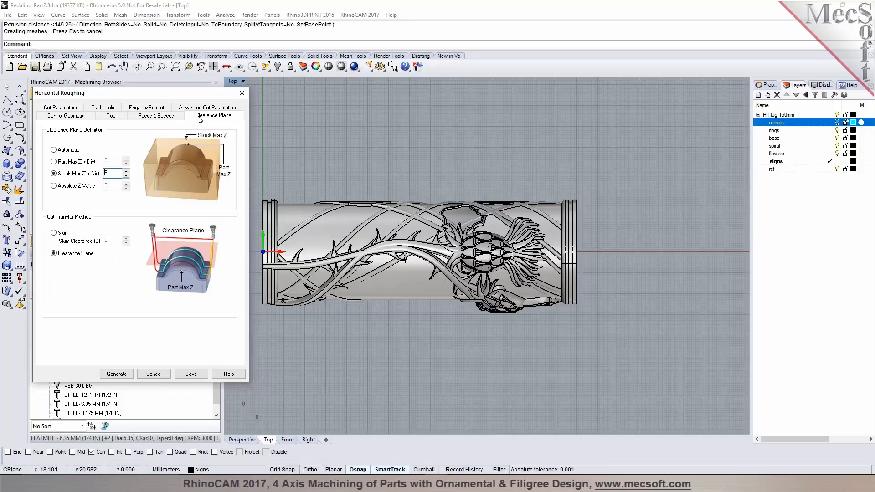
Set the roughing cut parameters to 0.5 stock and a Linear cavity/pocket pattern, and review the stepover and core/facing pattern.
{"action": "left_click", "coordinate": [71, 110]}
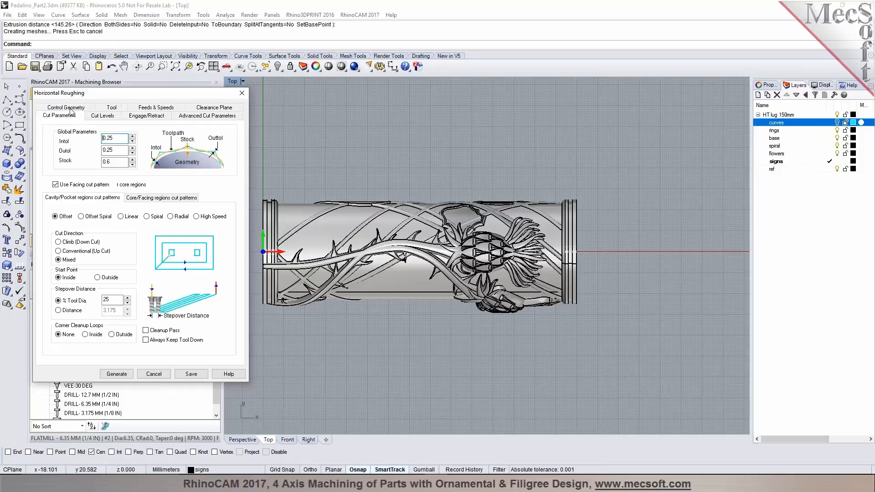
{"action": "left_click", "coordinate": [112, 149]}
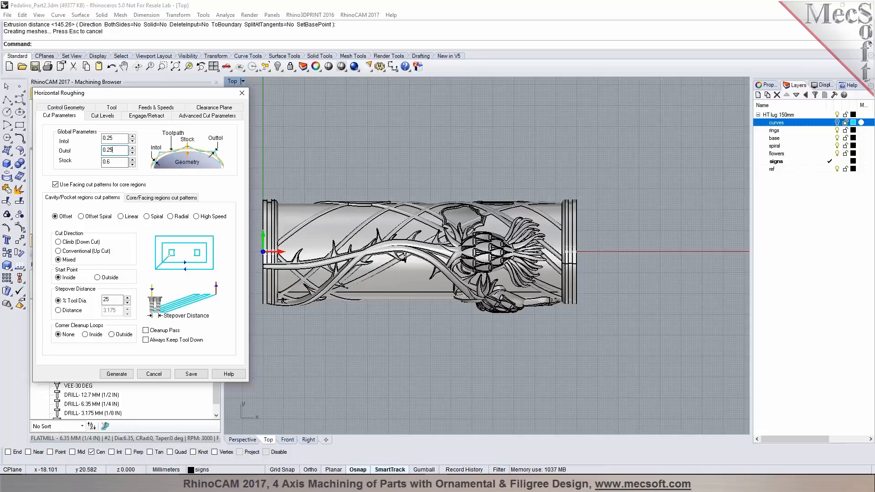
{"action": "left_click_drag", "start_coordinate": [107, 163], "coordinate": [111, 163]}
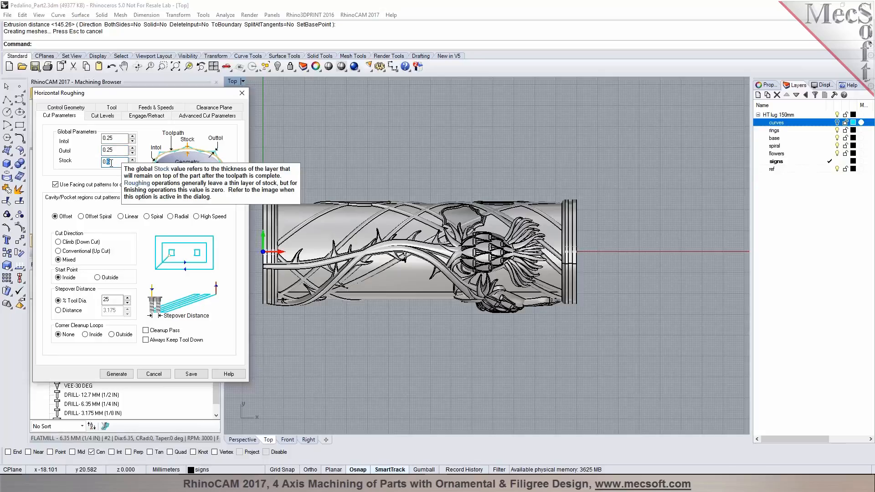
{"action": "left_click", "coordinate": [128, 221]}
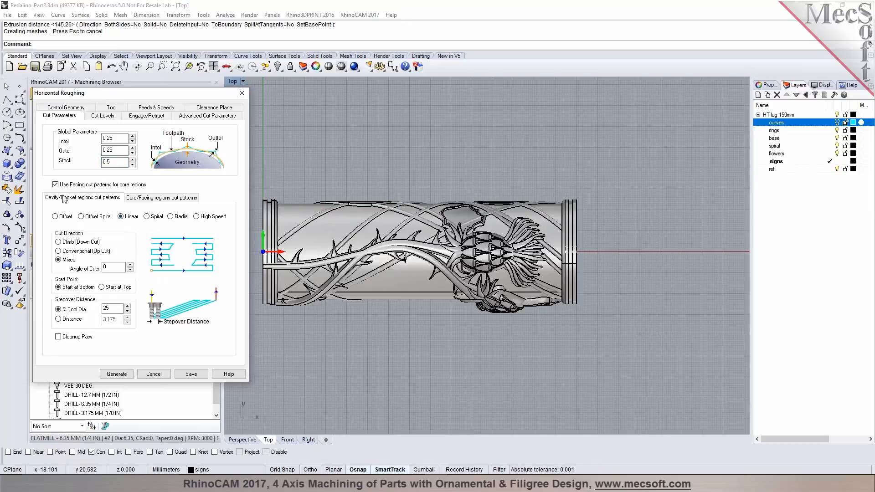
{"action": "left_click", "coordinate": [110, 308]}
{"action": "left_click", "coordinate": [175, 199]}
{"action": "left_click", "coordinate": [94, 198]}
Set the roughing stepdown to 20% of the tool diameter.
{"action": "left_click", "coordinate": [107, 117]}
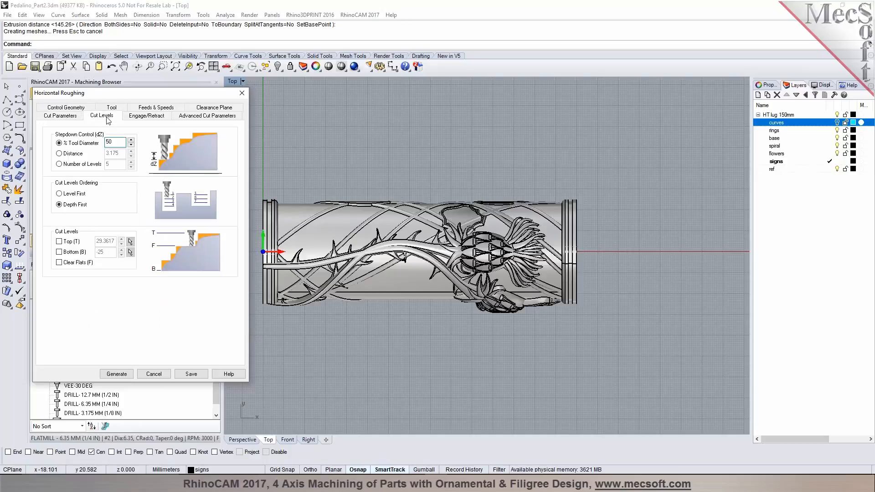
{"action": "left_click", "coordinate": [242, 439]}
{"action": "left_click", "coordinate": [97, 145]}
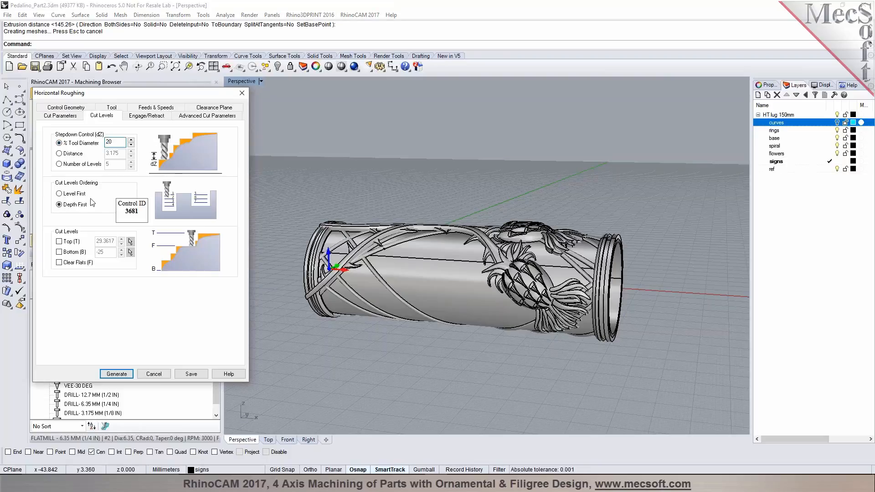
Enable the Bottom cut level at -0.25 and inspect its plane through the tube in the Perspective view.
{"action": "left_click", "coordinate": [67, 253]}
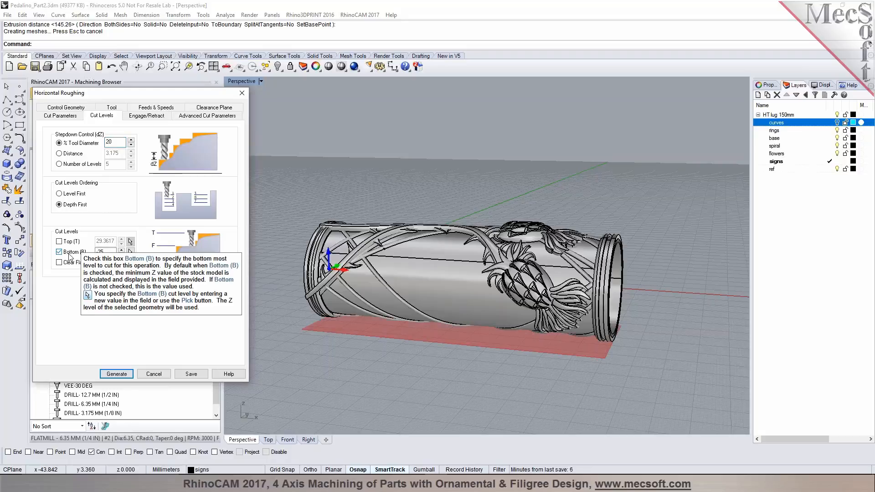
{"action": "left_click", "coordinate": [121, 251]}
{"action": "left_click", "coordinate": [121, 251]}
{"action": "left_click", "coordinate": [121, 251]}
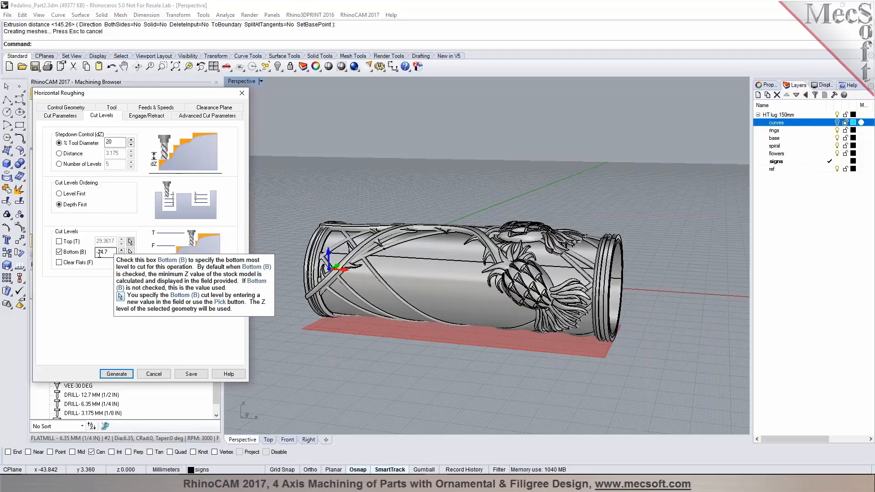
{"action": "double_click", "coordinate": [99, 253]}
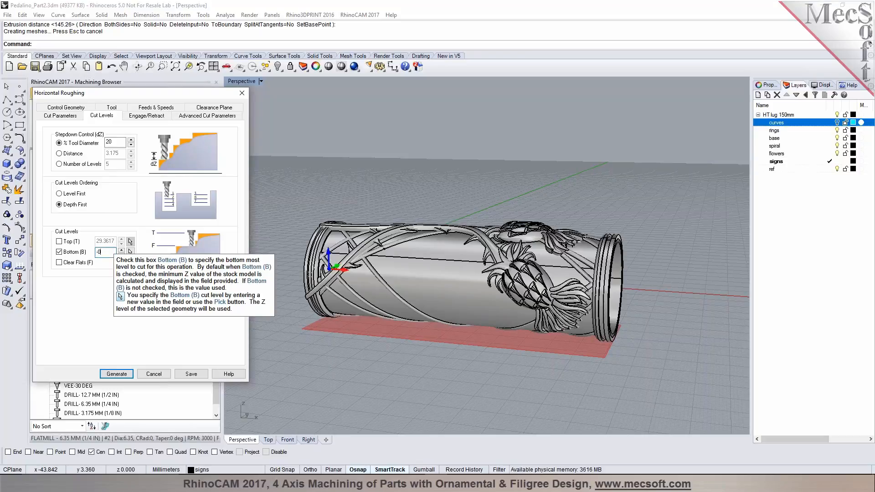
{"action": "type", "text": "-0.25"}
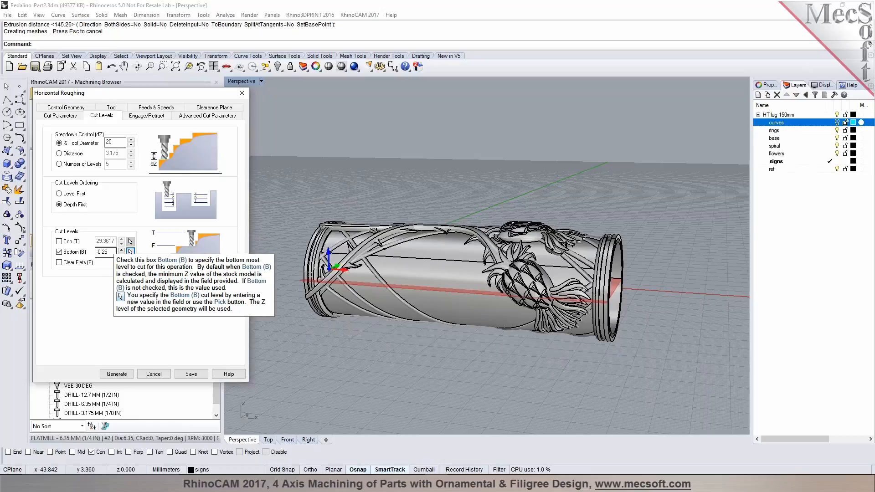
{"action": "mouse_move", "coordinate": [373, 314]}
{"action": "right_mouse_down"}
{"action": "mouse_move", "coordinate": [429, 315]}
{"action": "mouse_move", "coordinate": [378, 314]}
{"action": "right_mouse_up"}
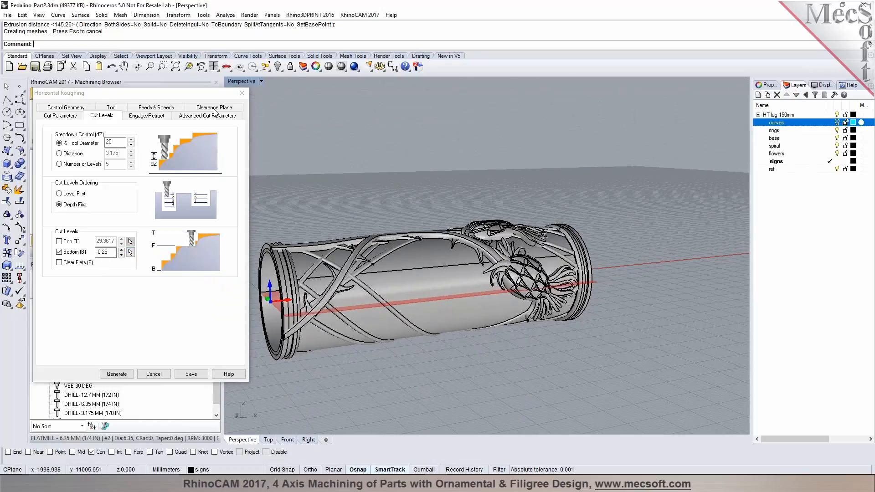
Review the engage/retract and advanced cut parameters, generate the Horizontal Roughing operation and display its toolpath on the tube.
{"action": "left_click", "coordinate": [146, 115]}
{"action": "left_click", "coordinate": [188, 117]}
{"action": "left_click", "coordinate": [68, 187]}
{"action": "left_click", "coordinate": [120, 375]}
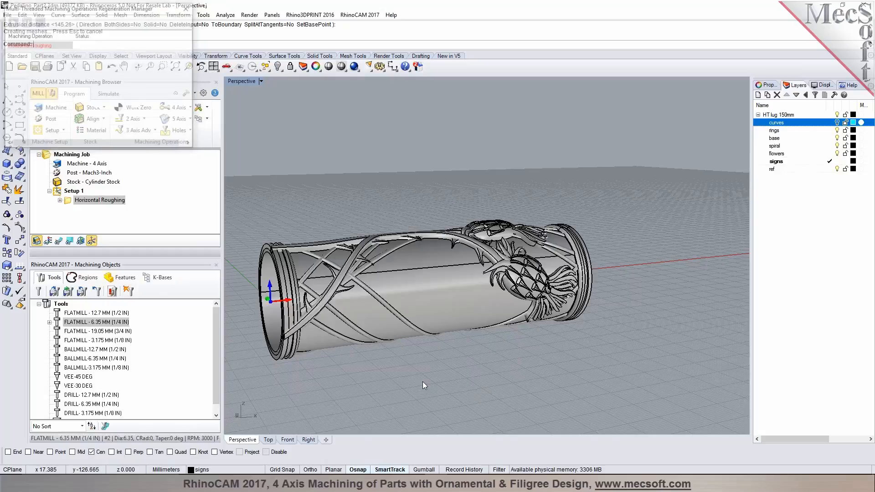
{"action": "left_click", "coordinate": [58, 241]}
{"action": "right_click_drag", "start_coordinate": [615, 260], "coordinate": [401, 303]}
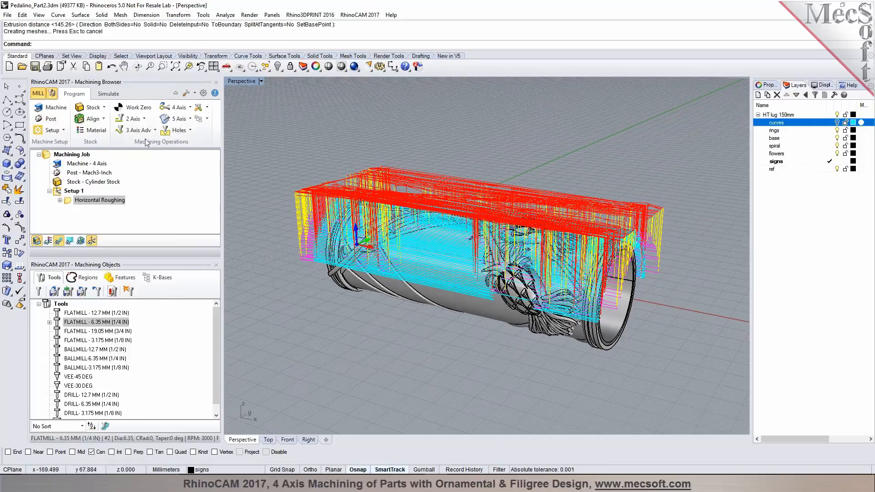
Play the Horizontal Roughing simulation on the cylinder stock, adjusting the simulation speed and watching the cut from the tube's far end.
{"action": "left_click", "coordinate": [108, 94]}
{"action": "left_click", "coordinate": [110, 120]}
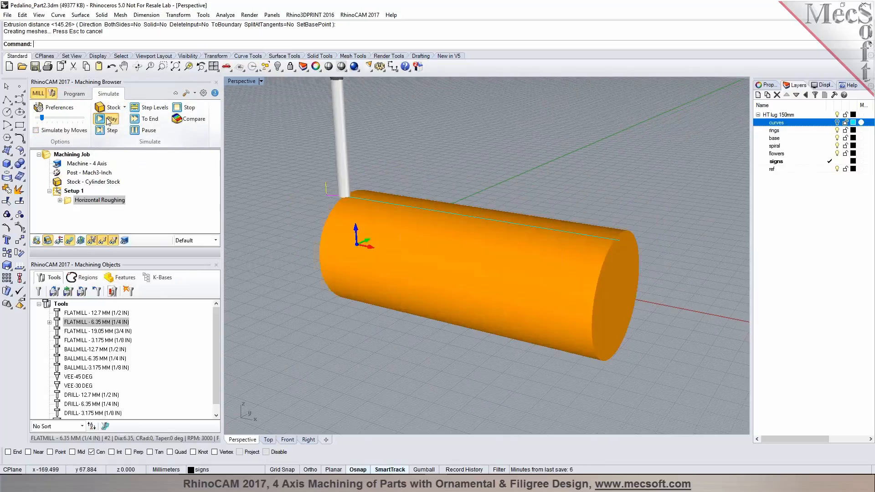
{"action": "left_click_drag", "start_coordinate": [42, 119], "coordinate": [63, 120]}
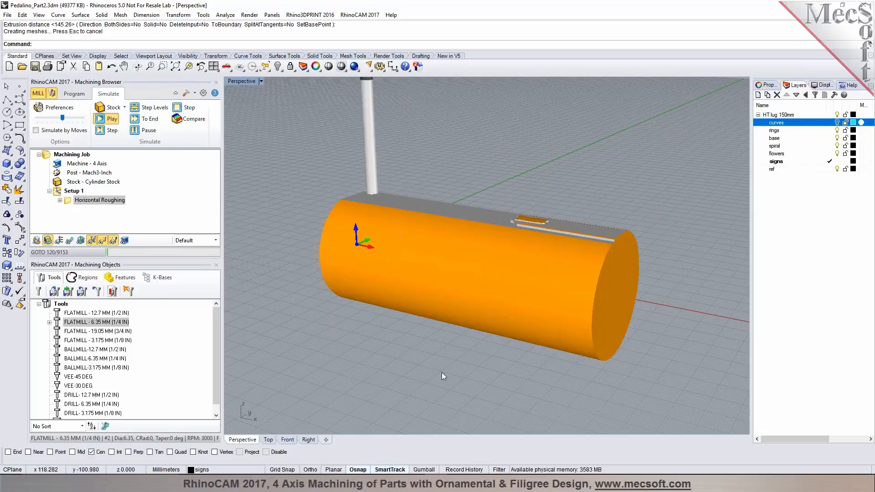
{"action": "right_click_drag", "start_coordinate": [471, 361], "coordinate": [421, 358]}
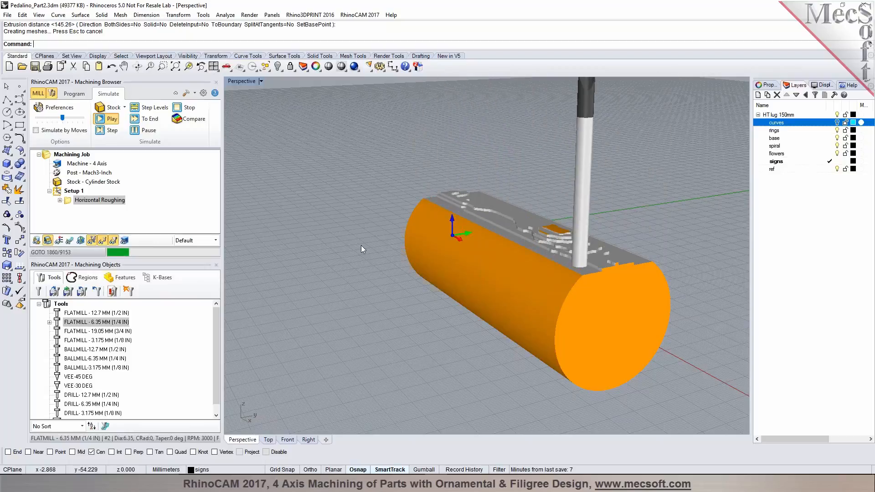
Run the Horizontal Roughing simulation to its end and inspect the roughed upper half of the cylinder stock.
{"action": "left_click", "coordinate": [147, 118]}
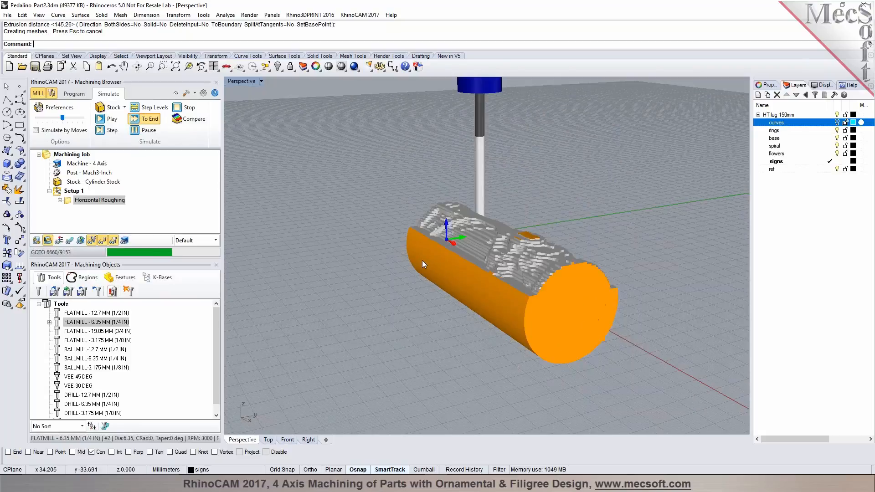
{"action": "scroll", "coordinate": [564, 269], "scroll_direction": "up", "scroll_amount": 5}
{"action": "right_click_drag", "start_coordinate": [559, 272], "coordinate": [460, 280]}
Add a Rotate Table Setup with a counterclockwise table rotation angle of 180 and compare its orientation with Setup 1.
{"action": "left_click", "coordinate": [72, 94]}
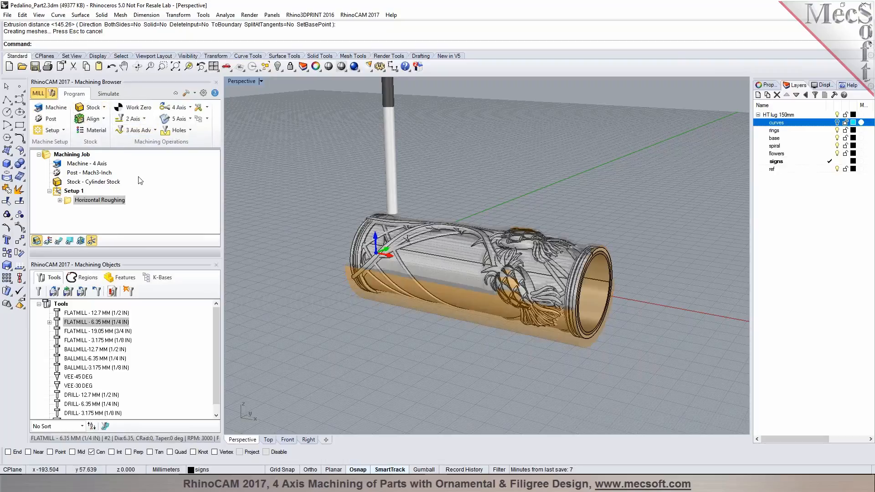
{"action": "left_click", "coordinate": [64, 130]}
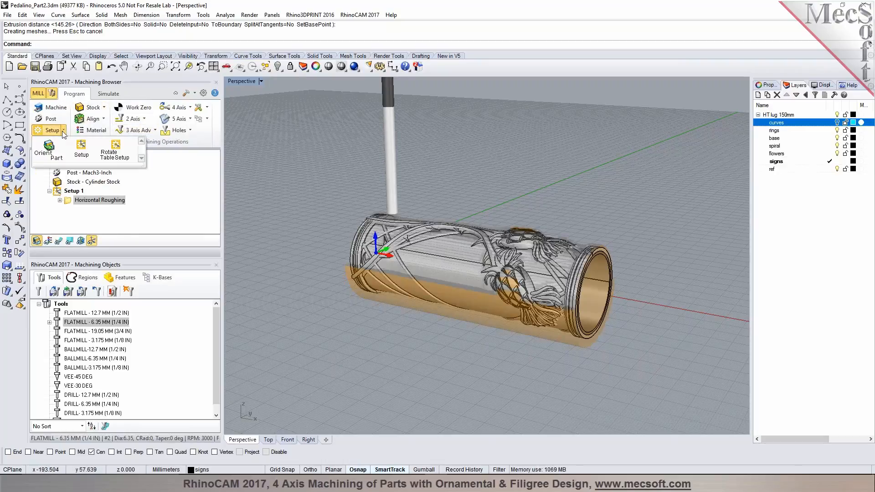
{"action": "left_click", "coordinate": [114, 156]}
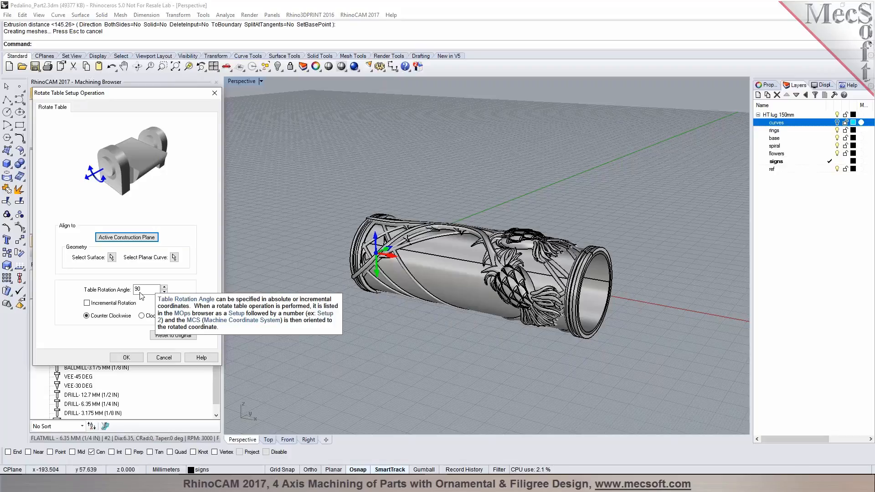
{"action": "double_click", "coordinate": [134, 290]}
{"action": "type", "text": "180"}
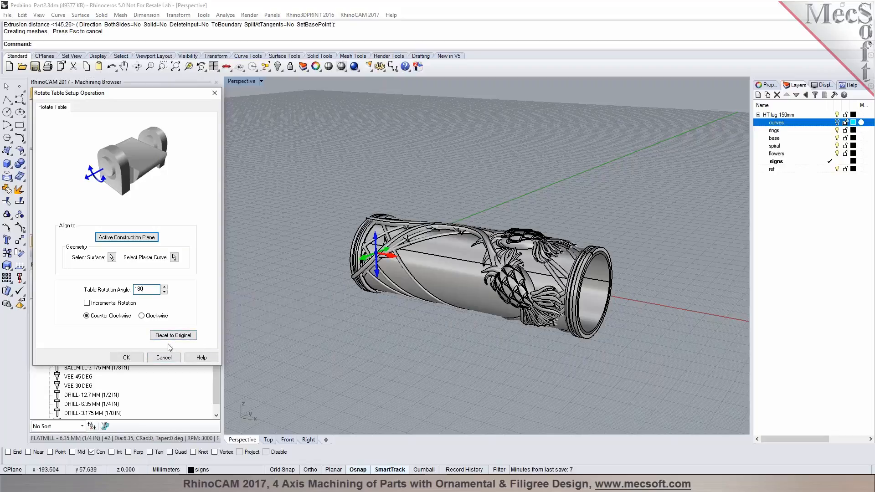
{"action": "left_click", "coordinate": [132, 358]}
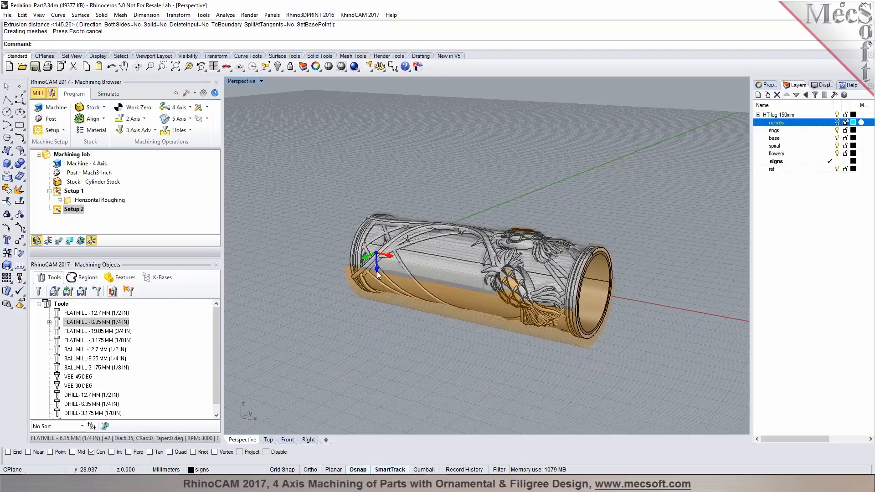
{"action": "left_click", "coordinate": [72, 191]}
{"action": "left_click", "coordinate": [73, 210]}
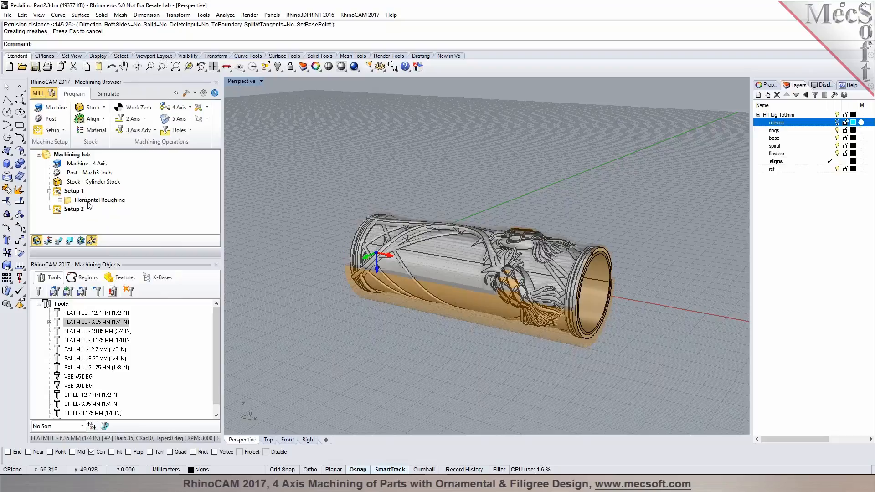
Copy the Horizontal Roughing operation from Setup 1 into Setup 2 and show it in the machining job tree.
{"action": "right_click", "coordinate": [90, 204]}
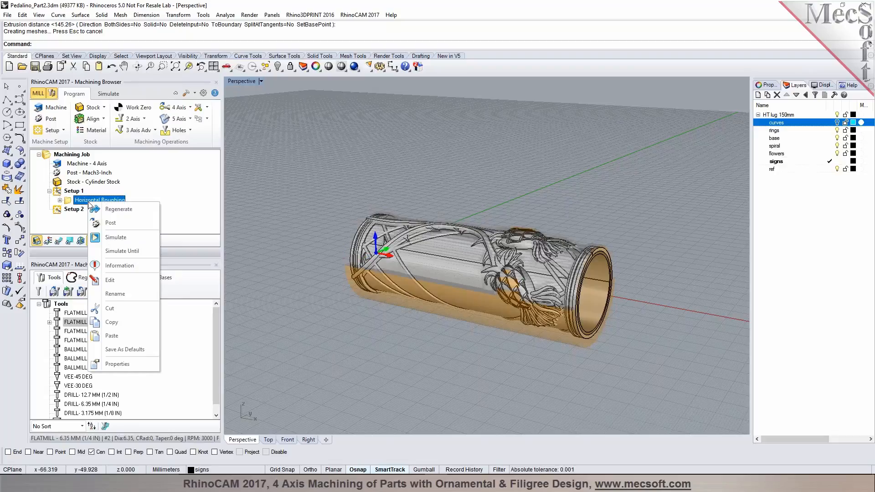
{"action": "left_click", "coordinate": [112, 322]}
{"action": "right_click", "coordinate": [71, 210]}
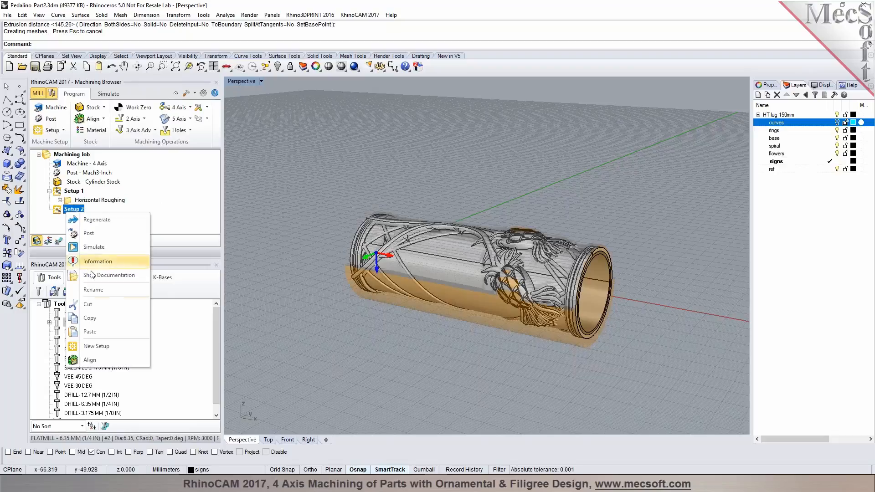
{"action": "left_click", "coordinate": [101, 332]}
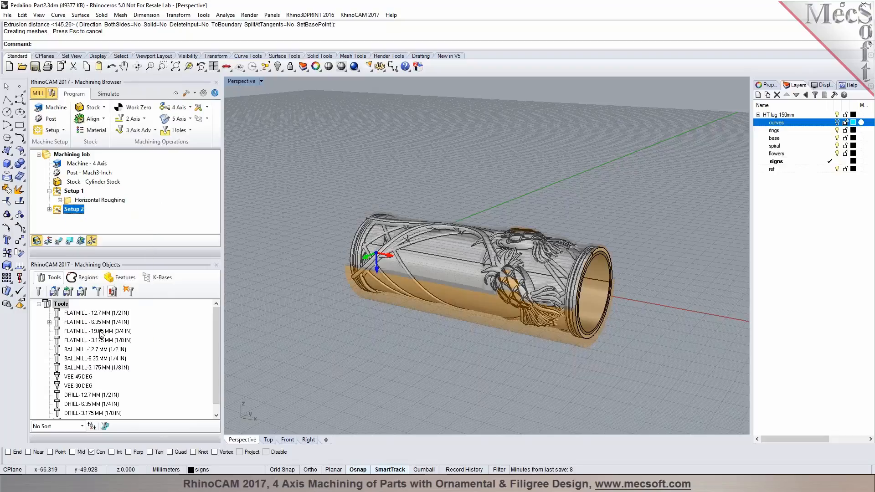
{"action": "left_click", "coordinate": [49, 210]}
{"action": "left_click", "coordinate": [85, 165]}
{"action": "left_click", "coordinate": [60, 164]}
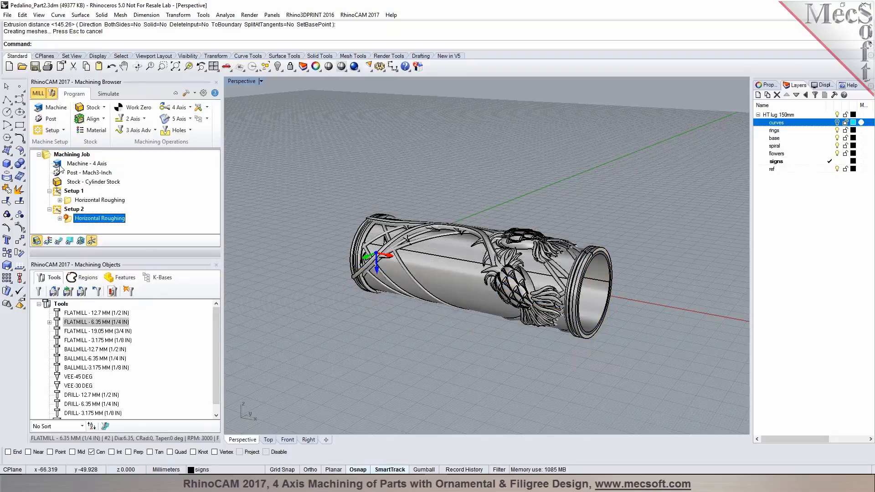
Regenerate the Horizontal Roughing operation in Setup 2 to compute its toolpath for the tube's opposite side.
{"action": "left_click", "coordinate": [69, 210]}
{"action": "left_click", "coordinate": [72, 218]}
{"action": "right_click", "coordinate": [77, 223]}
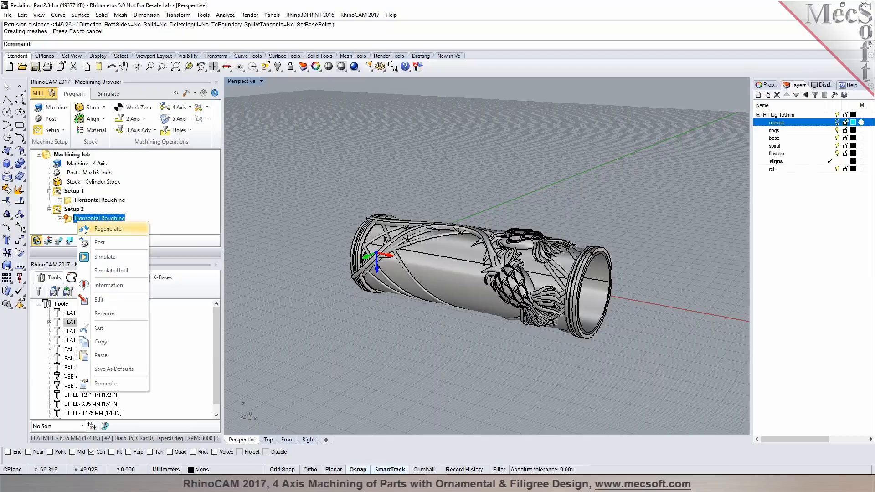
{"action": "left_click", "coordinate": [107, 229]}
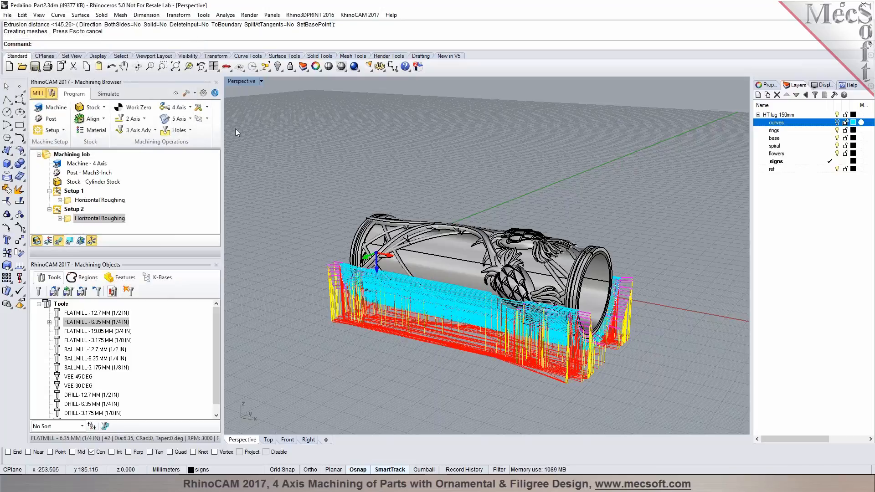
Simulate Setup 2's Horizontal Roughing through to its end and inspect the stock roughed on both sides.
{"action": "left_click", "coordinate": [109, 93]}
{"action": "left_click", "coordinate": [110, 119]}
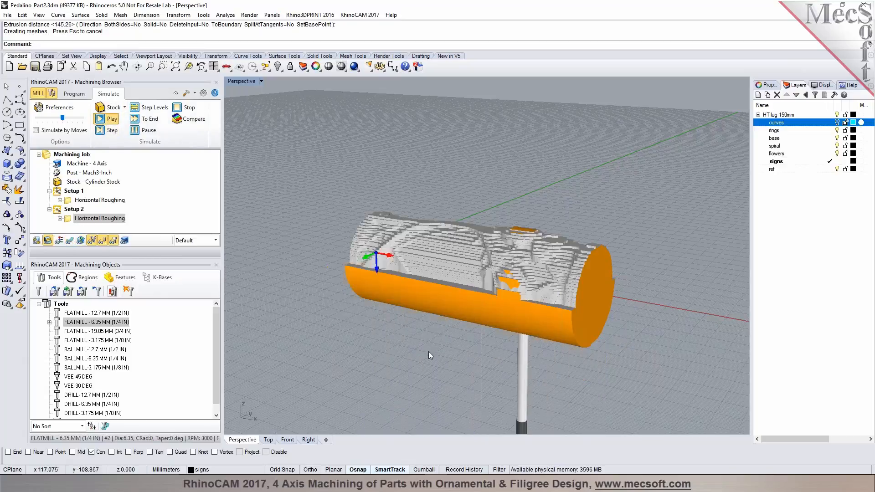
{"action": "right_click_drag", "start_coordinate": [373, 367], "coordinate": [344, 345]}
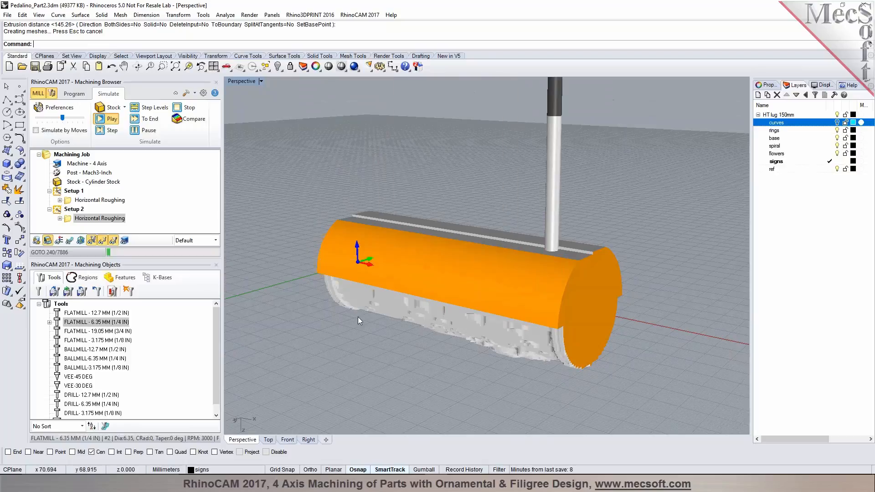
{"action": "scroll", "coordinate": [359, 316], "scroll_direction": "down", "scroll_amount": 3}
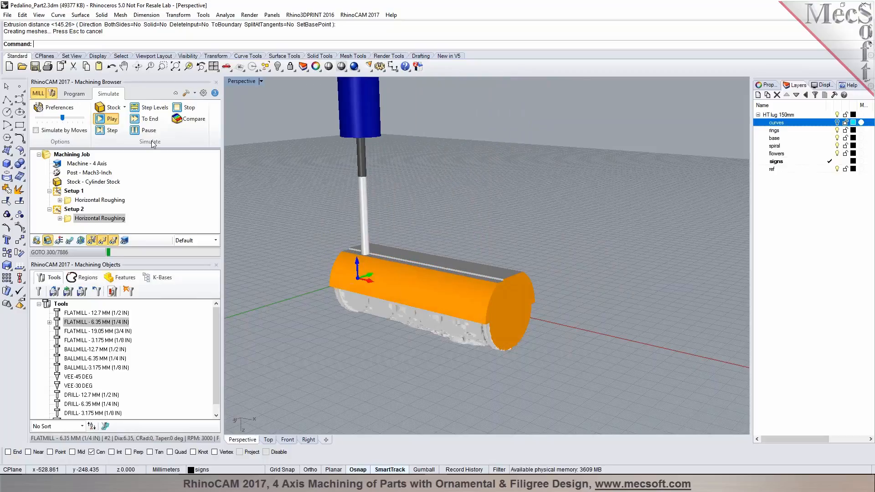
{"action": "left_click", "coordinate": [145, 119]}
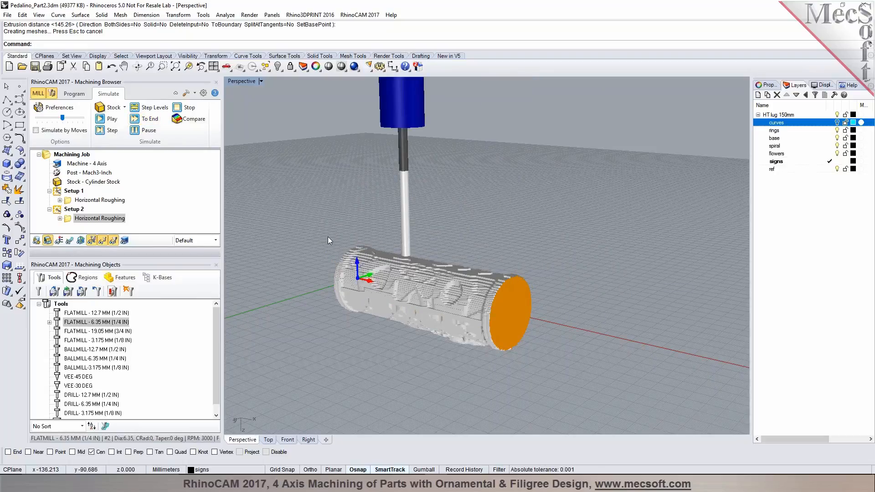
{"action": "mouse_move", "coordinate": [417, 253]}
{"action": "right_mouse_down"}
{"action": "mouse_move", "coordinate": [412, 301]}
{"action": "mouse_move", "coordinate": [392, 249]}
{"action": "mouse_move", "coordinate": [455, 250]}
{"action": "mouse_move", "coordinate": [412, 251]}
{"action": "mouse_move", "coordinate": [411, 269]}
{"action": "right_mouse_up"}
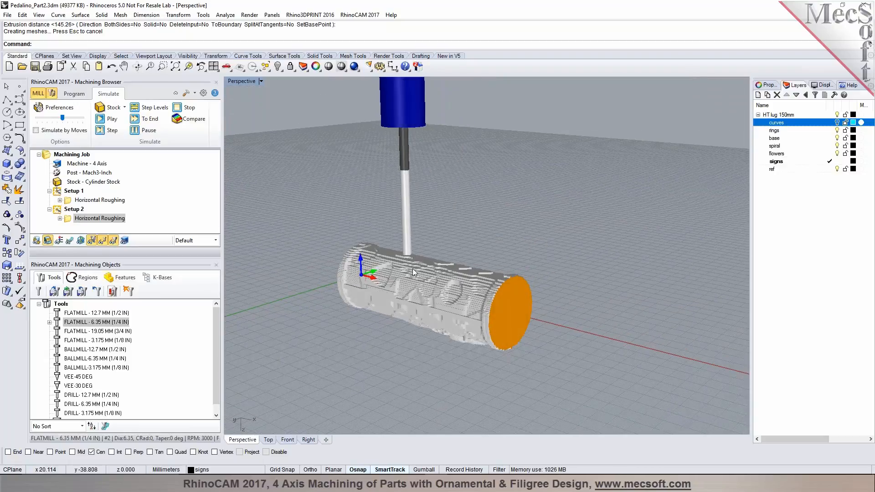
{"action": "scroll", "coordinate": [411, 269], "scroll_direction": "up", "scroll_amount": 3}
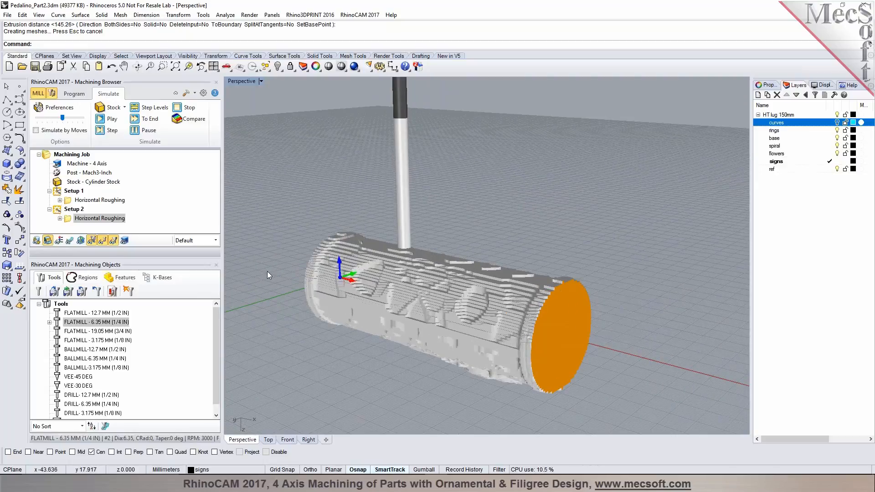
Add another Rotate Table Setup with the table rotation angle at 0 and check its orientation on the tube.
{"action": "left_click", "coordinate": [74, 94]}
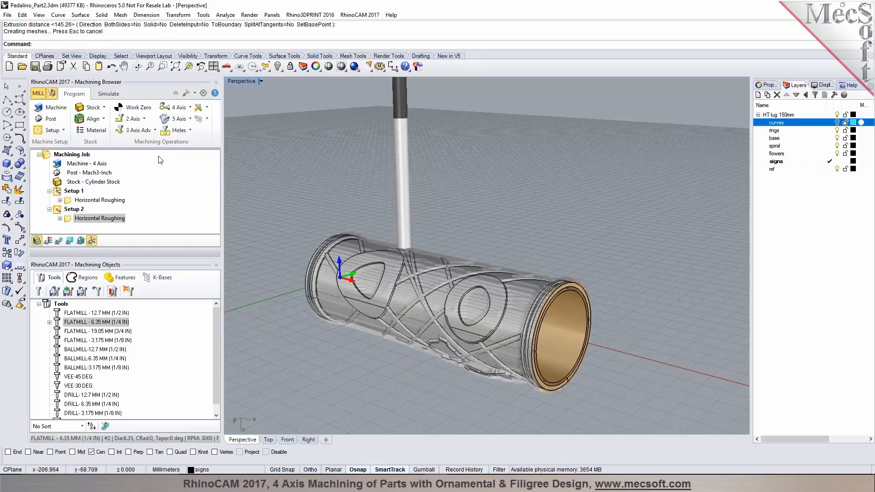
{"action": "left_click", "coordinate": [64, 131]}
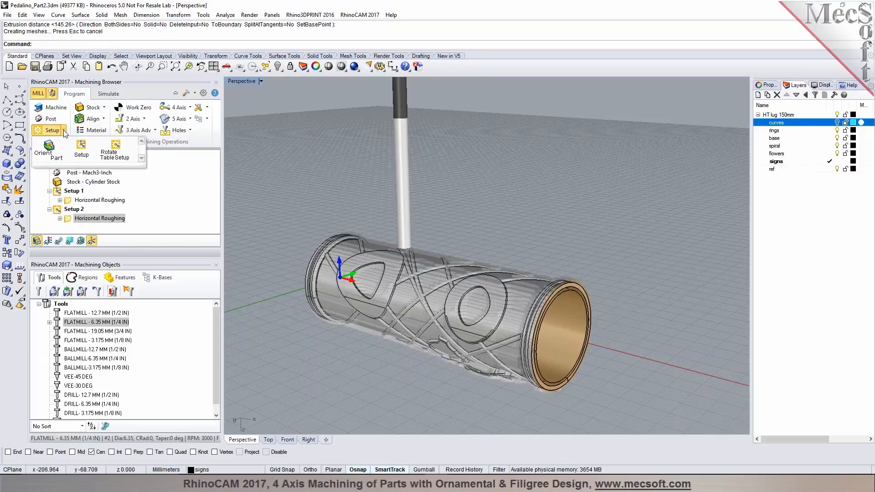
{"action": "left_click", "coordinate": [107, 157]}
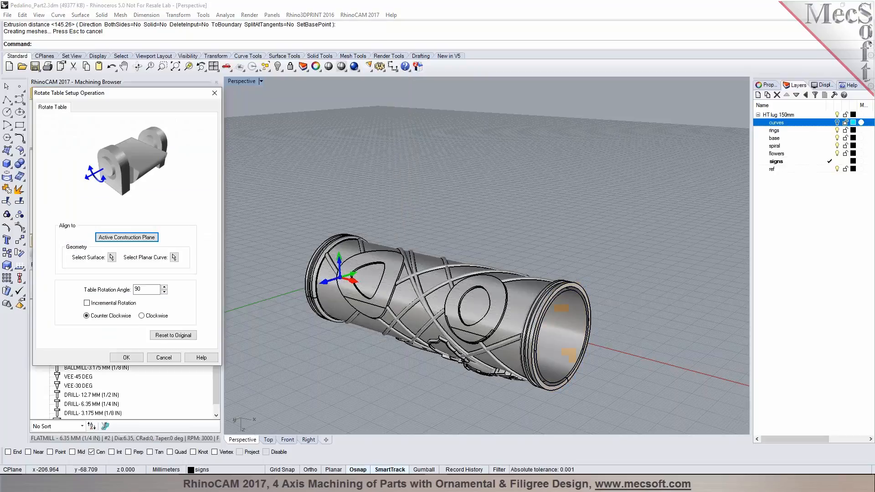
{"action": "double_click", "coordinate": [144, 291]}
{"action": "type", "text": "0"}
{"action": "left_click", "coordinate": [126, 357]}
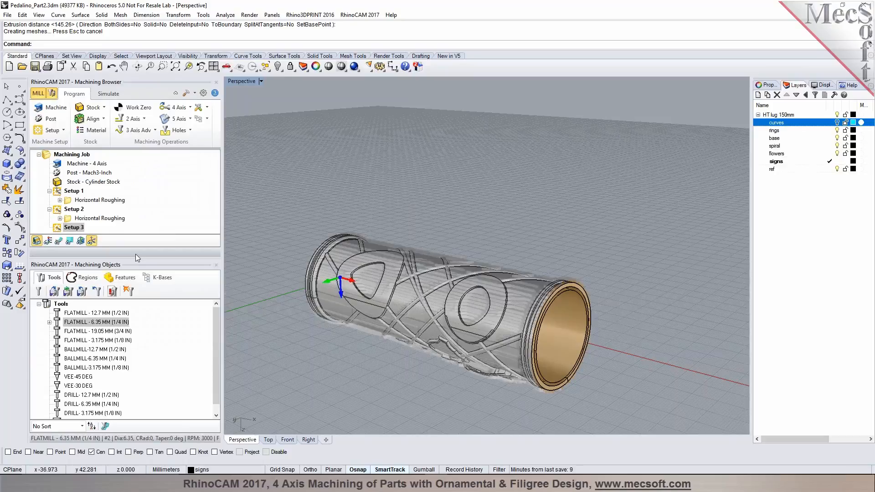
{"action": "right_click_drag", "start_coordinate": [395, 207], "coordinate": [321, 266]}
{"action": "scroll", "coordinate": [384, 194], "scroll_direction": "down", "scroll_amount": 5}
{"action": "scroll", "coordinate": [384, 194], "scroll_direction": "up", "scroll_amount": 3}
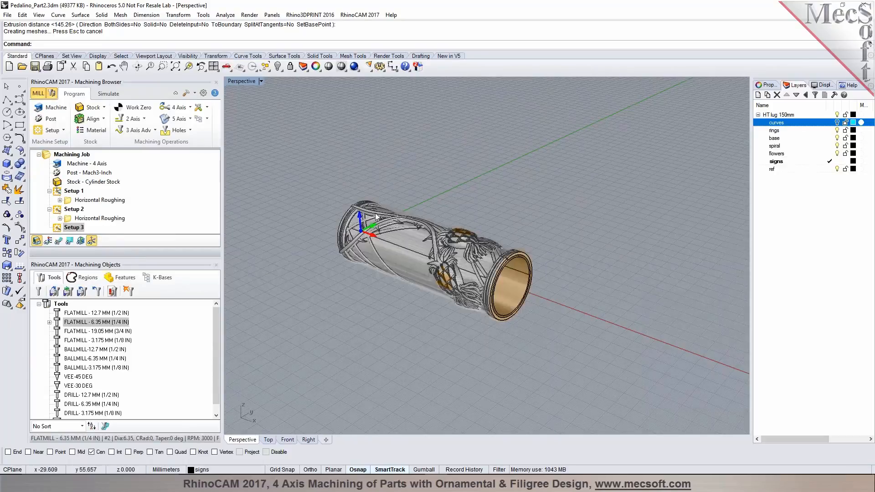
{"action": "scroll", "coordinate": [375, 212], "scroll_direction": "up", "scroll_amount": 1}
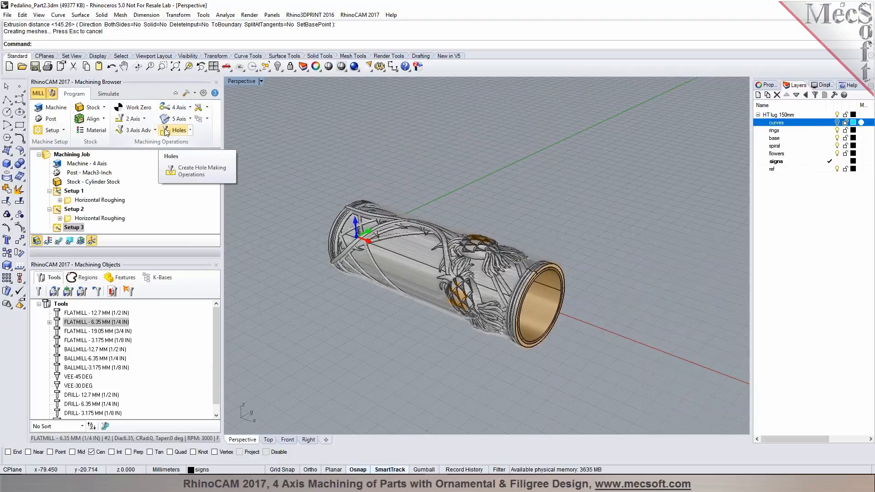
Start a 4th Axis Parallel Finishing operation under Setup 3 and choose the BALLMILL-3.175 MM (1/8 IN) tool.
{"action": "left_click", "coordinate": [184, 108]}
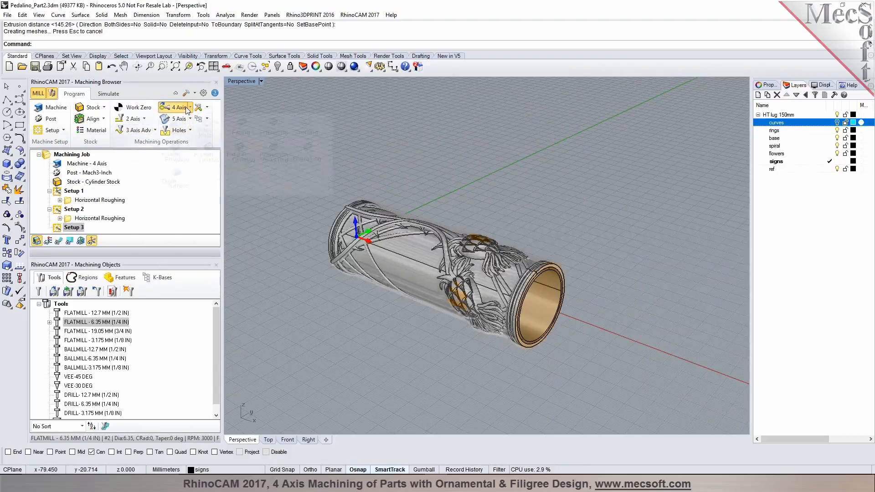
{"action": "left_click", "coordinate": [240, 158]}
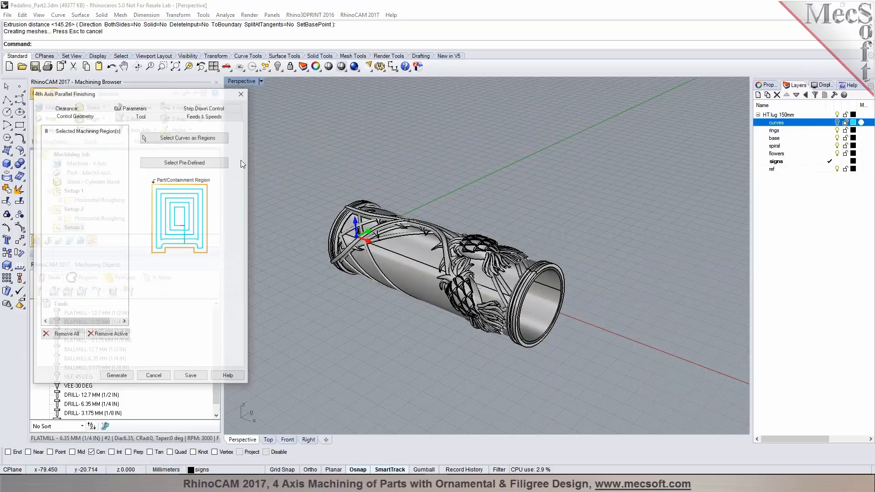
{"action": "left_click", "coordinate": [128, 118]}
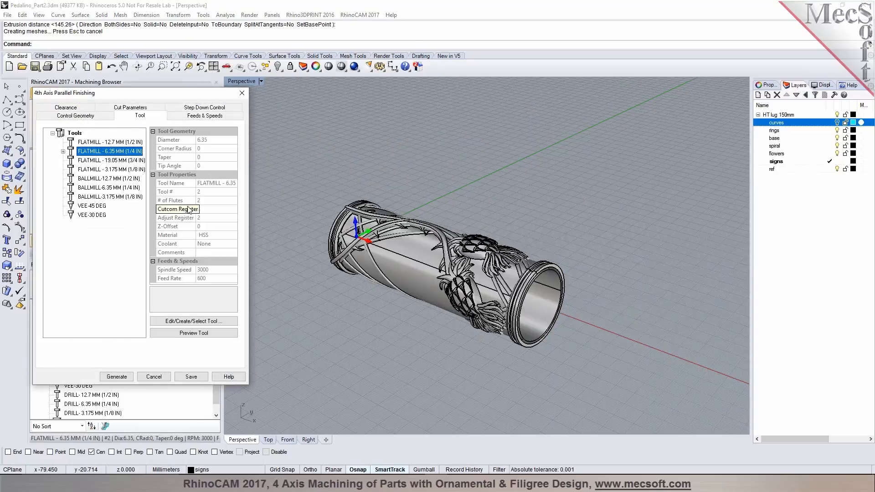
{"action": "left_click", "coordinate": [112, 198]}
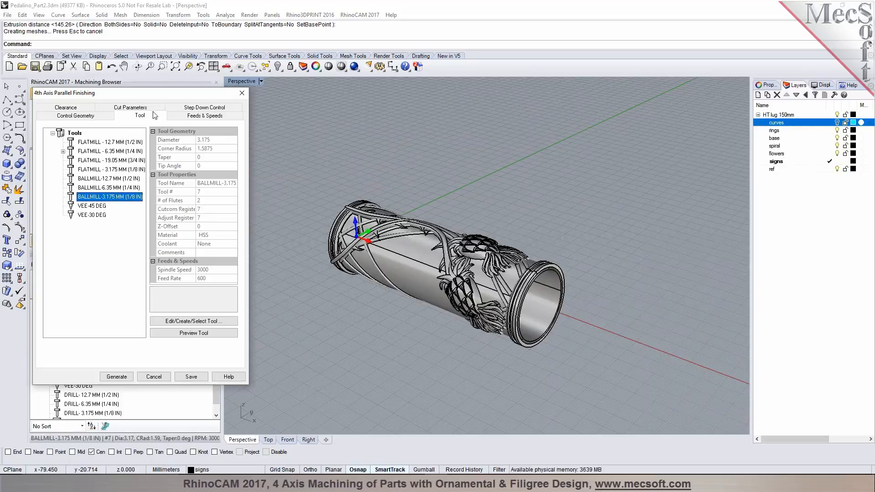
Review the finishing operation's feeds and speeds, clearance cylinder and cut parameters.
{"action": "left_click", "coordinate": [186, 118]}
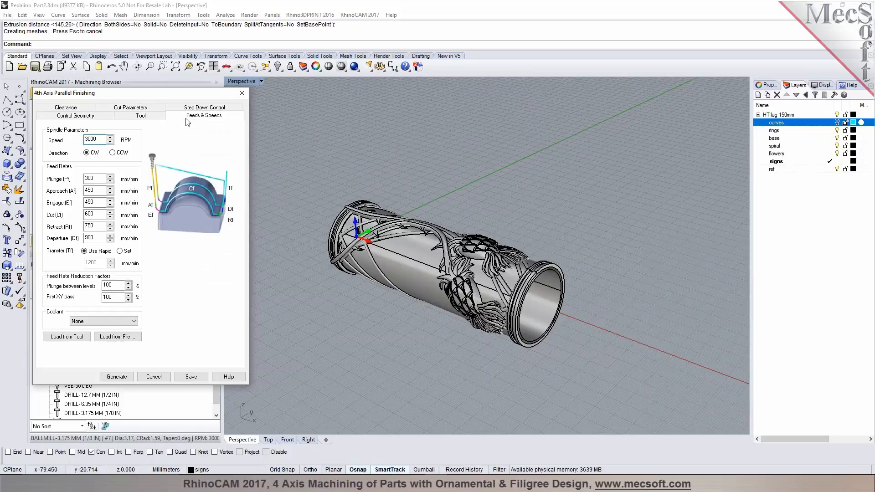
{"action": "left_click", "coordinate": [90, 108]}
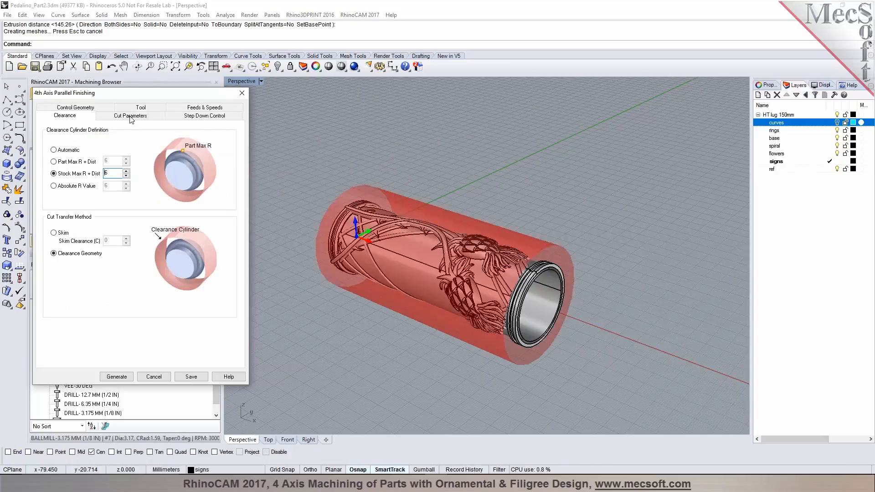
{"action": "left_click", "coordinate": [130, 116]}
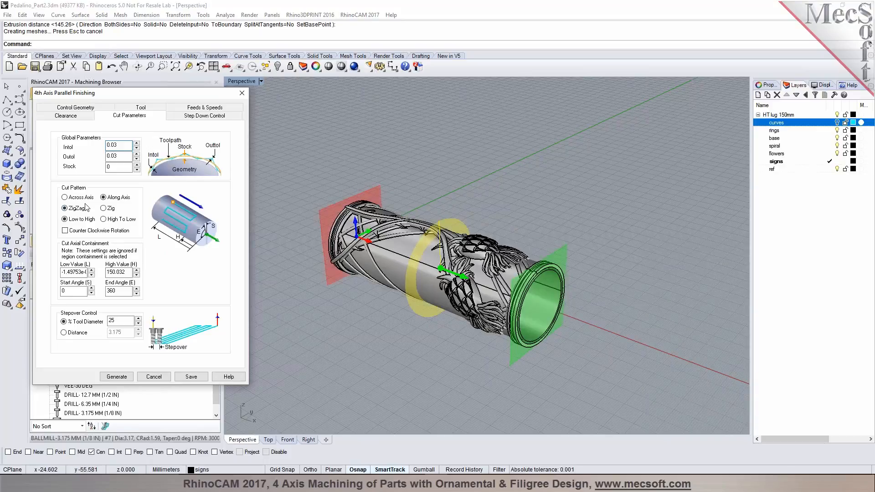
{"action": "mouse_move", "coordinate": [120, 203]}
Check the axial containment limits in the Top view and set their Low Value to 0.
{"action": "left_click", "coordinate": [268, 440]}
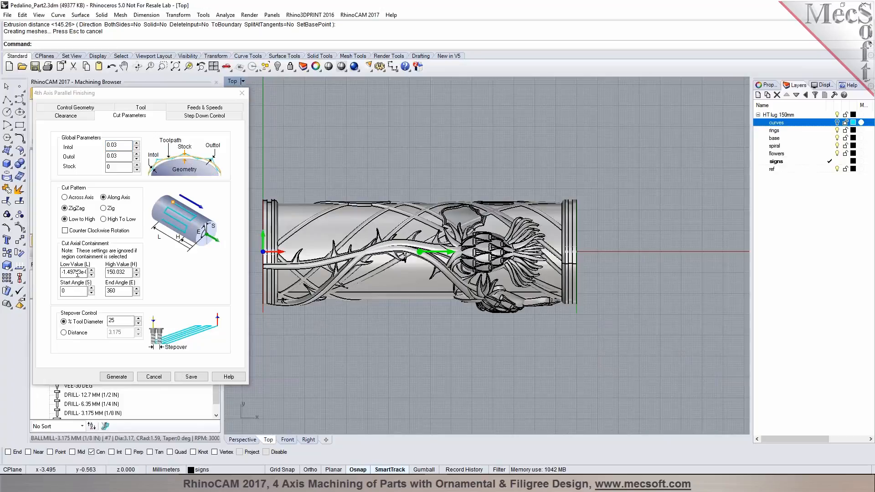
{"action": "double_click", "coordinate": [63, 273]}
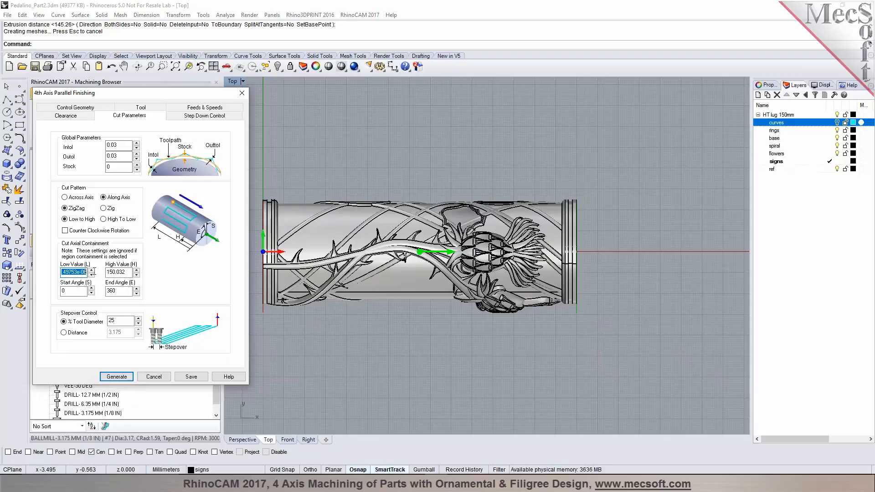
{"action": "type", "text": "0"}
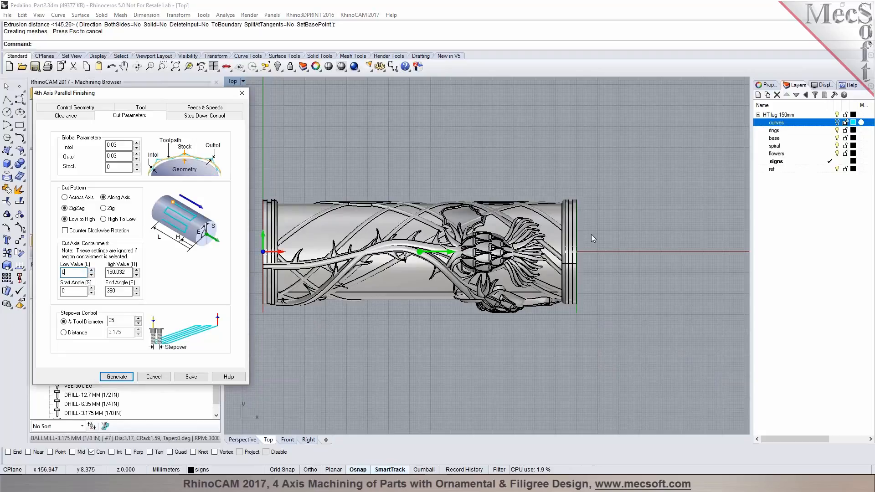
Set the finishing stepover to 15% of the tool diameter, keep the stock at 0, and generate the toolpath.
{"action": "left_click", "coordinate": [121, 290]}
{"action": "key", "text": "Tab"}
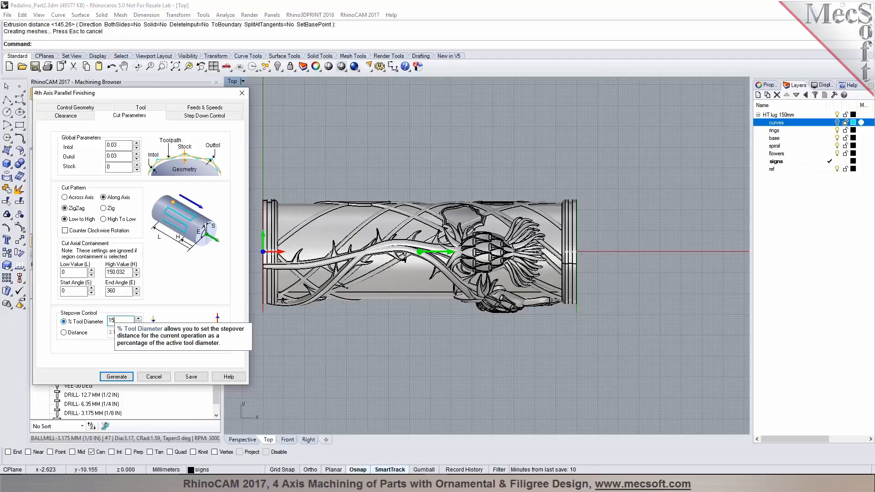
{"action": "left_click", "coordinate": [114, 167]}
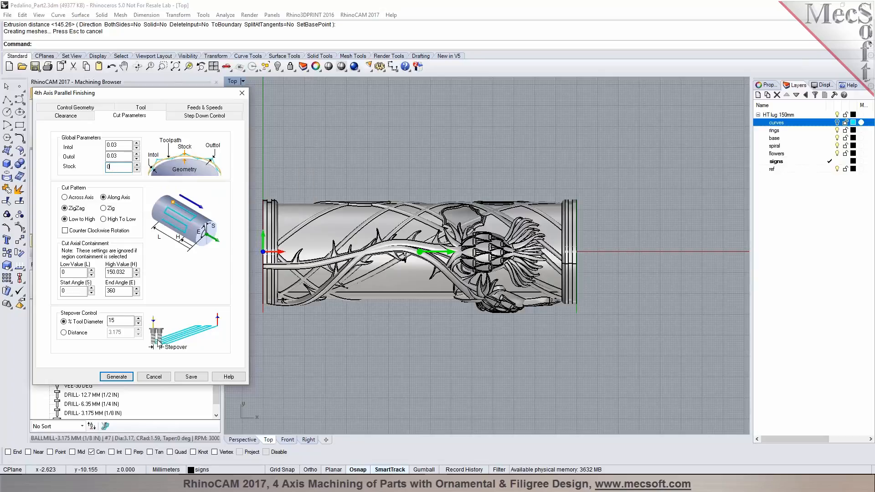
{"action": "left_click", "coordinate": [116, 377]}
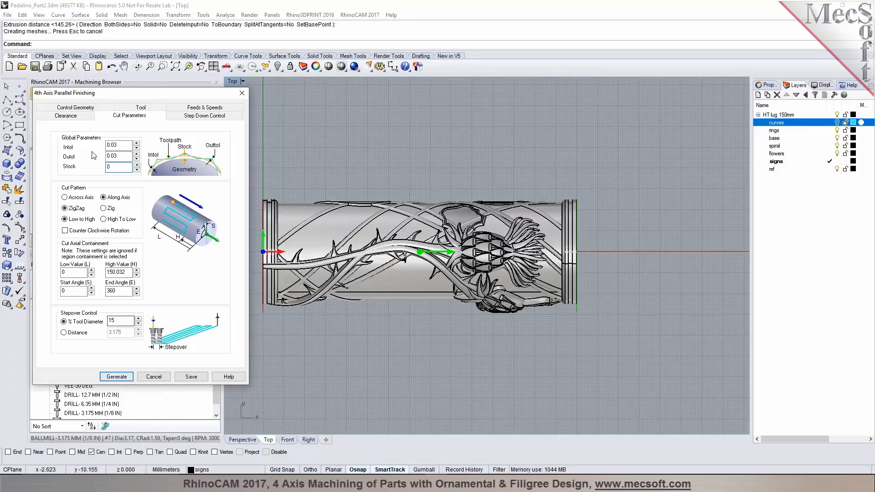
{"action": "left_click", "coordinate": [129, 377]}
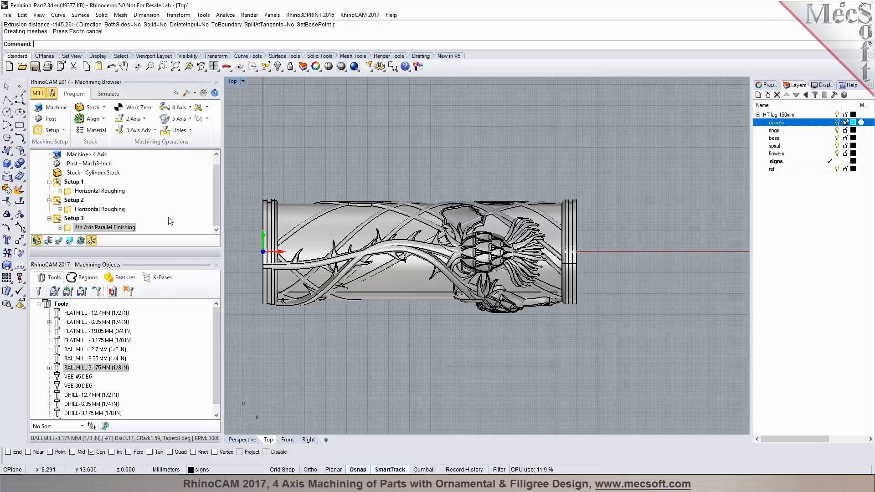
Examine the generated 4th Axis Parallel Finishing toolpath around the tube in the Perspective view.
{"action": "left_click", "coordinate": [252, 438]}
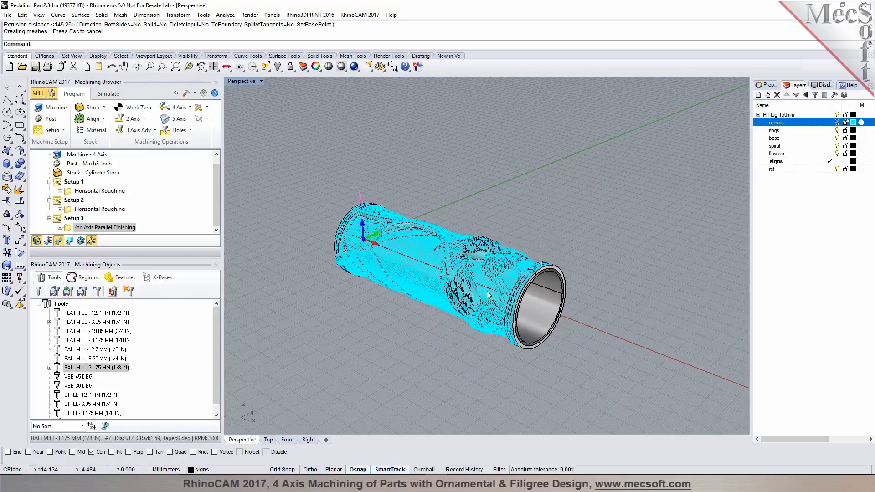
{"action": "scroll", "coordinate": [487, 290], "scroll_direction": "up", "scroll_amount": 5}
{"action": "right_click_drag", "start_coordinate": [489, 292], "coordinate": [610, 295]}
{"action": "scroll", "coordinate": [613, 355], "scroll_direction": "down", "scroll_amount": 8}
{"action": "scroll", "coordinate": [651, 364], "scroll_direction": "up", "scroll_amount": 8}
{"action": "scroll", "coordinate": [638, 370], "scroll_direction": "up", "scroll_amount": 8}
{"action": "scroll", "coordinate": [597, 335], "scroll_direction": "down", "scroll_amount": 8}
{"action": "right_click_drag", "start_coordinate": [473, 340], "coordinate": [556, 371]}
{"action": "scroll", "coordinate": [557, 372], "scroll_direction": "up", "scroll_amount": 5}
Play the material removal simulation of the 4th Axis Parallel Finishing operation and watch the tool cut the ornamental relief.
{"action": "left_click", "coordinate": [105, 96]}
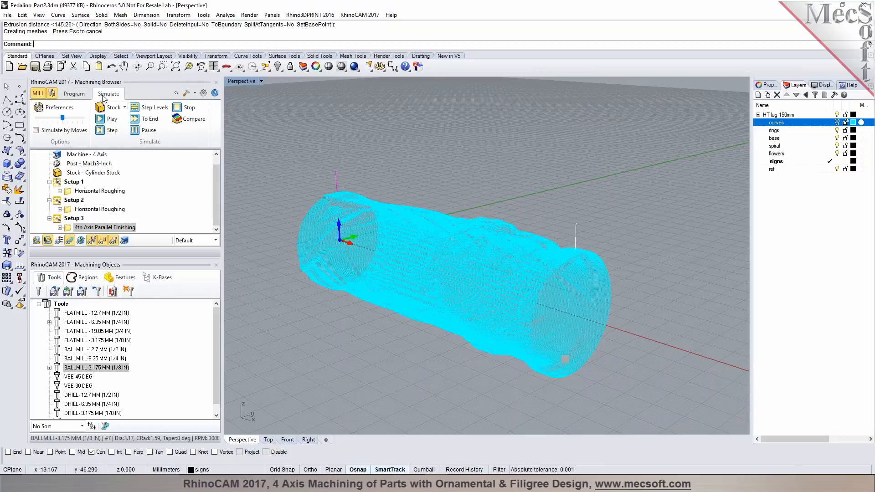
{"action": "left_click", "coordinate": [101, 119]}
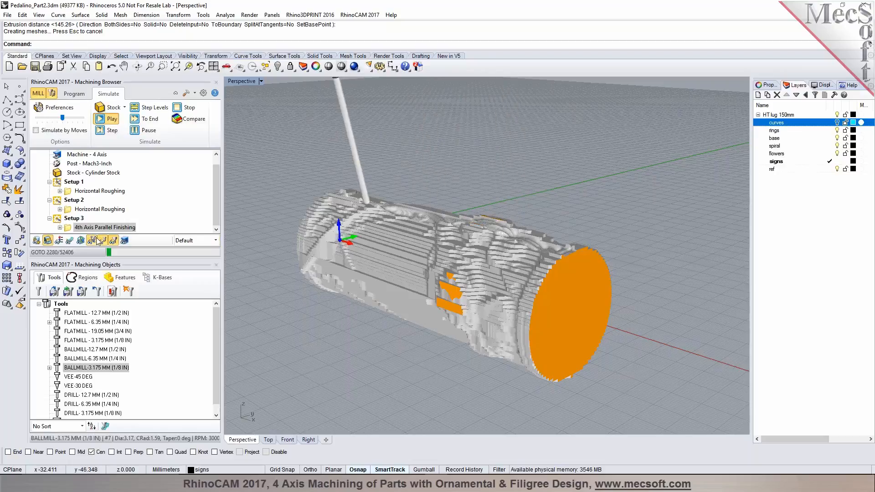
{"action": "right_click_drag", "start_coordinate": [466, 349], "coordinate": [394, 370]}
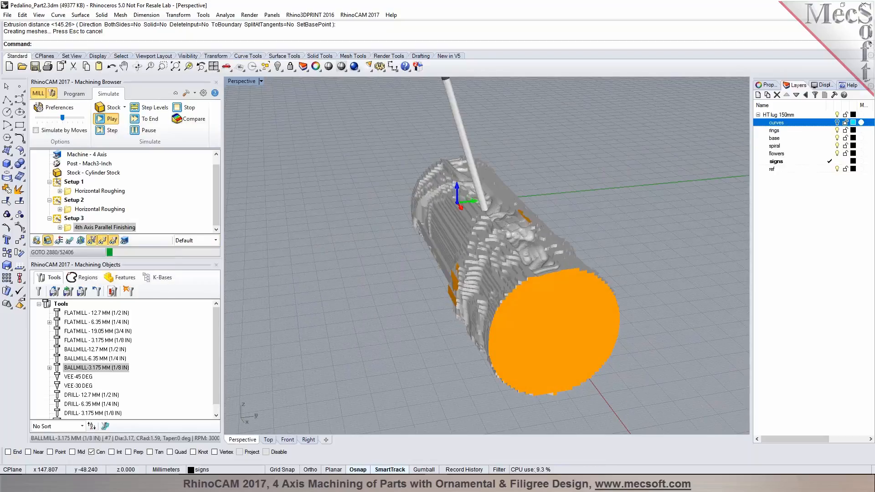
{"action": "scroll", "coordinate": [563, 226], "scroll_direction": "up", "scroll_amount": 2}
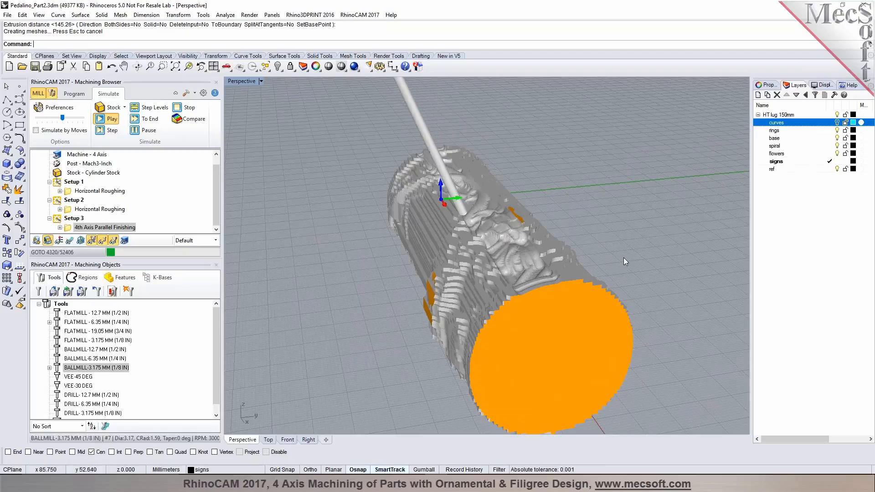
{"action": "right_click_drag", "start_coordinate": [624, 258], "coordinate": [612, 258]}
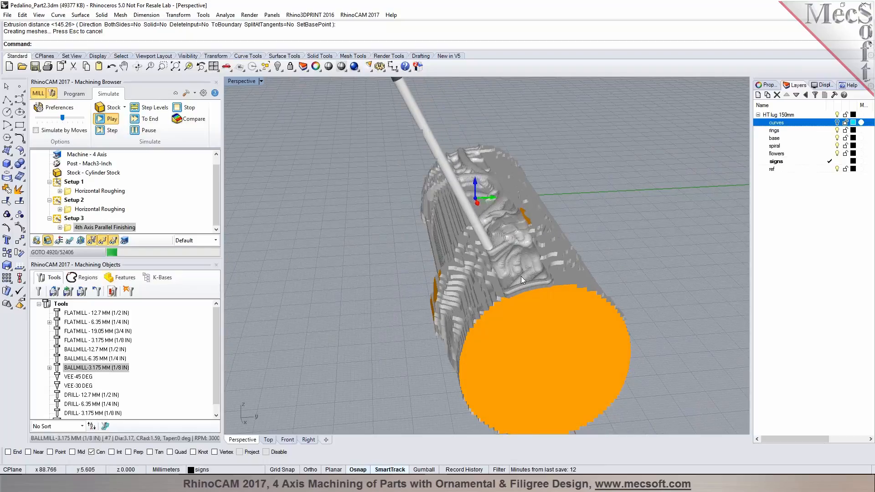
{"action": "scroll", "coordinate": [508, 276], "scroll_direction": "up", "scroll_amount": 2}
{"action": "scroll", "coordinate": [510, 277], "scroll_direction": "up", "scroll_amount": 2}
{"action": "mouse_move", "coordinate": [511, 299]}
{"action": "right_mouse_down"}
{"action": "mouse_move", "coordinate": [488, 283]}
{"action": "mouse_move", "coordinate": [564, 285]}
{"action": "mouse_move", "coordinate": [545, 269]}
{"action": "mouse_move", "coordinate": [503, 296]}
{"action": "right_mouse_up"}
{"action": "scroll", "coordinate": [554, 263], "scroll_direction": "down", "scroll_amount": 4}
{"action": "scroll", "coordinate": [530, 283], "scroll_direction": "down", "scroll_amount": 4}
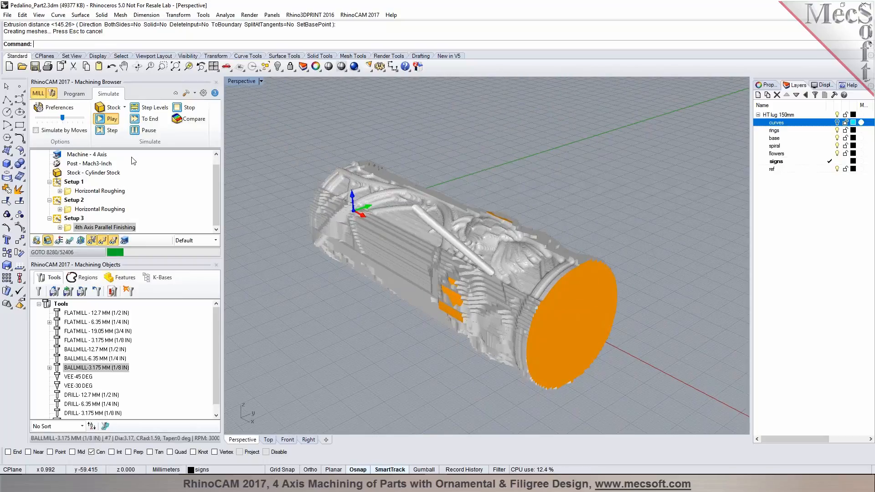
Pause the finishing simulation, run it to the end, and inspect the machined vines and flowers up close.
{"action": "left_click", "coordinate": [138, 132]}
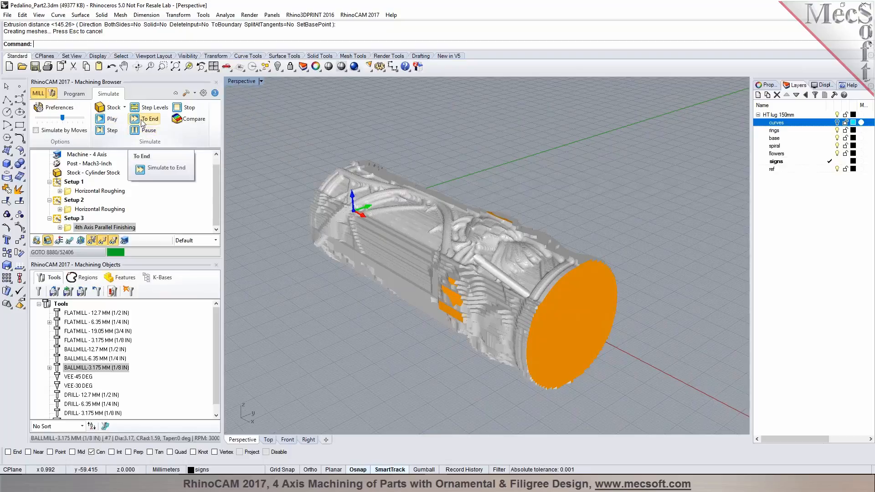
{"action": "left_click", "coordinate": [141, 121]}
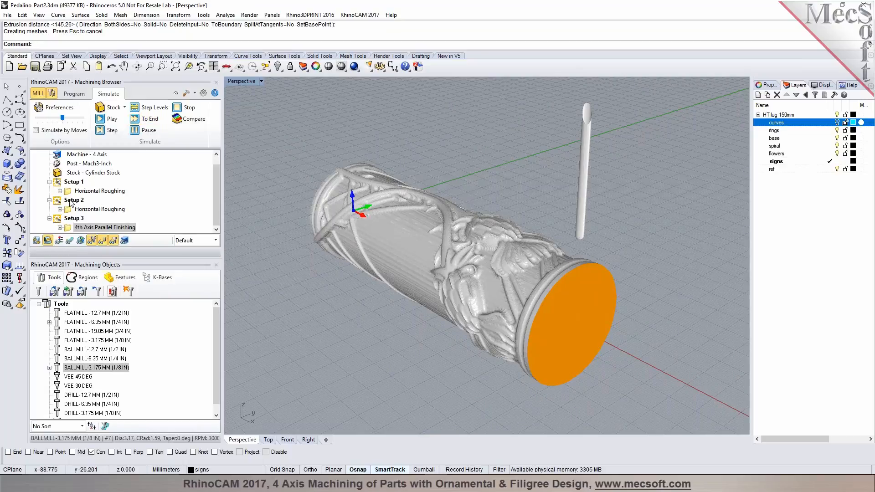
{"action": "right_click_drag", "start_coordinate": [455, 264], "coordinate": [416, 260]}
{"action": "scroll", "coordinate": [427, 318], "scroll_direction": "up", "scroll_amount": 5}
{"action": "scroll", "coordinate": [415, 260], "scroll_direction": "down", "scroll_amount": 2}
{"action": "right_click_drag", "start_coordinate": [518, 296], "coordinate": [392, 316]}
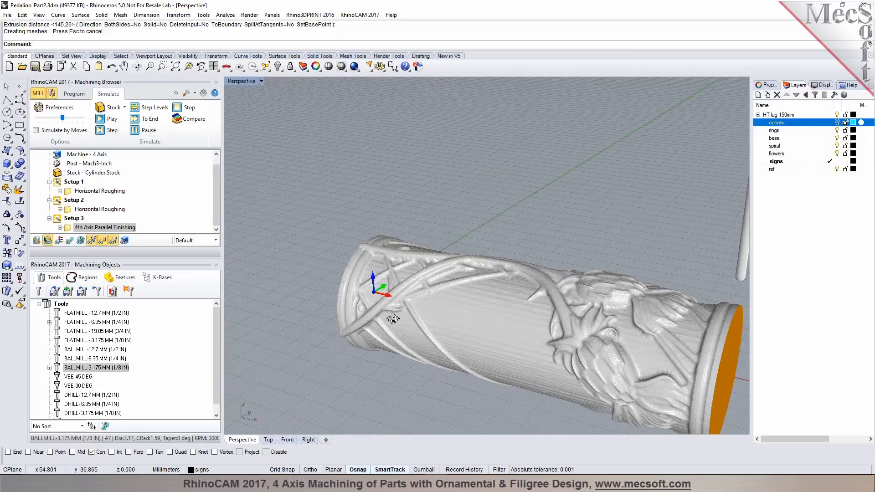